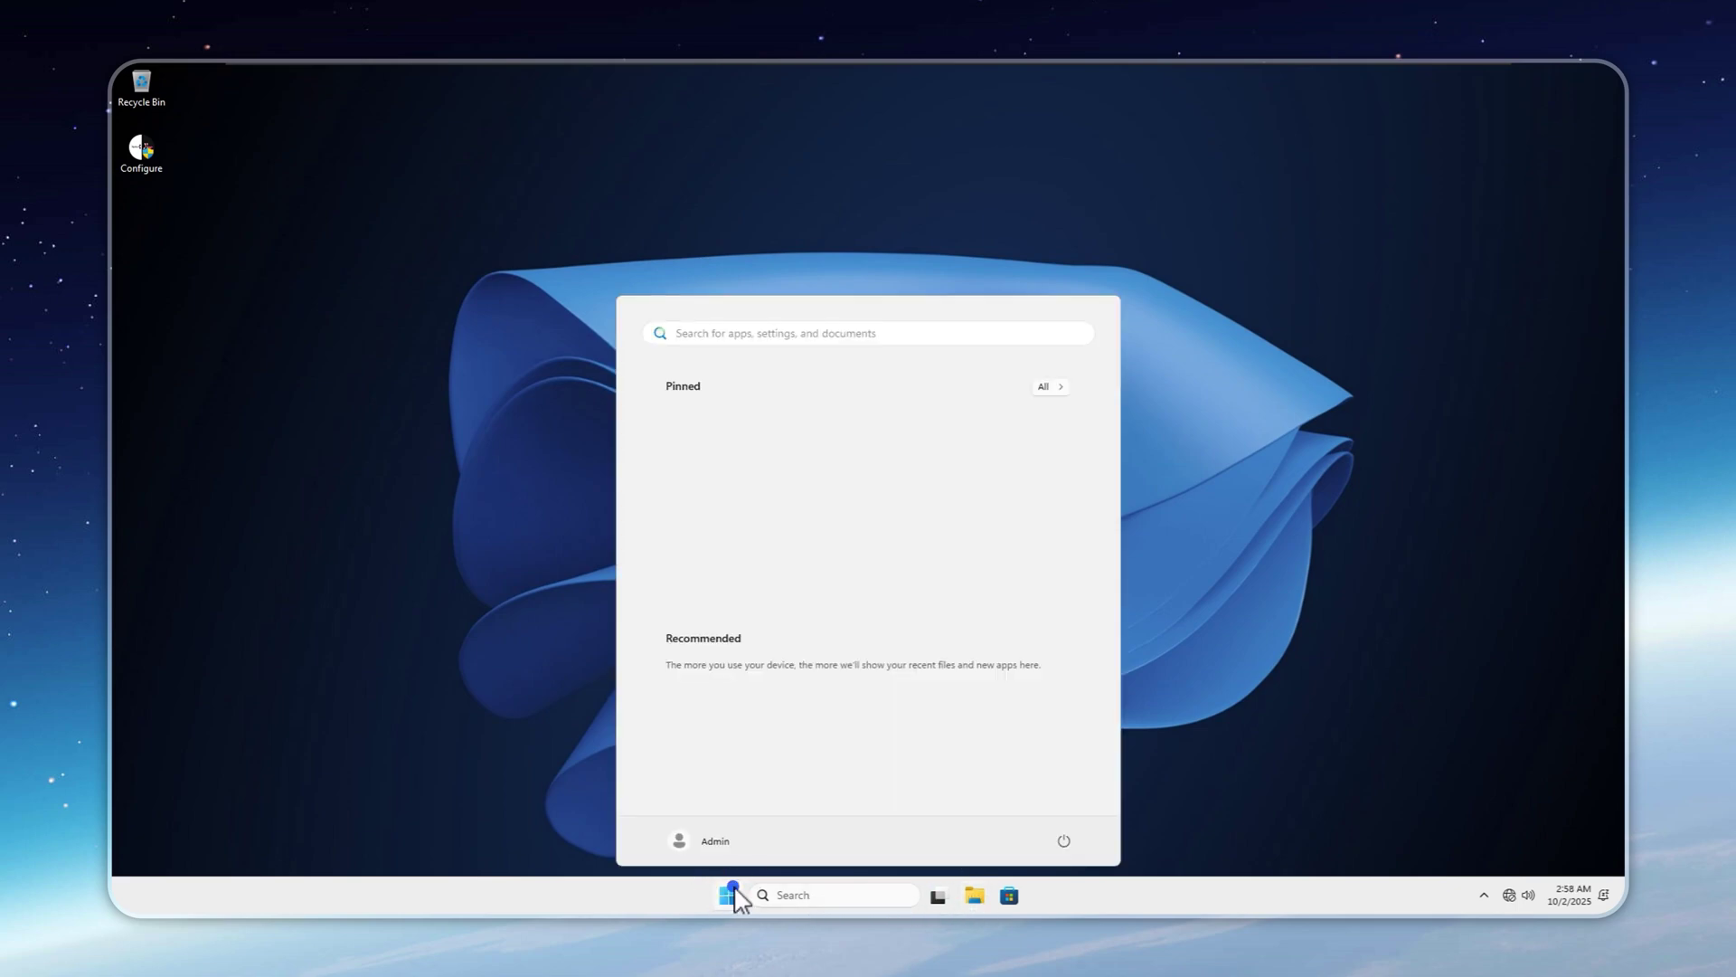
Run winver to confirm Tiny 11 is Windows 11 Pro 25H2, build 26200.6584, then dismiss it.
left_click(729, 896)
key("super+r")
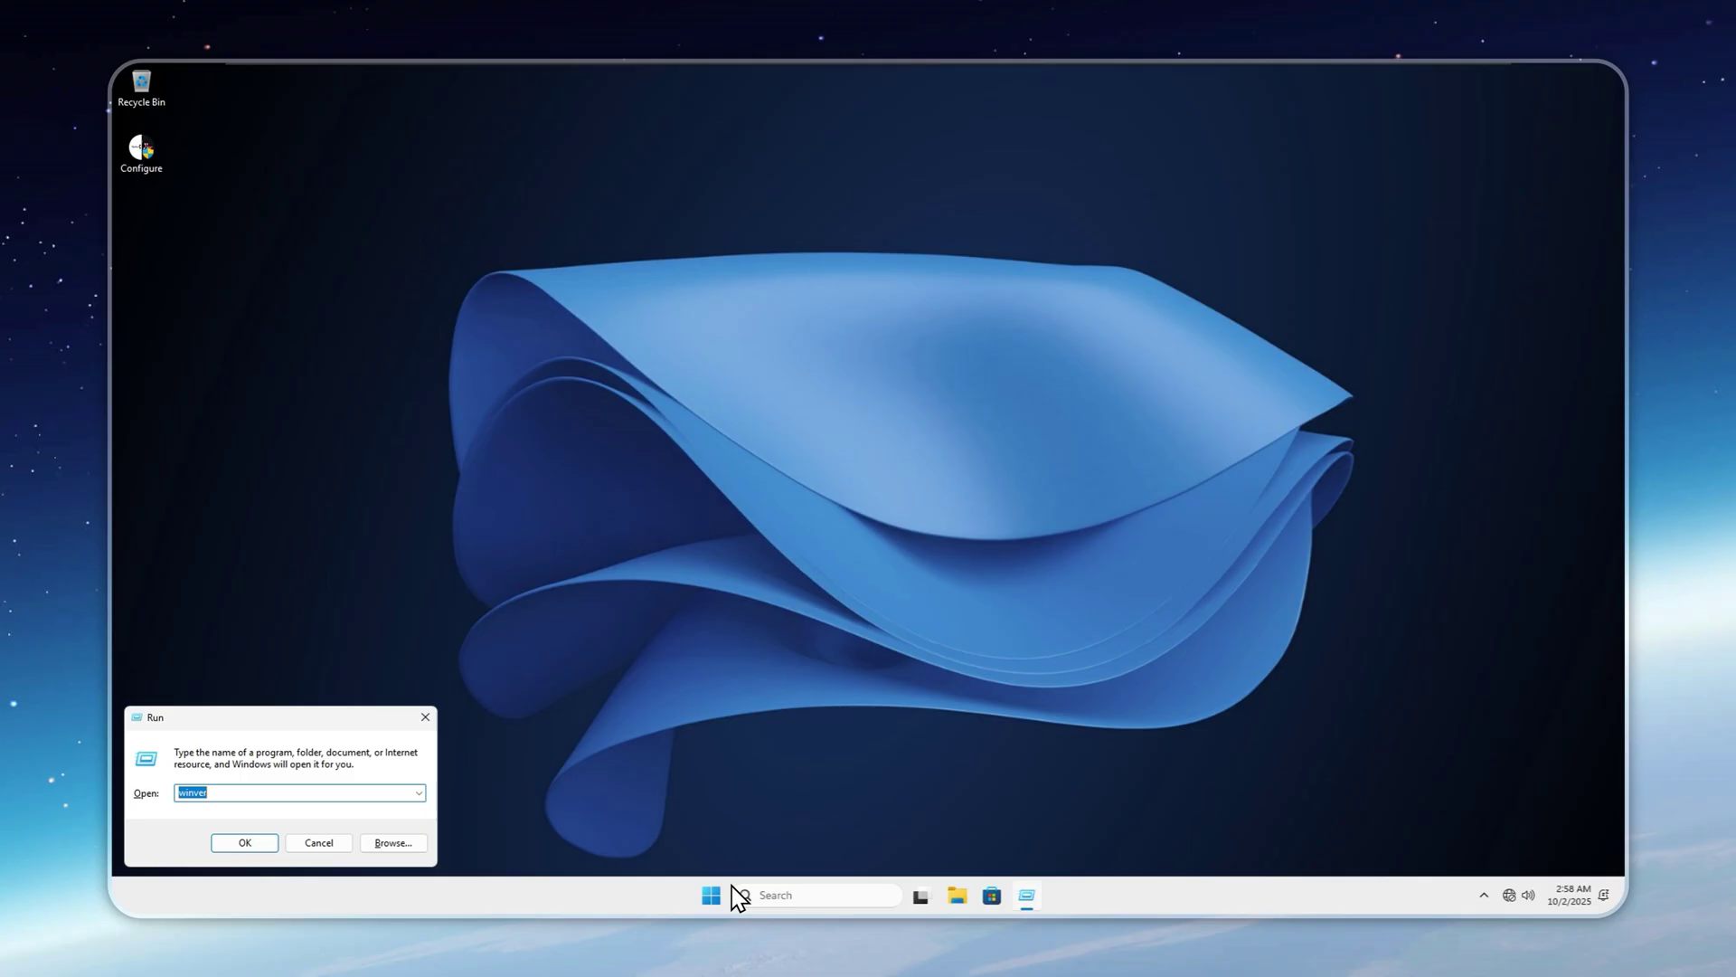
key("Return")
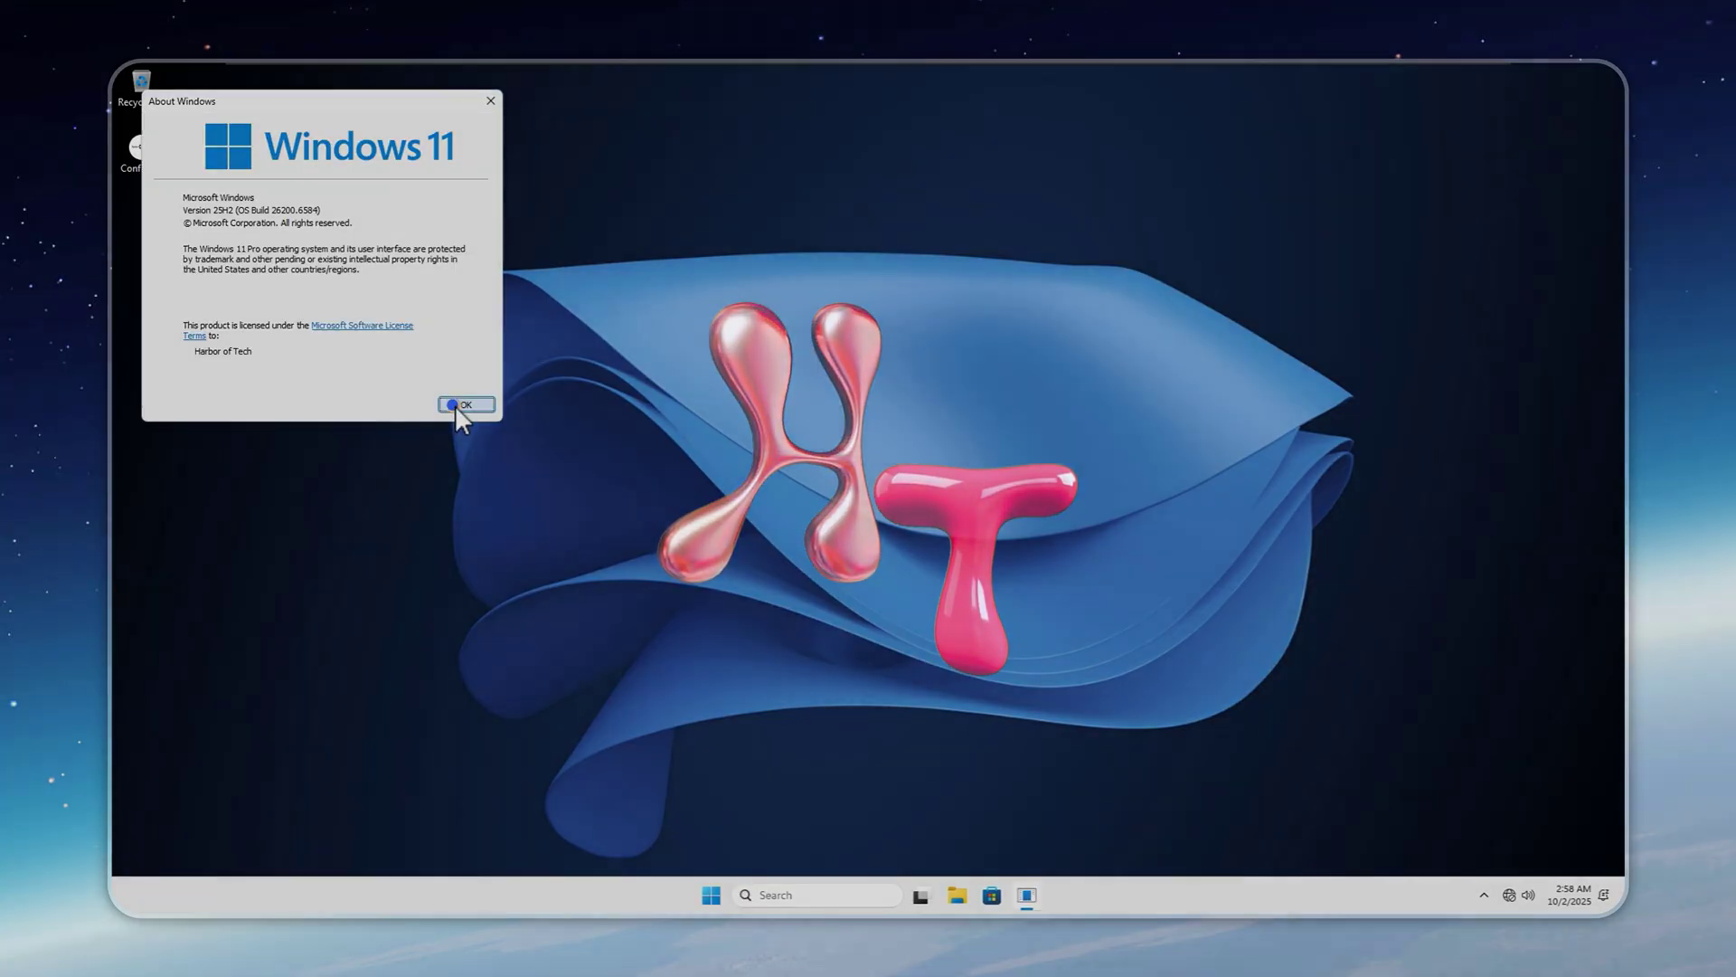
left_click(464, 404)
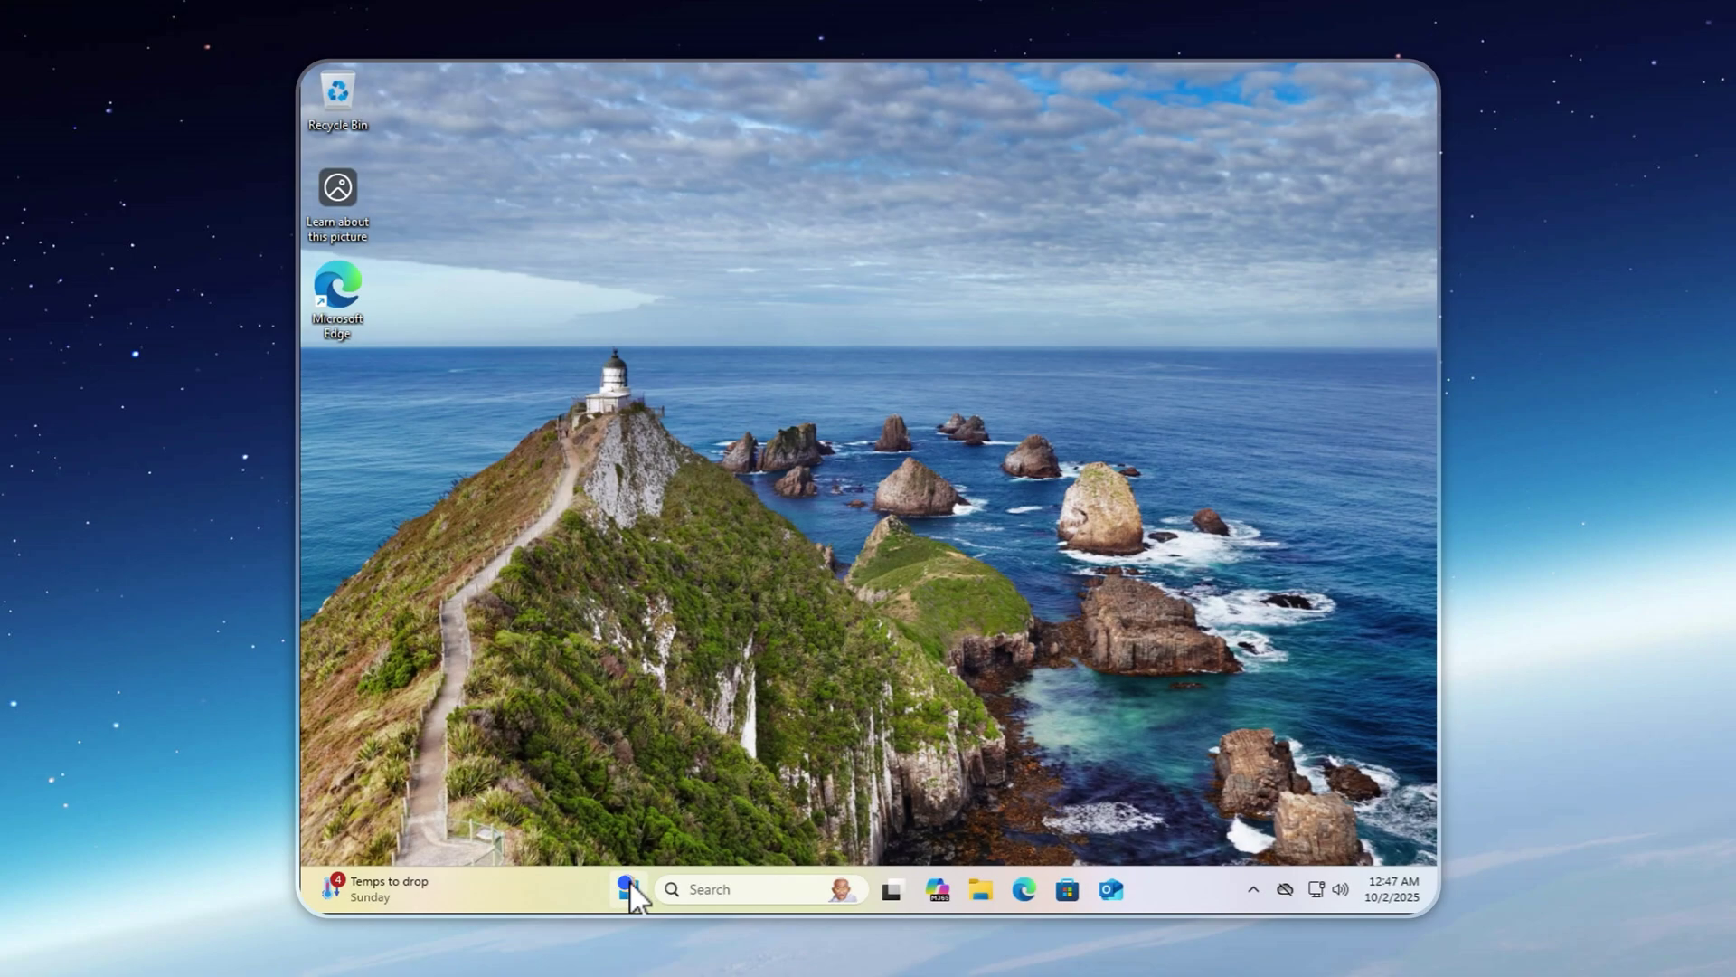
Show Settings' System components page, listing only Microsoft Store and Windows Security.
left_click(628, 890)
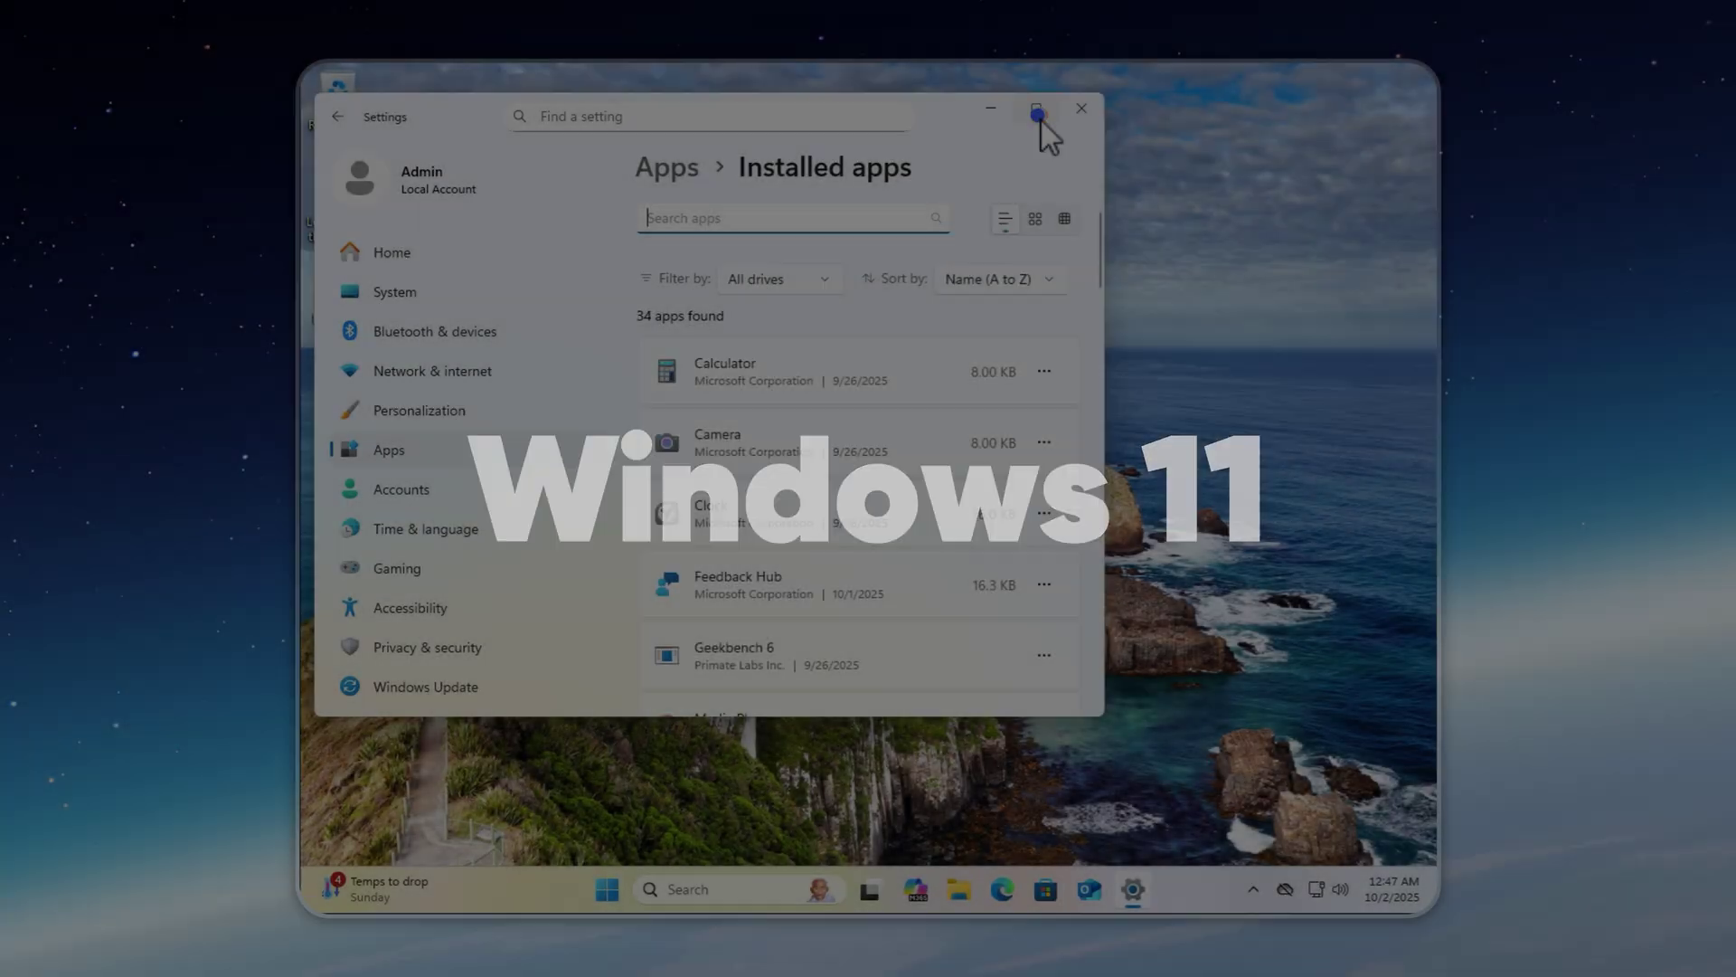
left_click(1036, 107)
scroll(1355, 460, "down", 10)
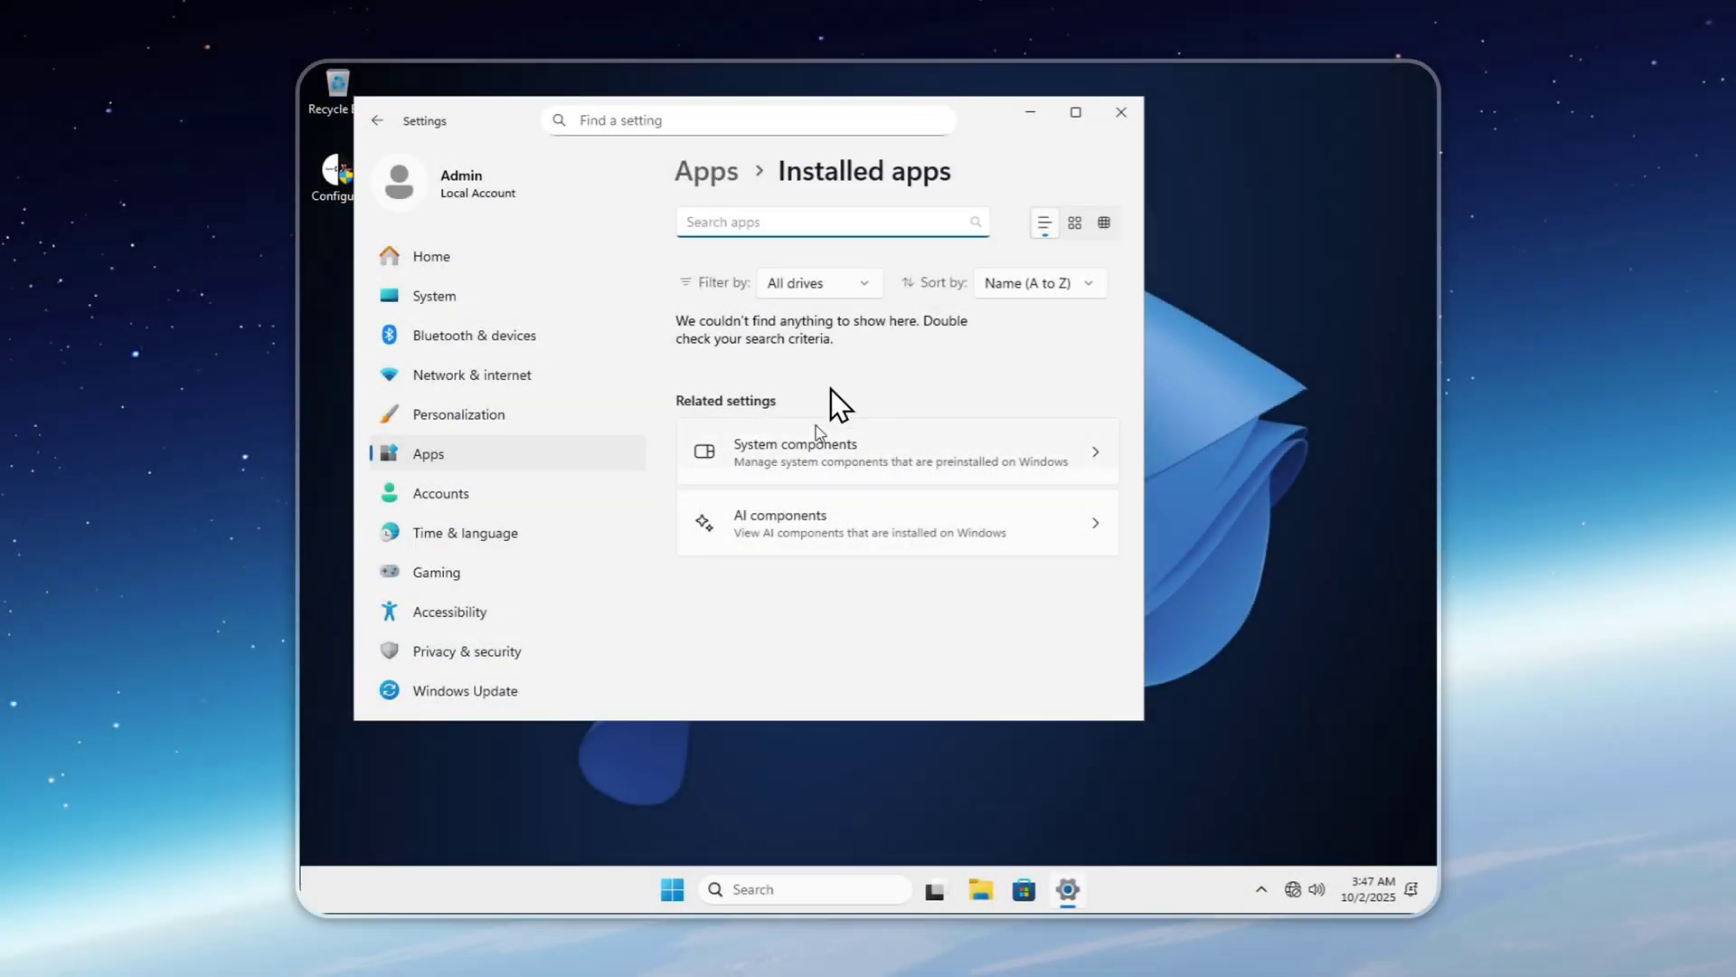
left_click(1027, 467)
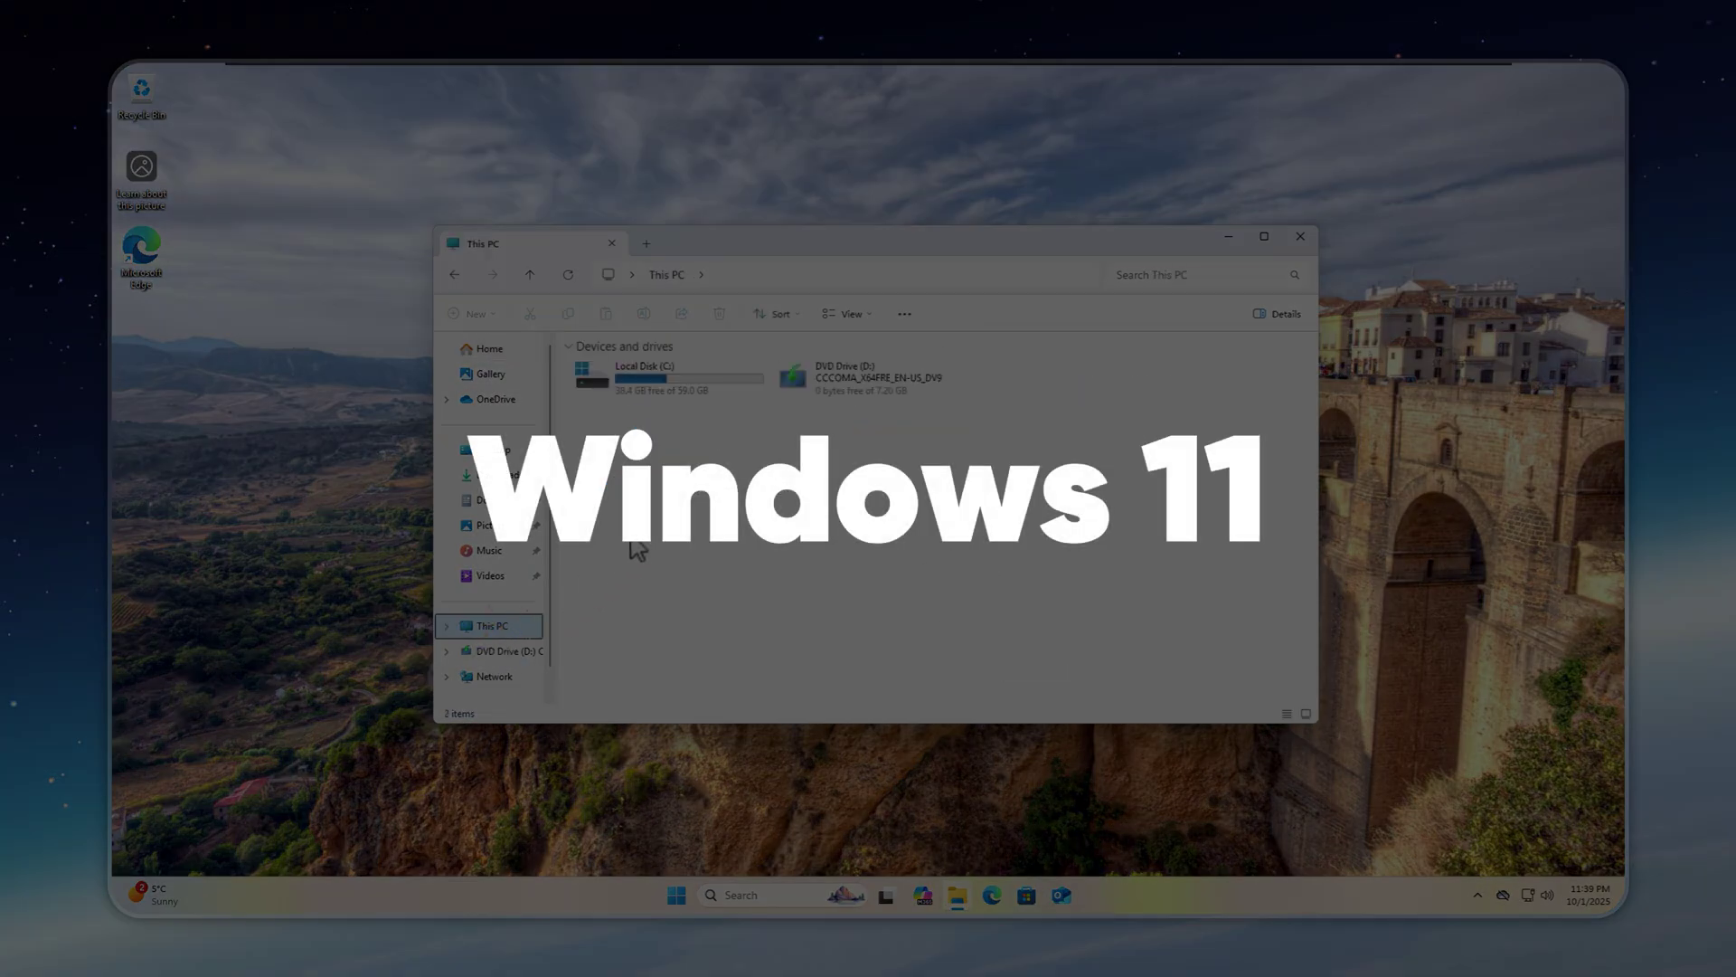
Check drive C properties on Windows 11: 20.6 GB used of 59.0 GB.
right_click(685, 387)
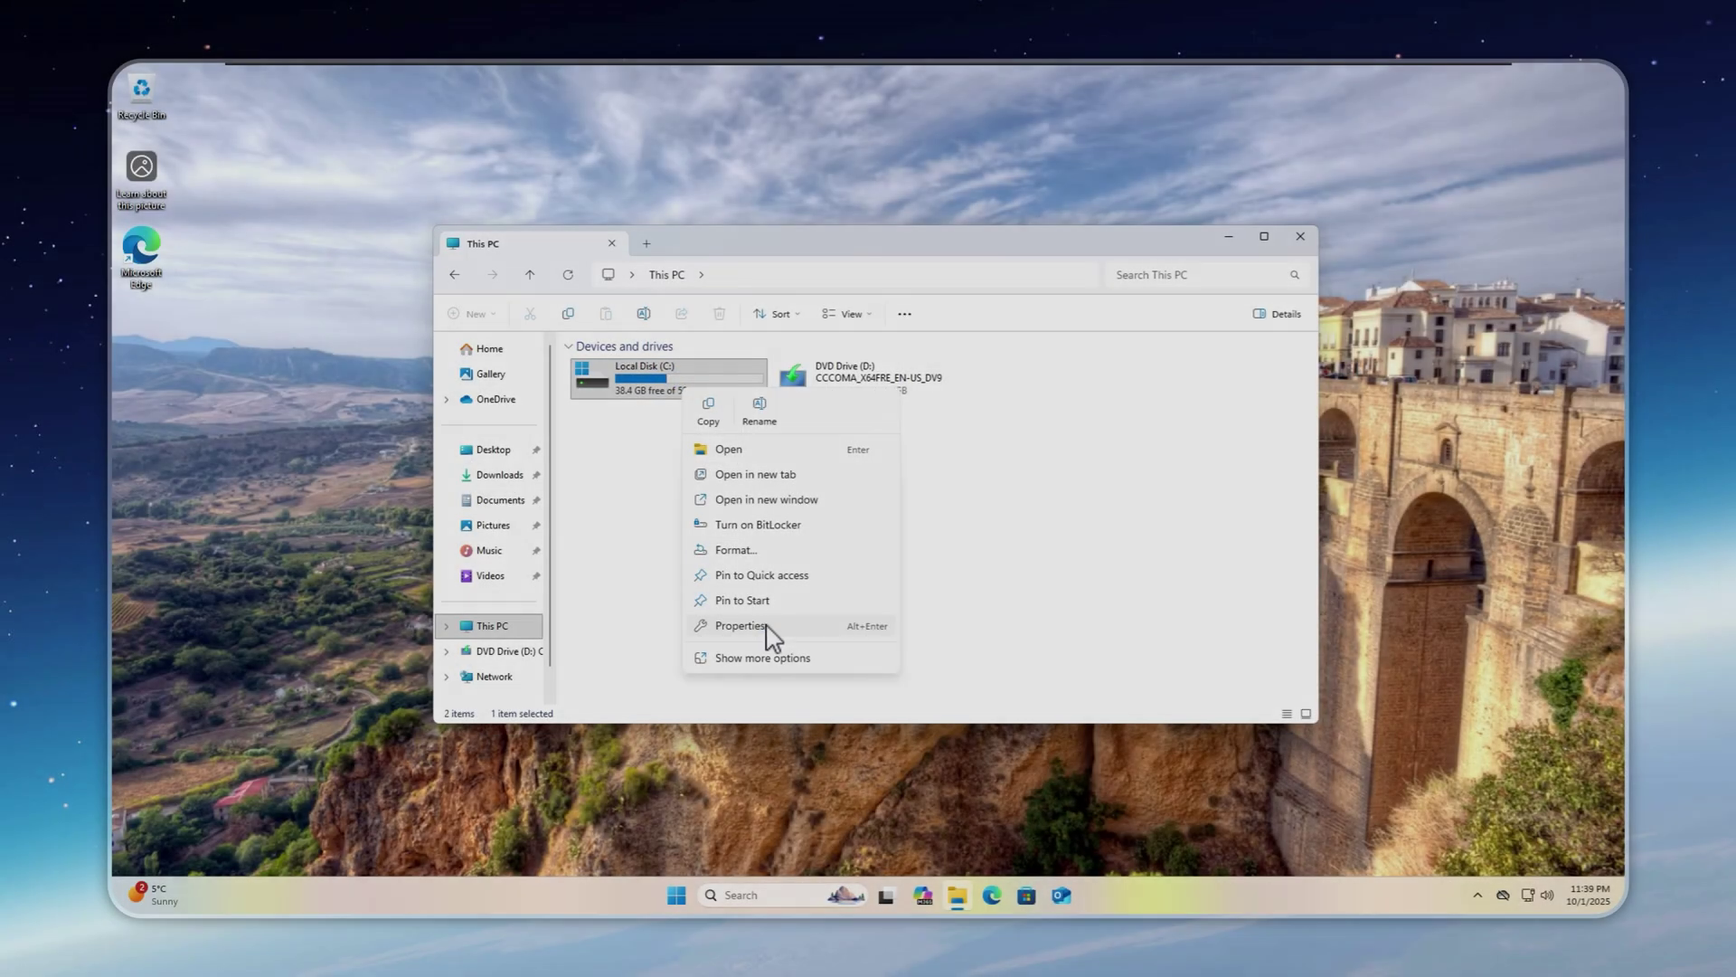
left_click(768, 627)
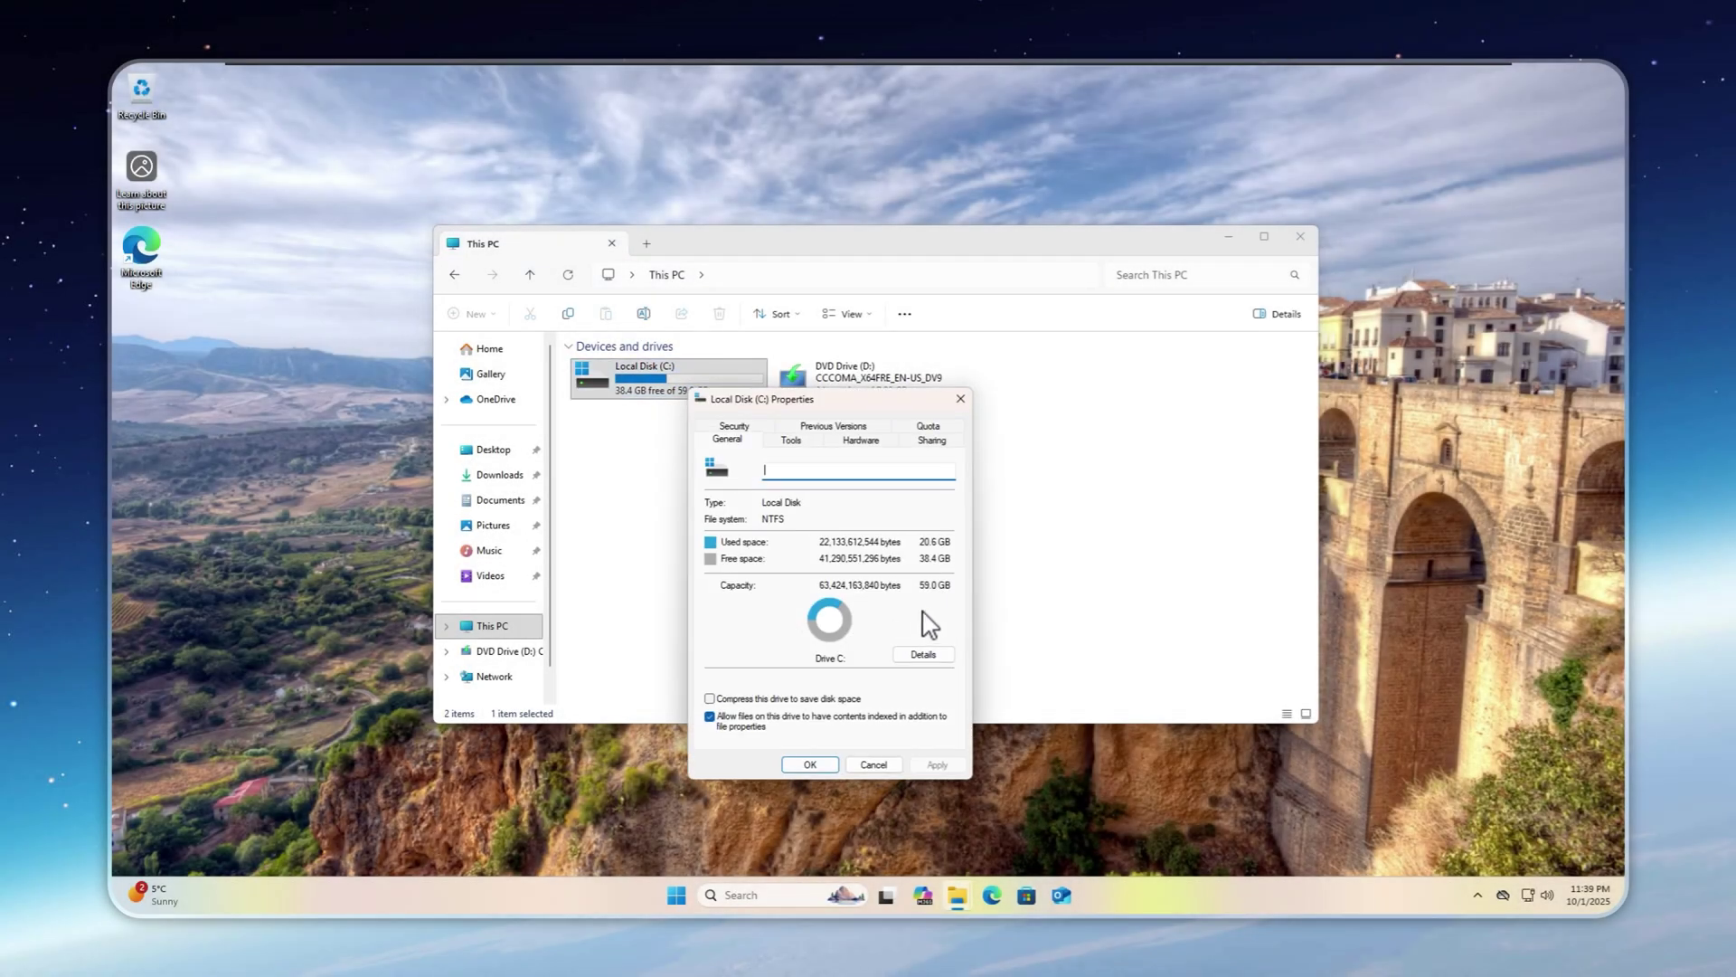
left_click(960, 401)
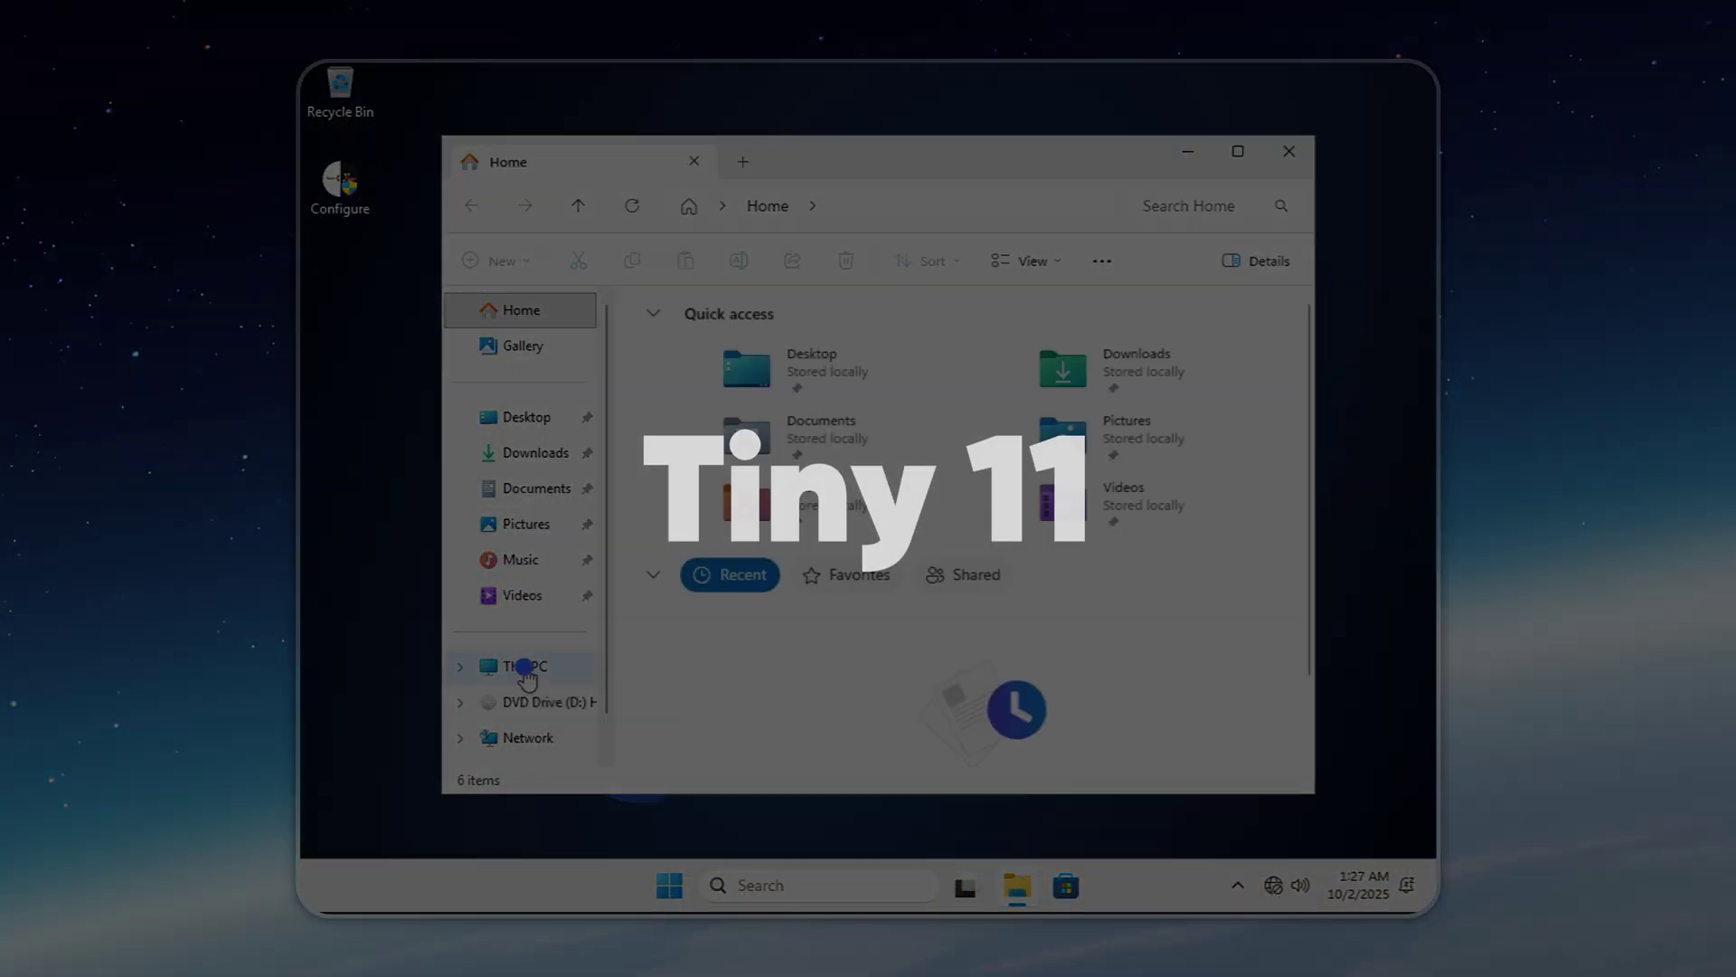
In This PC on Tiny 11, check drive C: 6.74 GB used of 19.4 GB.
left_click(525, 666)
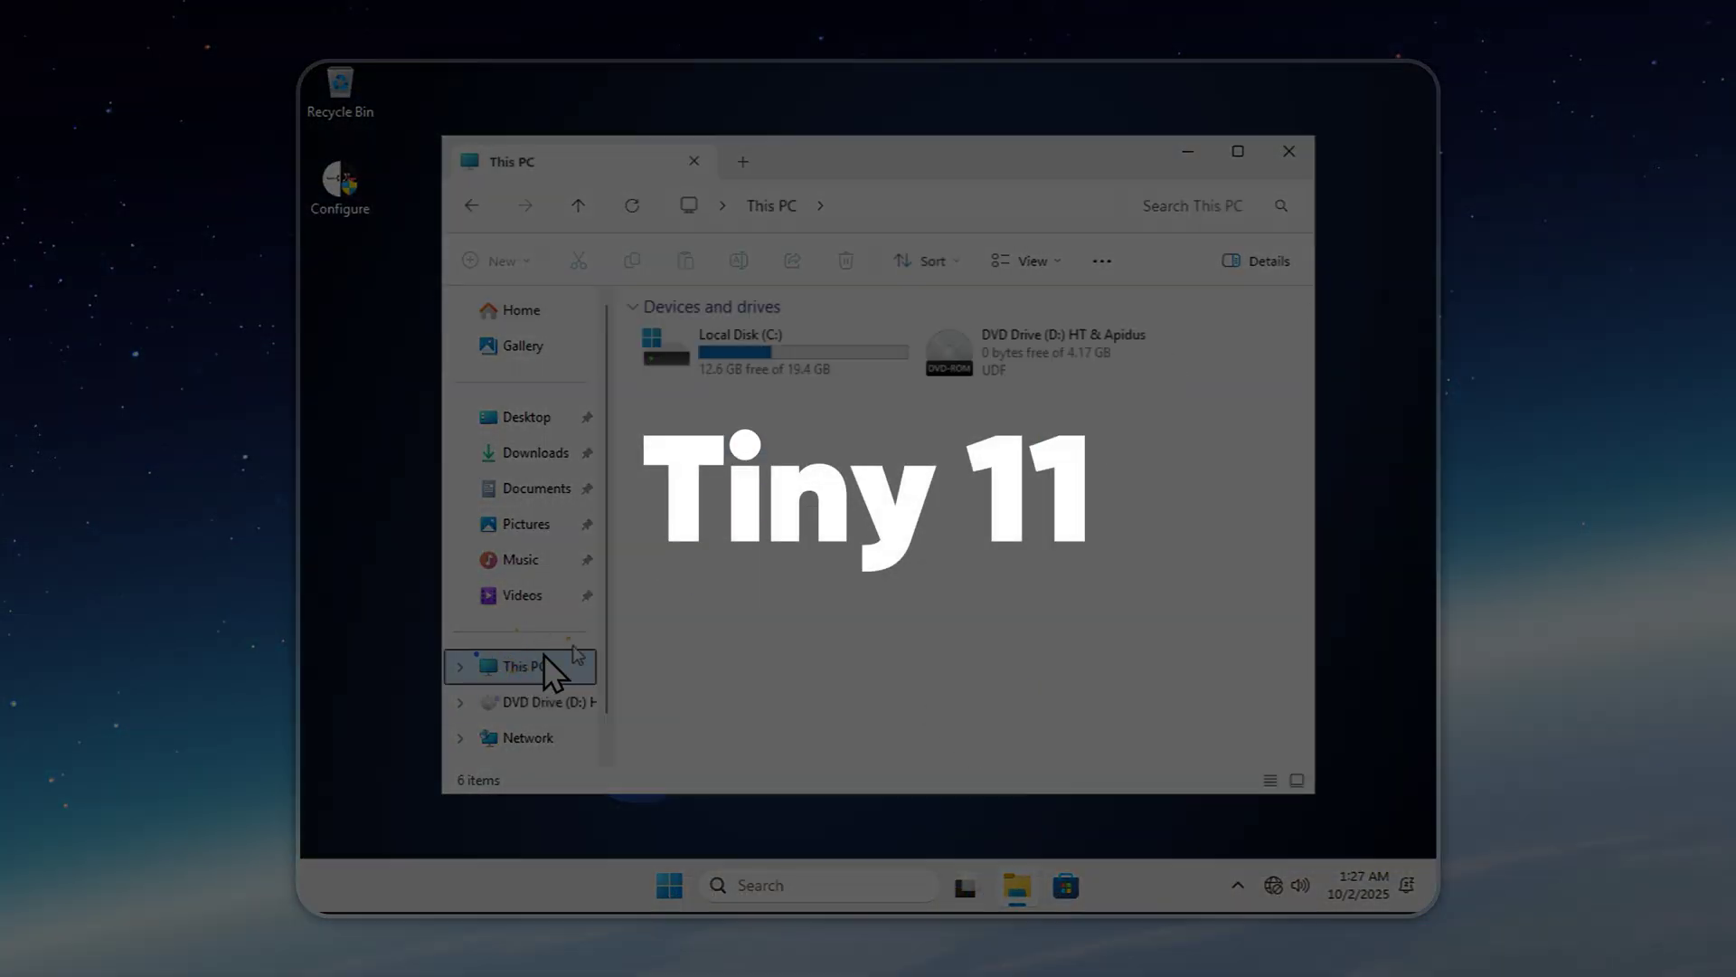
right_click(822, 374)
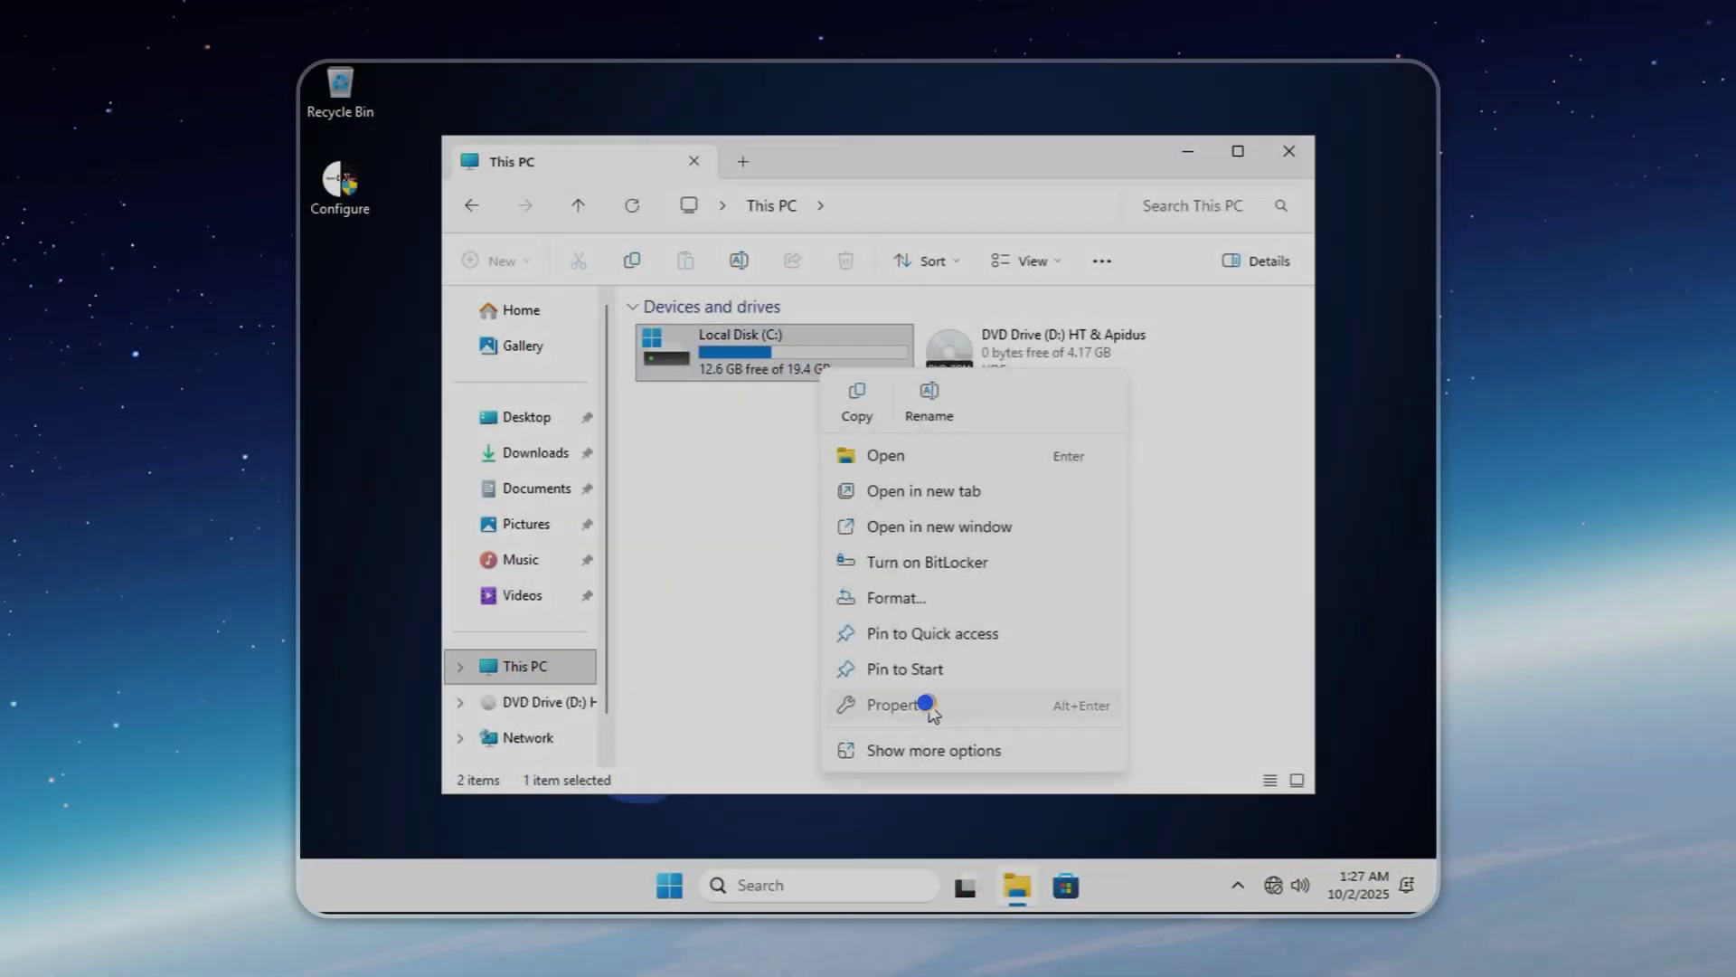
left_click(918, 703)
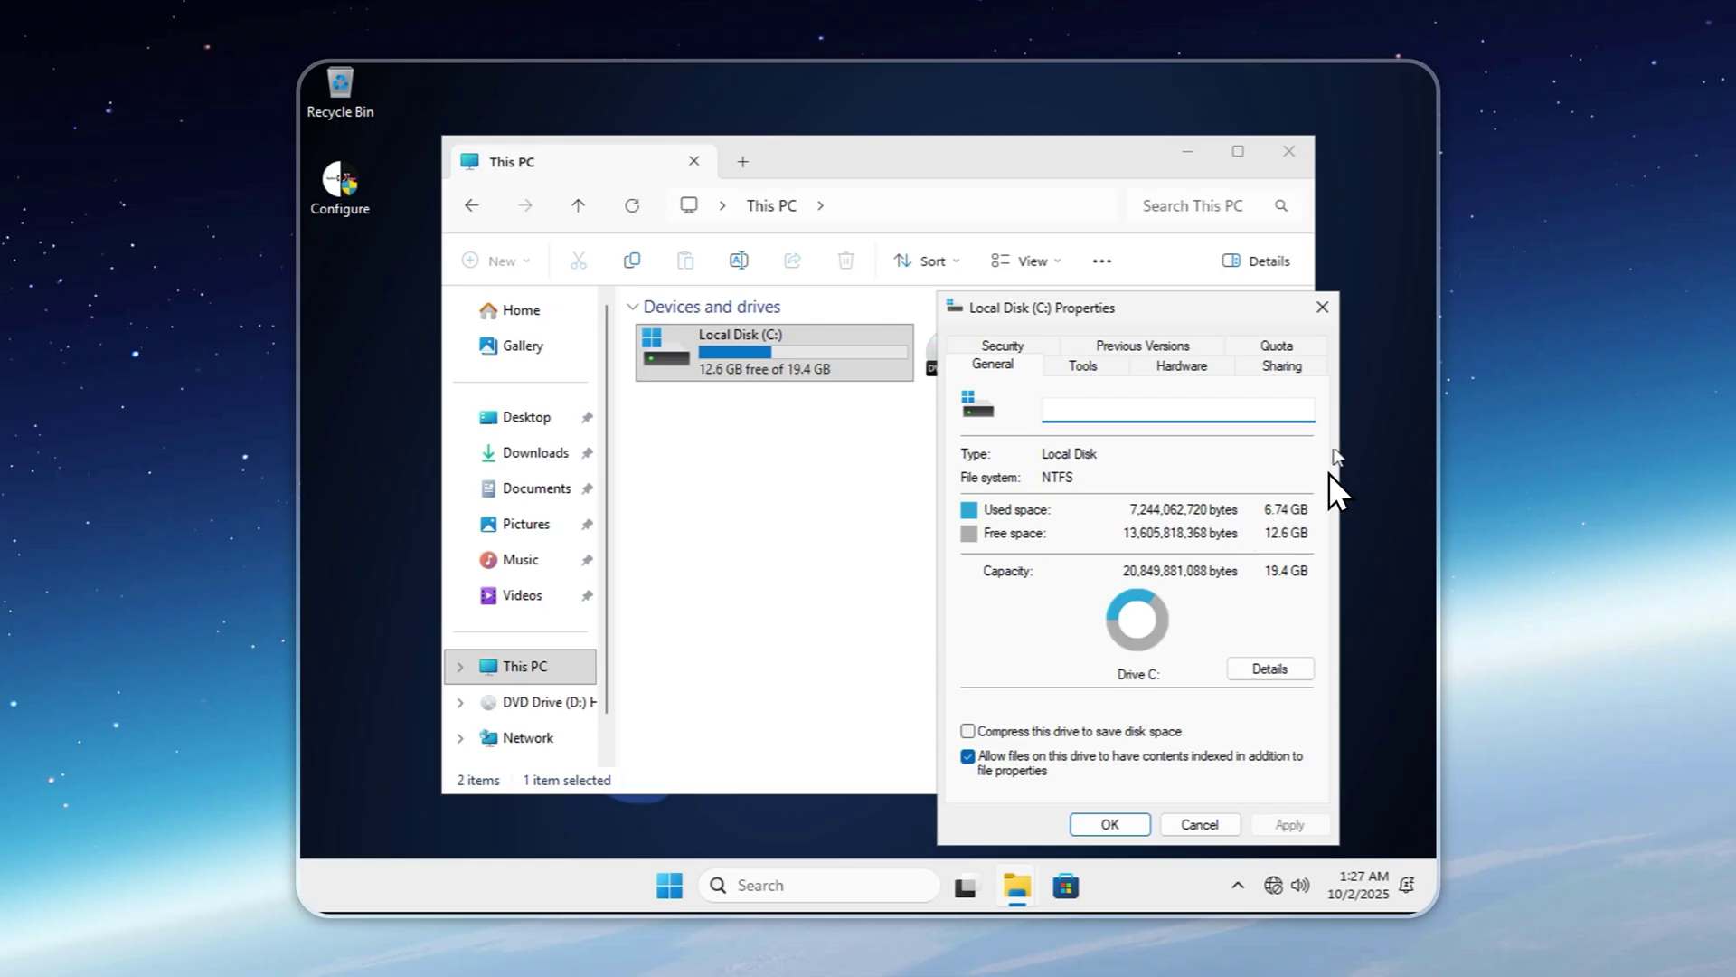
left_click(1323, 310)
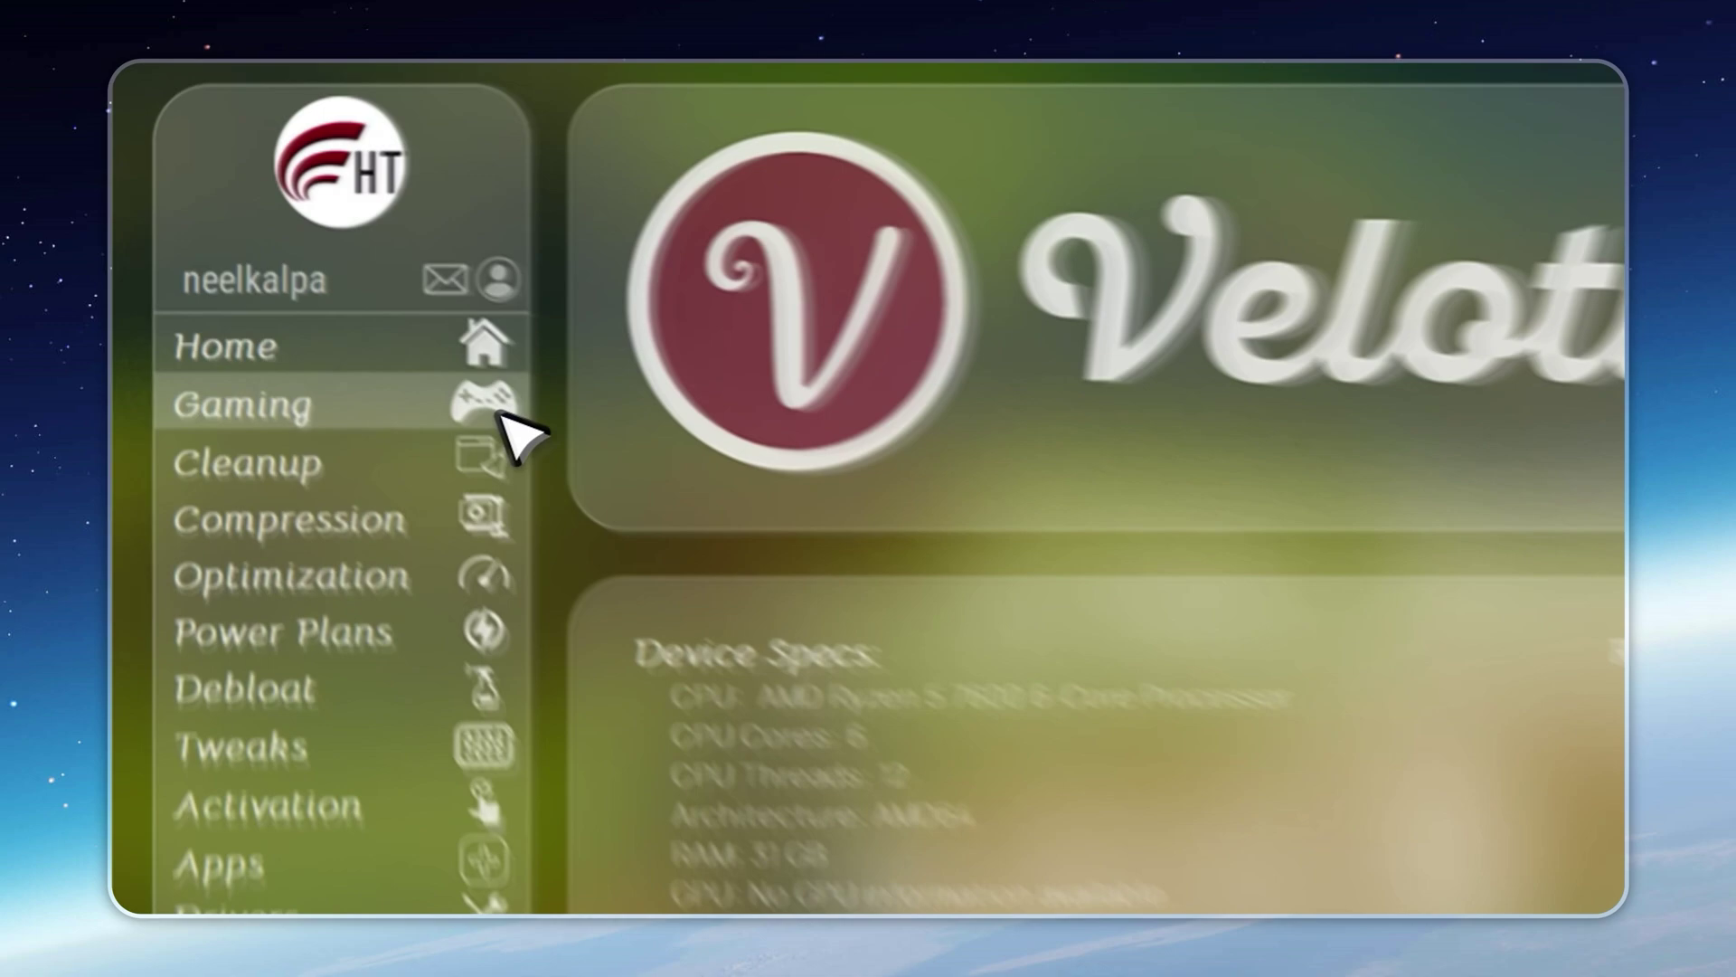
Page through Velotic's Gaming game list and enable the Gaming Power Plan optimization.
left_click(355, 324)
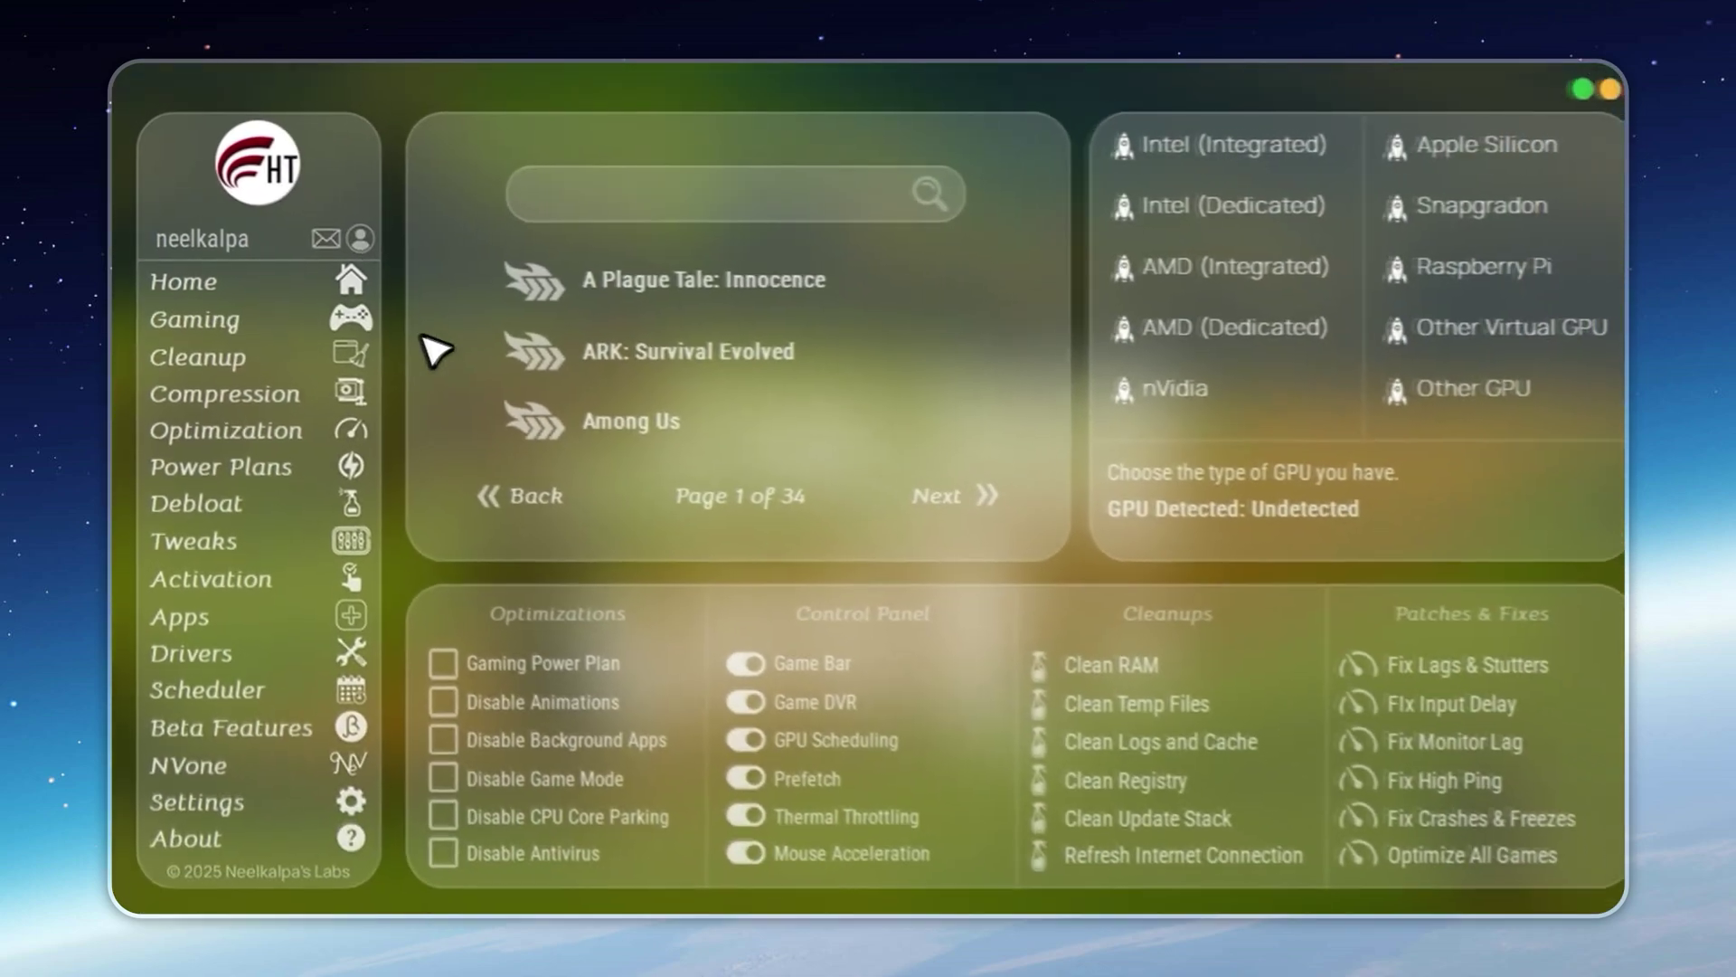
left_click(966, 486)
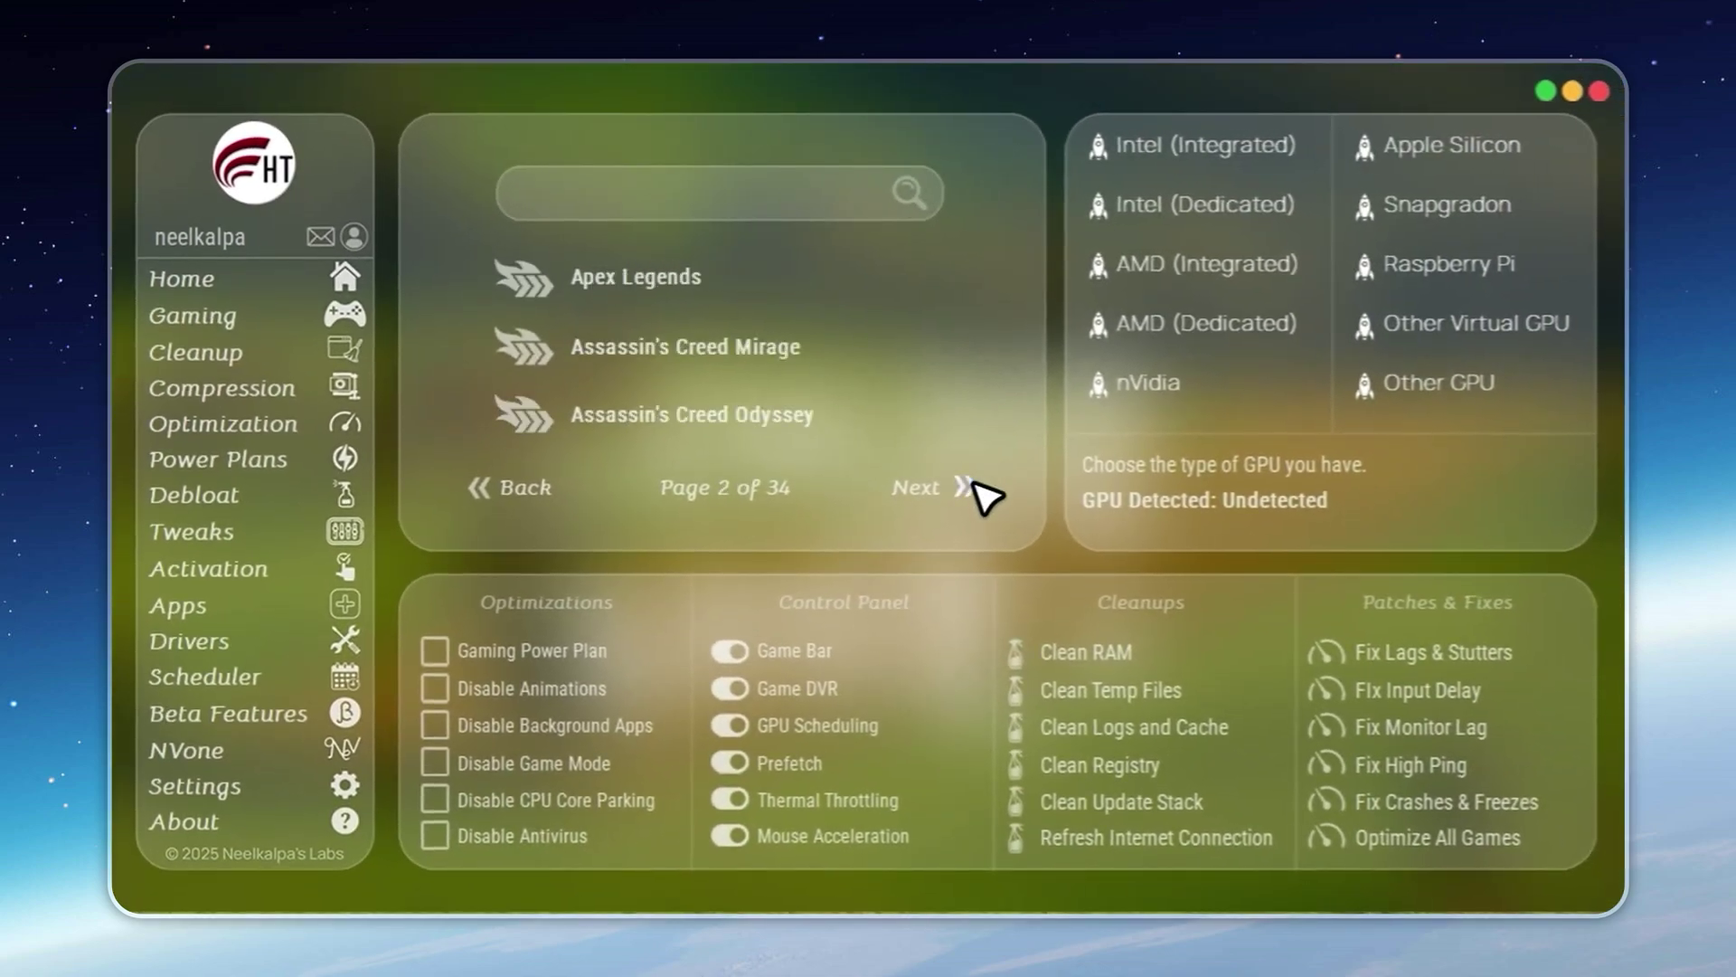
left_click(968, 487)
left_click(968, 487)
left_click(969, 487)
left_click(970, 486)
left_click(971, 486)
left_click(971, 487)
left_click(969, 485)
left_click(968, 485)
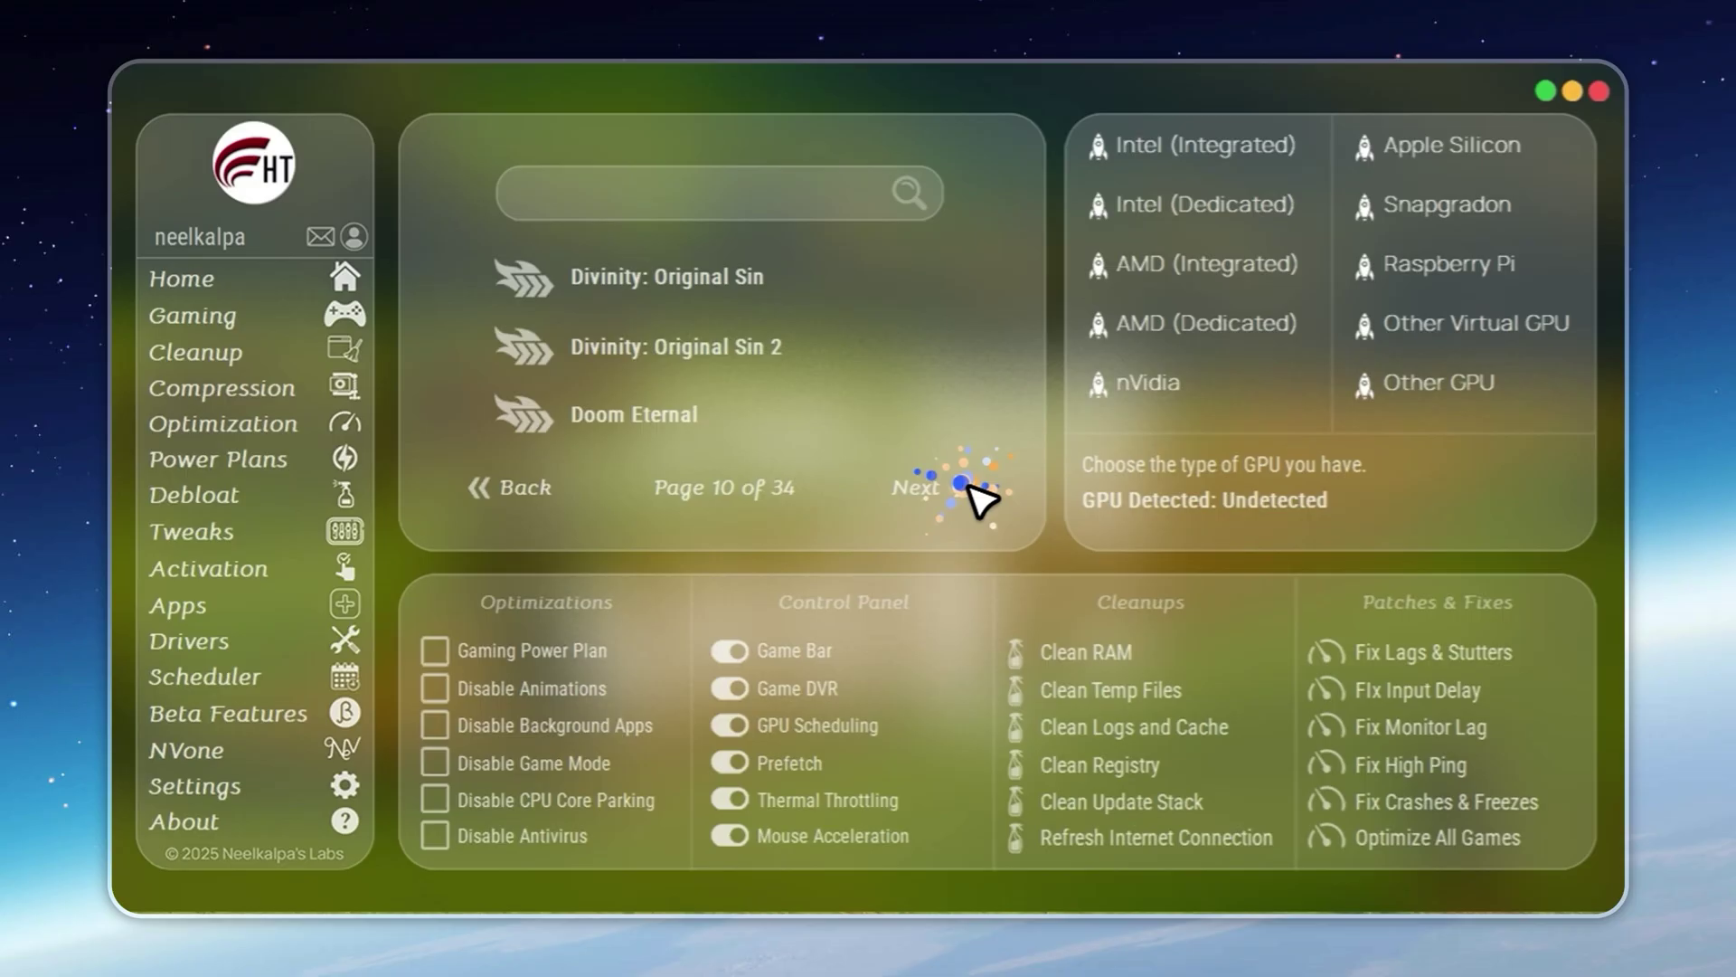
left_click(965, 486)
left_click(964, 486)
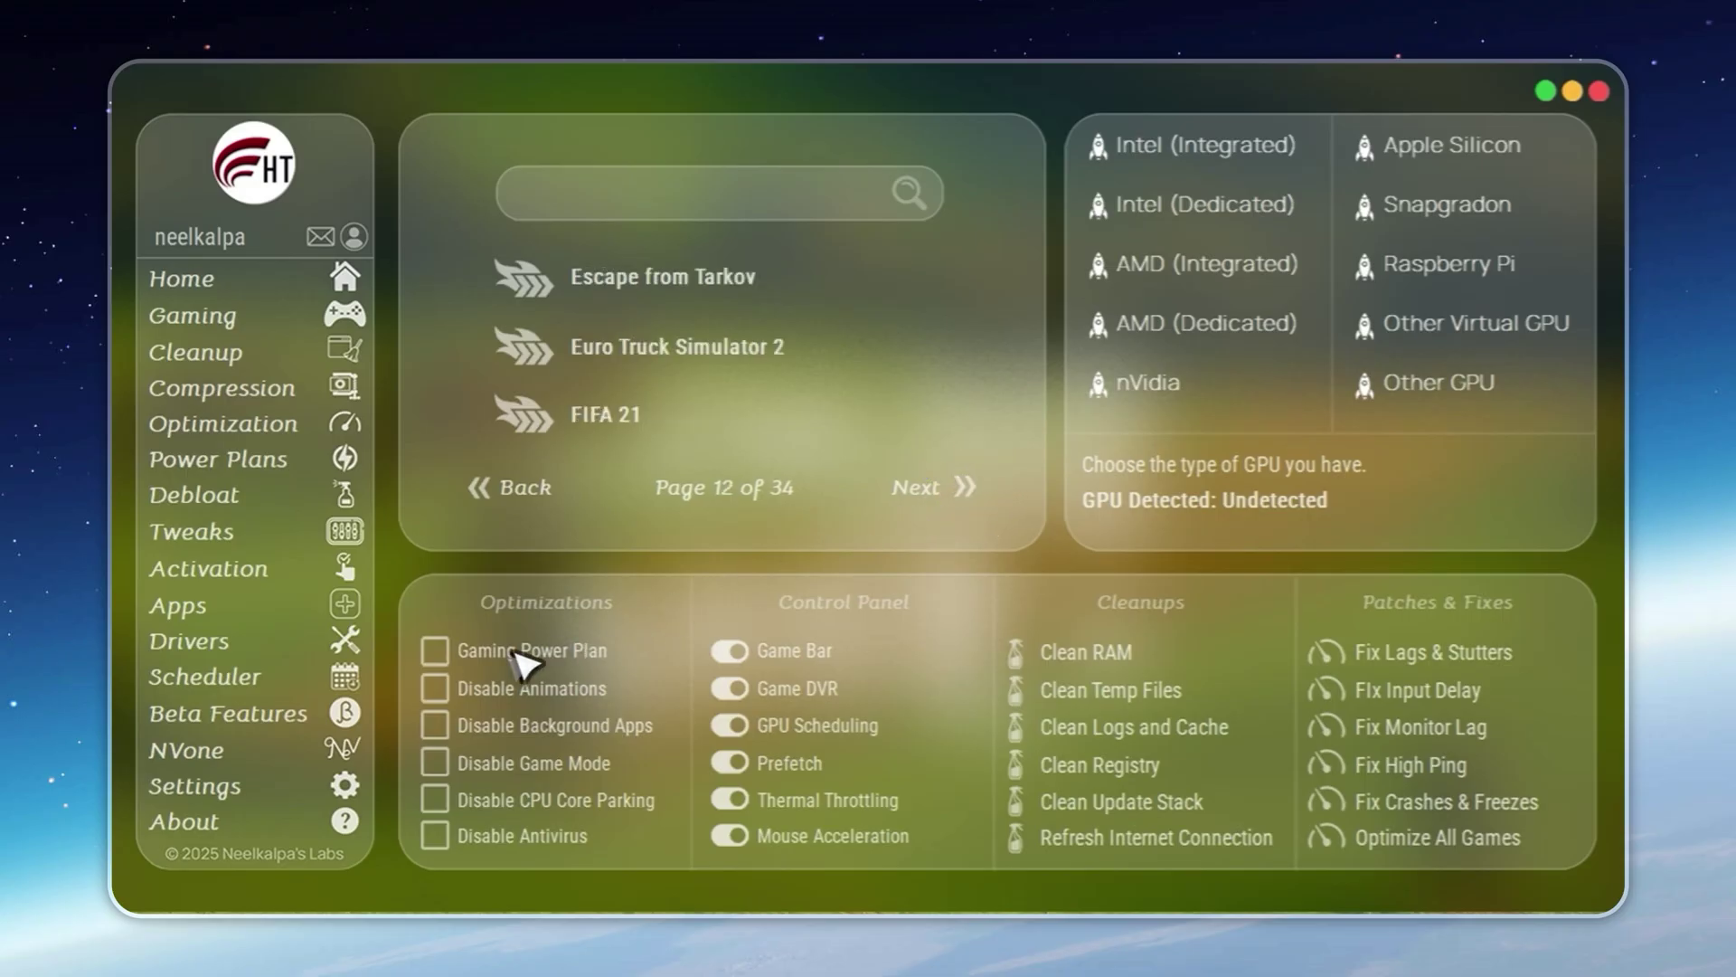
left_click(435, 650)
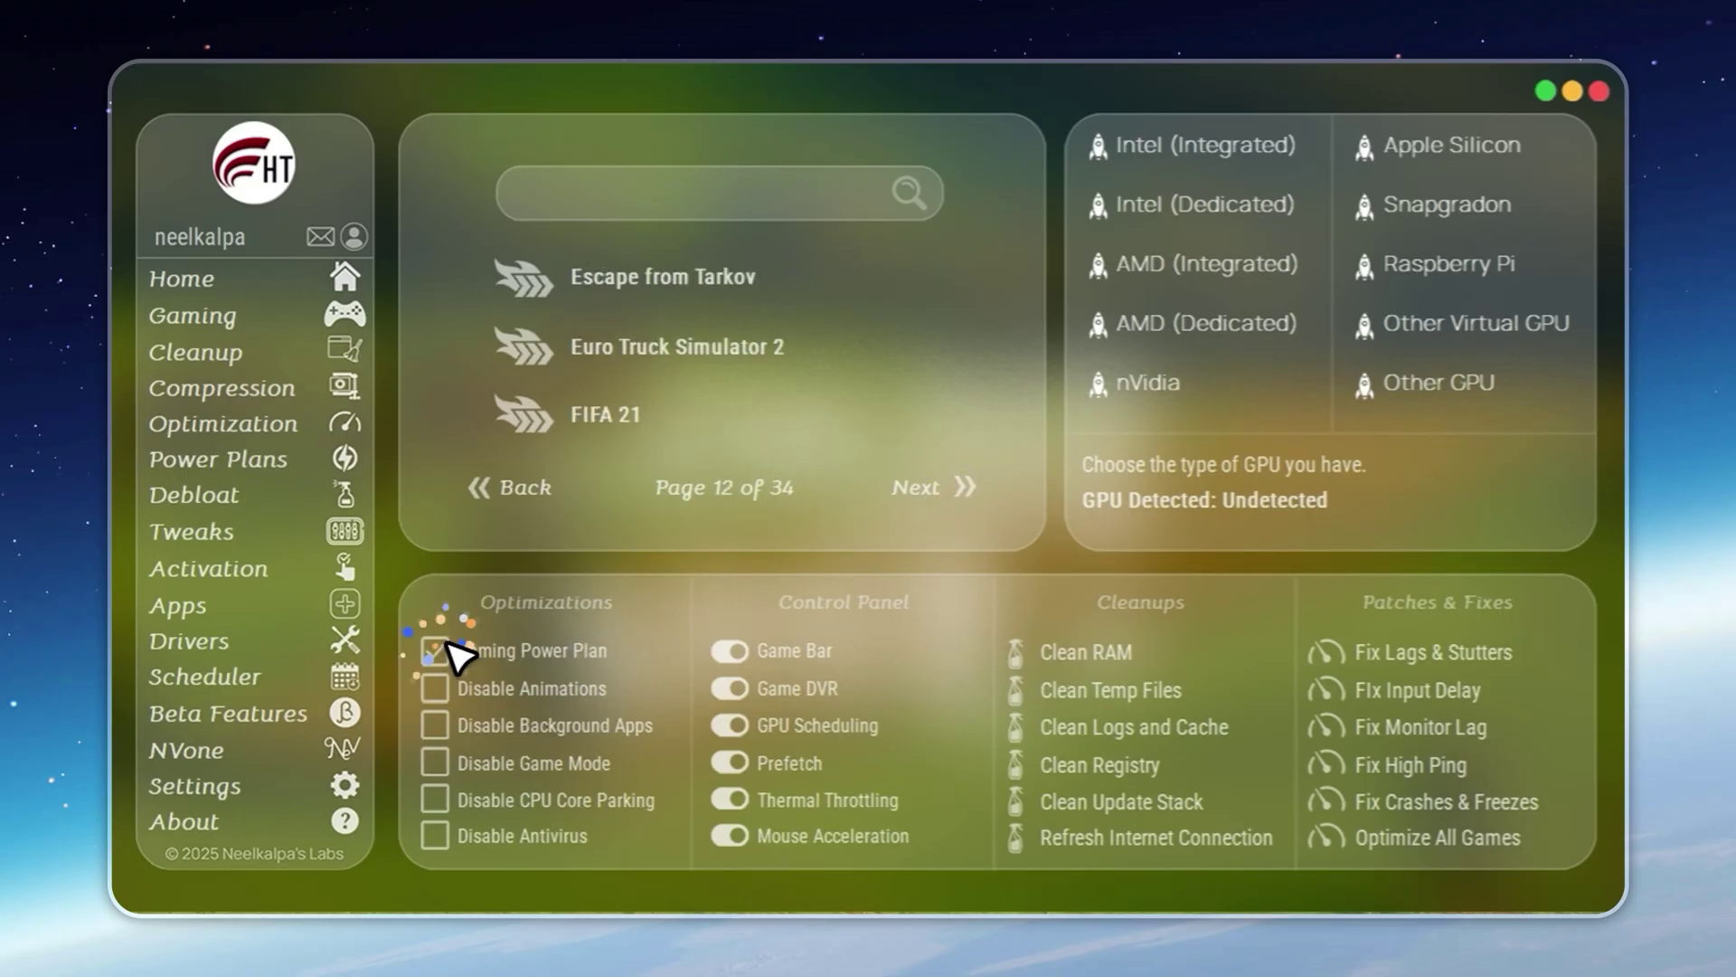
Set Temp Files and User Temp to auto-clean at startup, then browse Optimization, Power Plans and Debloat.
left_click(286, 360)
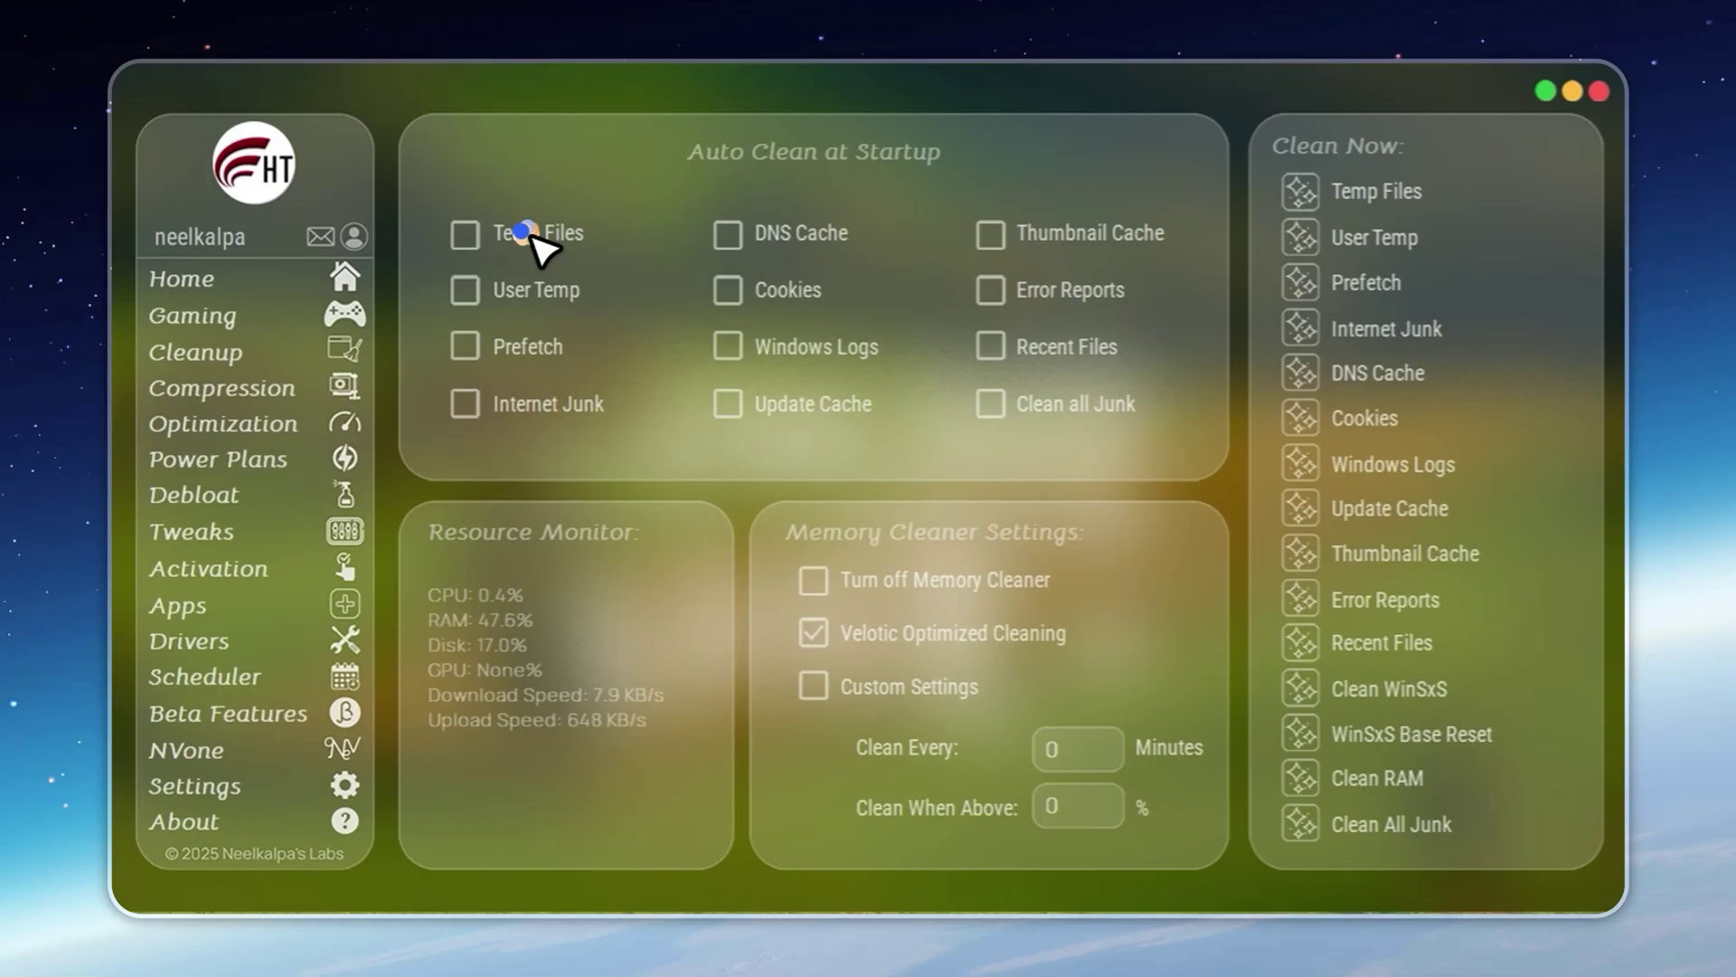
left_click(465, 246)
left_click(470, 297)
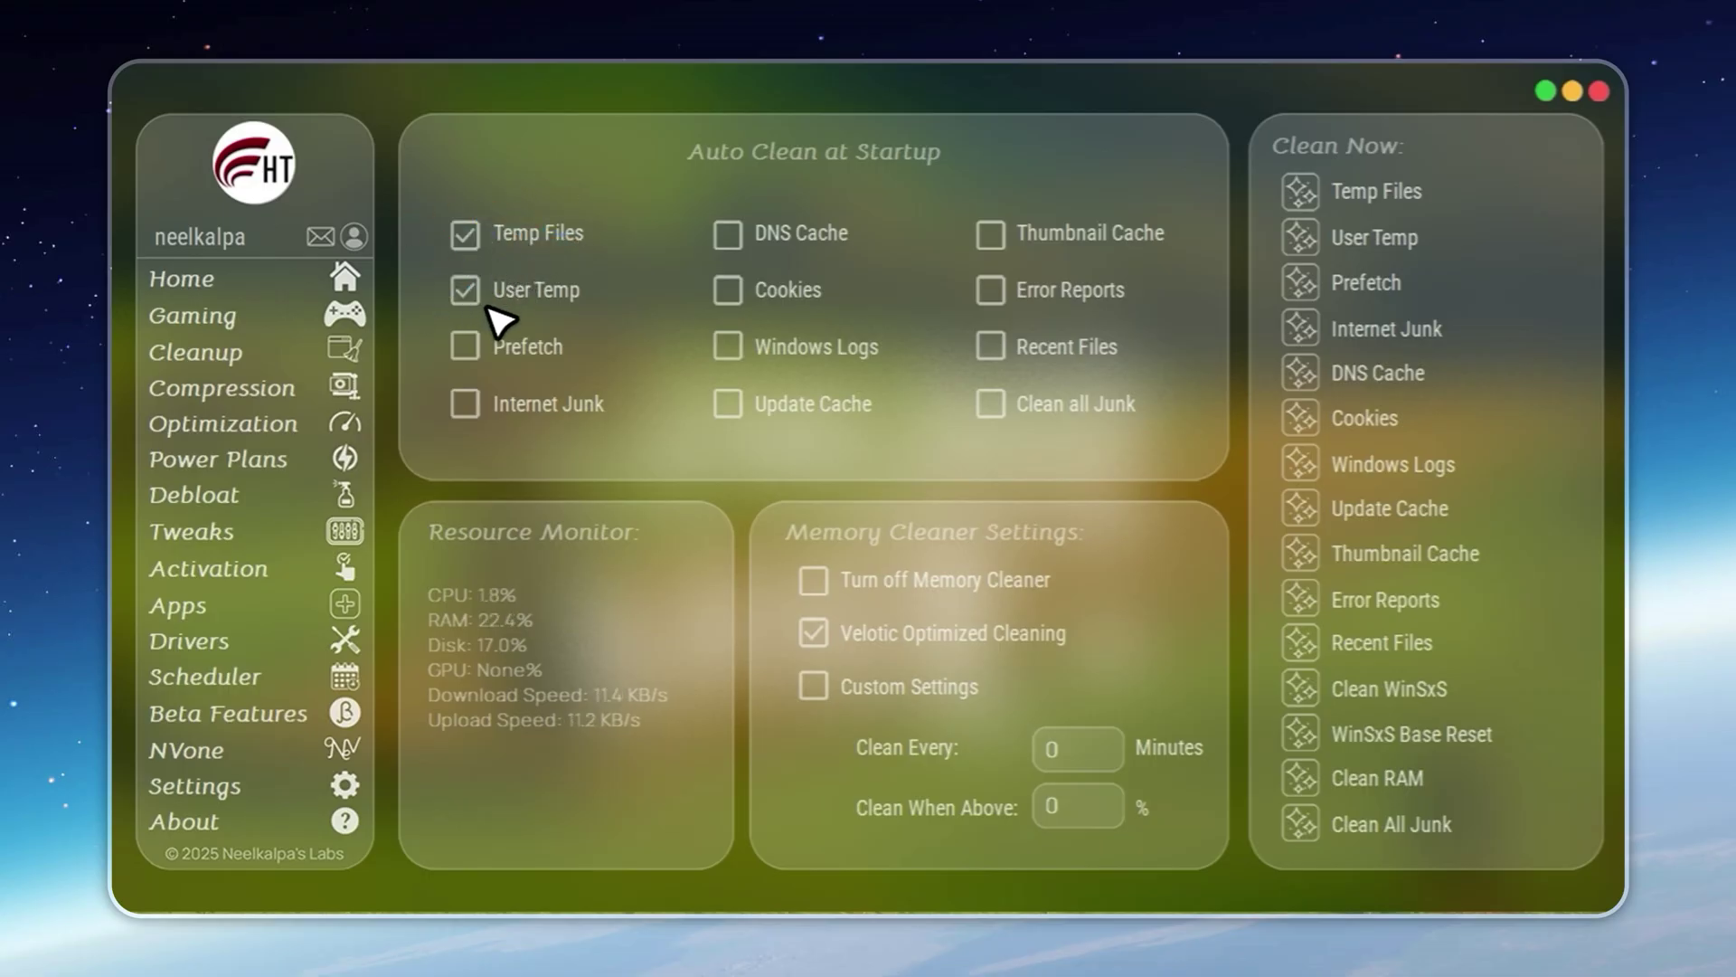
left_click(355, 425)
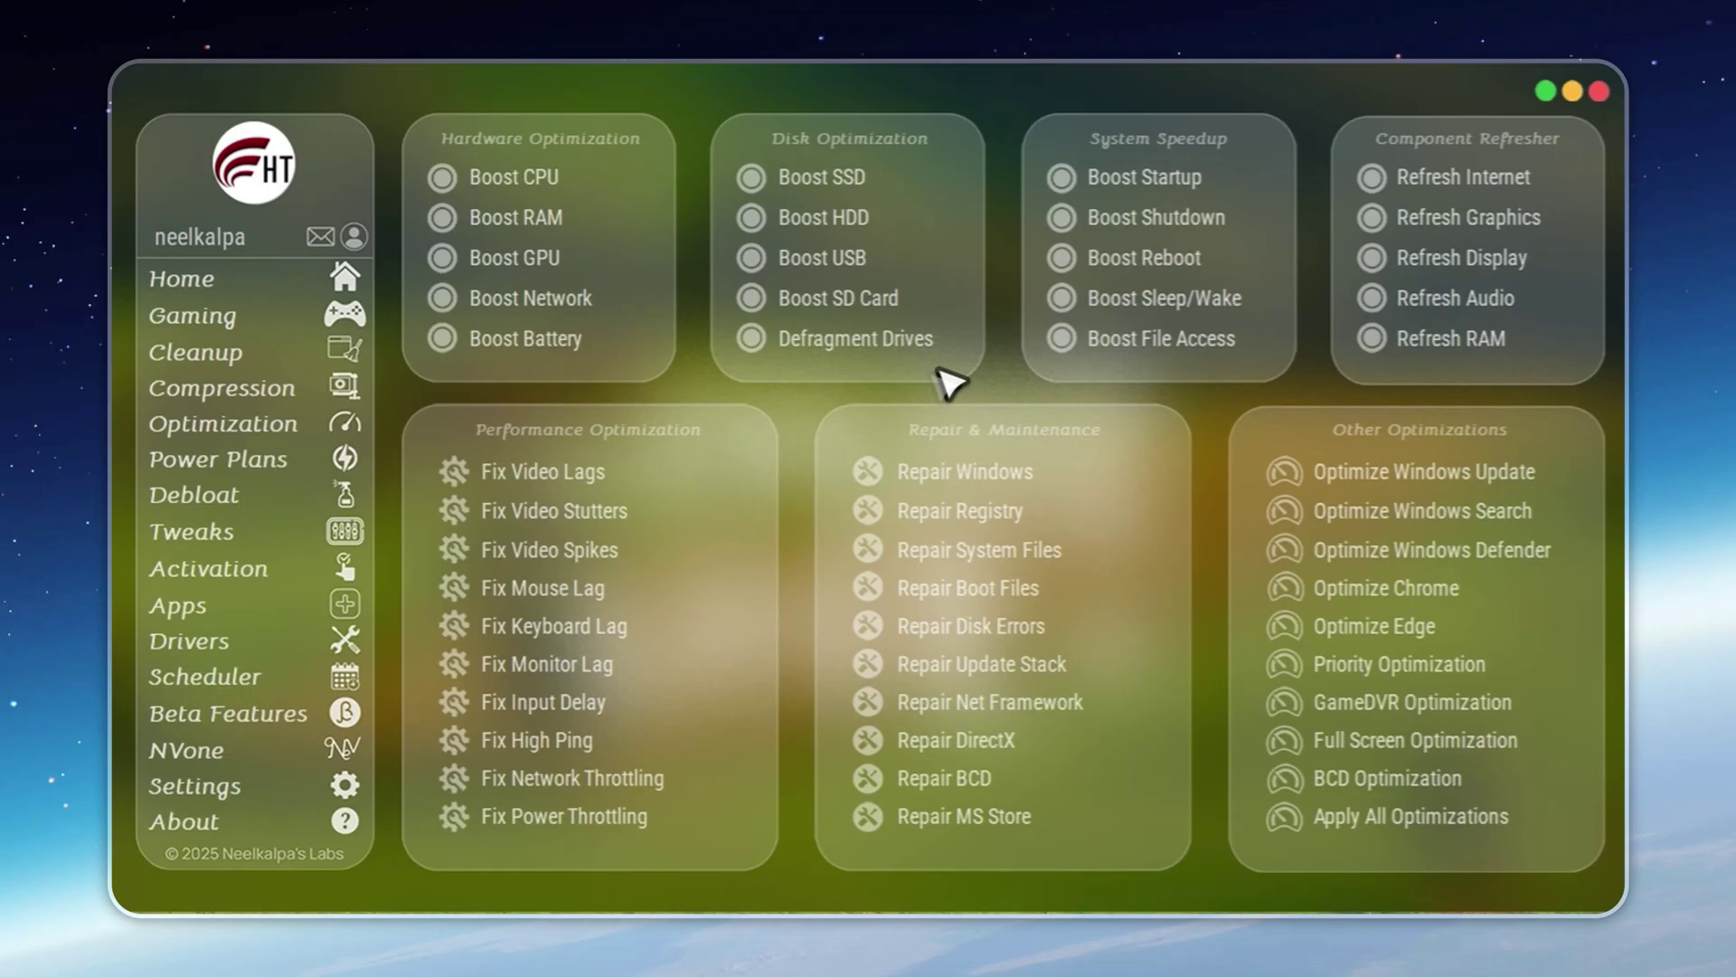
left_click(320, 467)
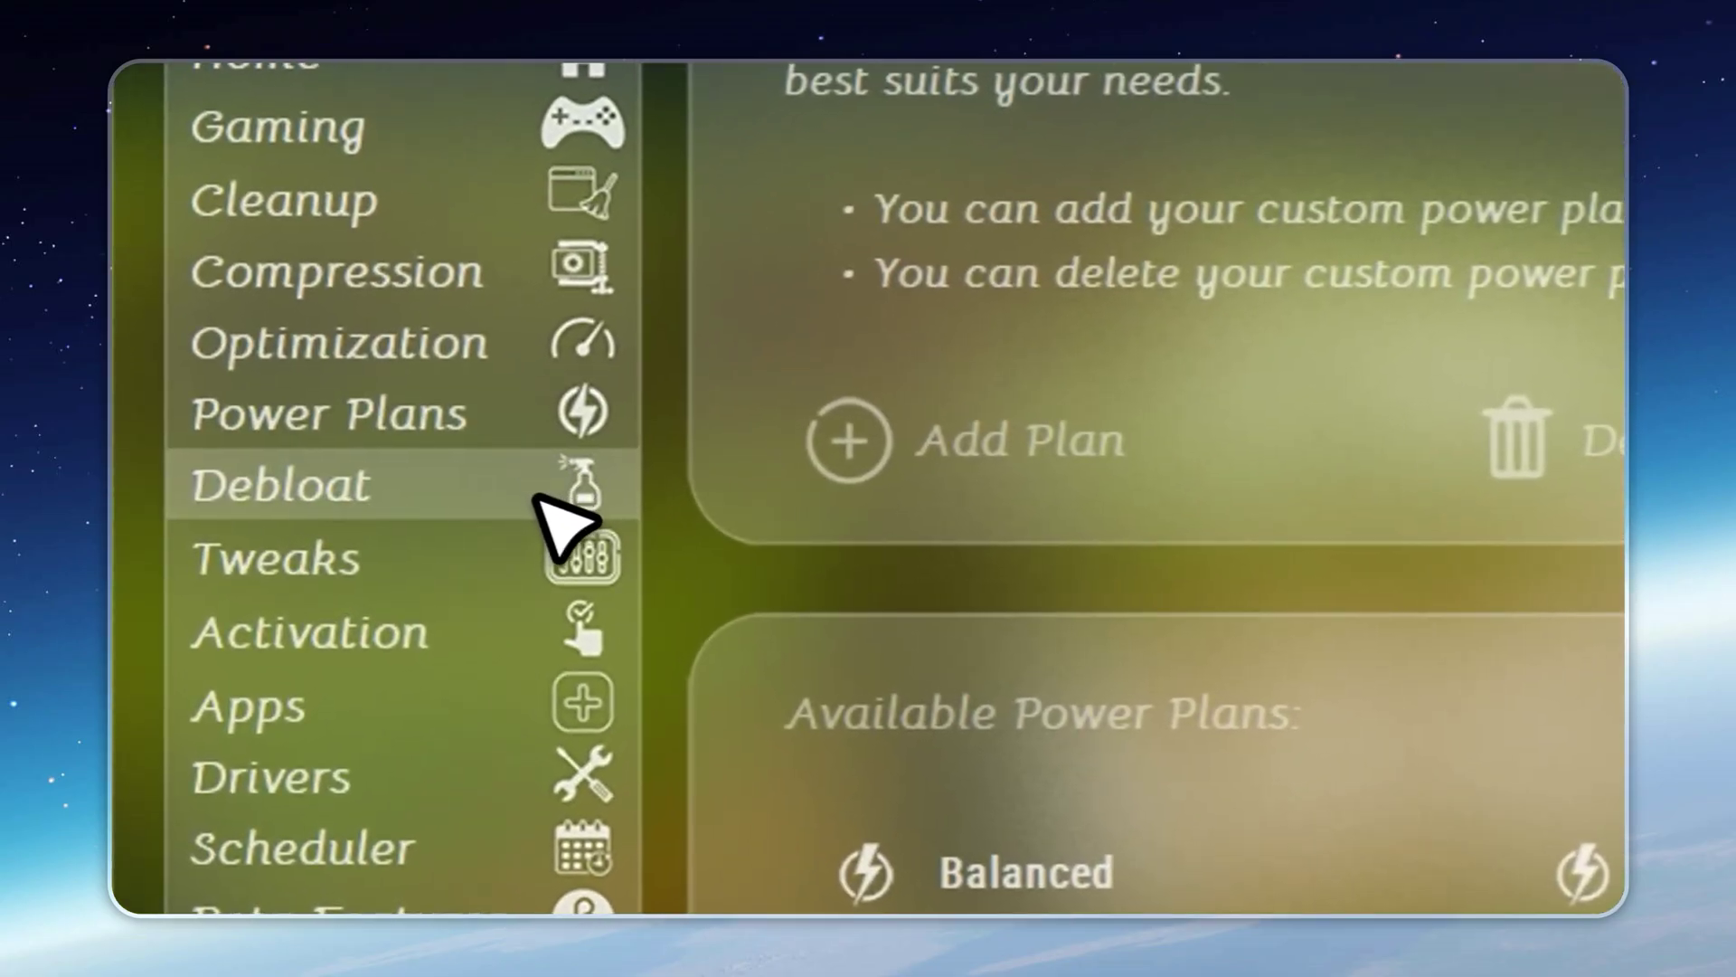
left_click(321, 499)
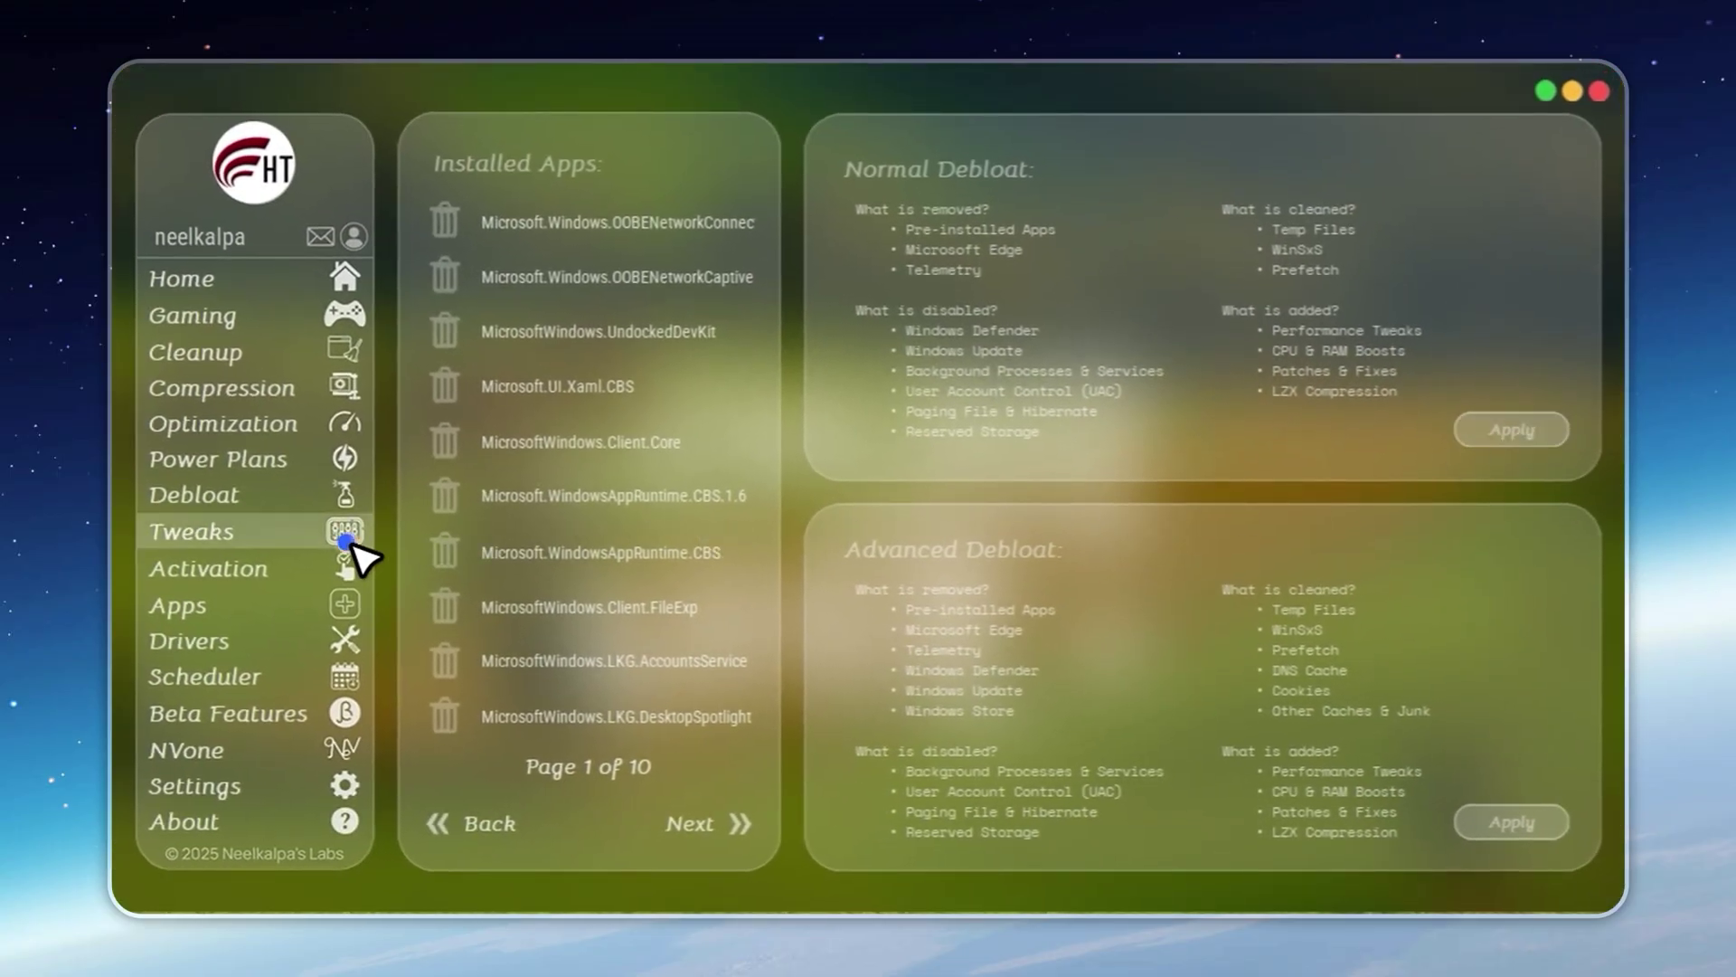
Page through the Windows, miscellaneous and context menu tweak lists.
left_click(358, 543)
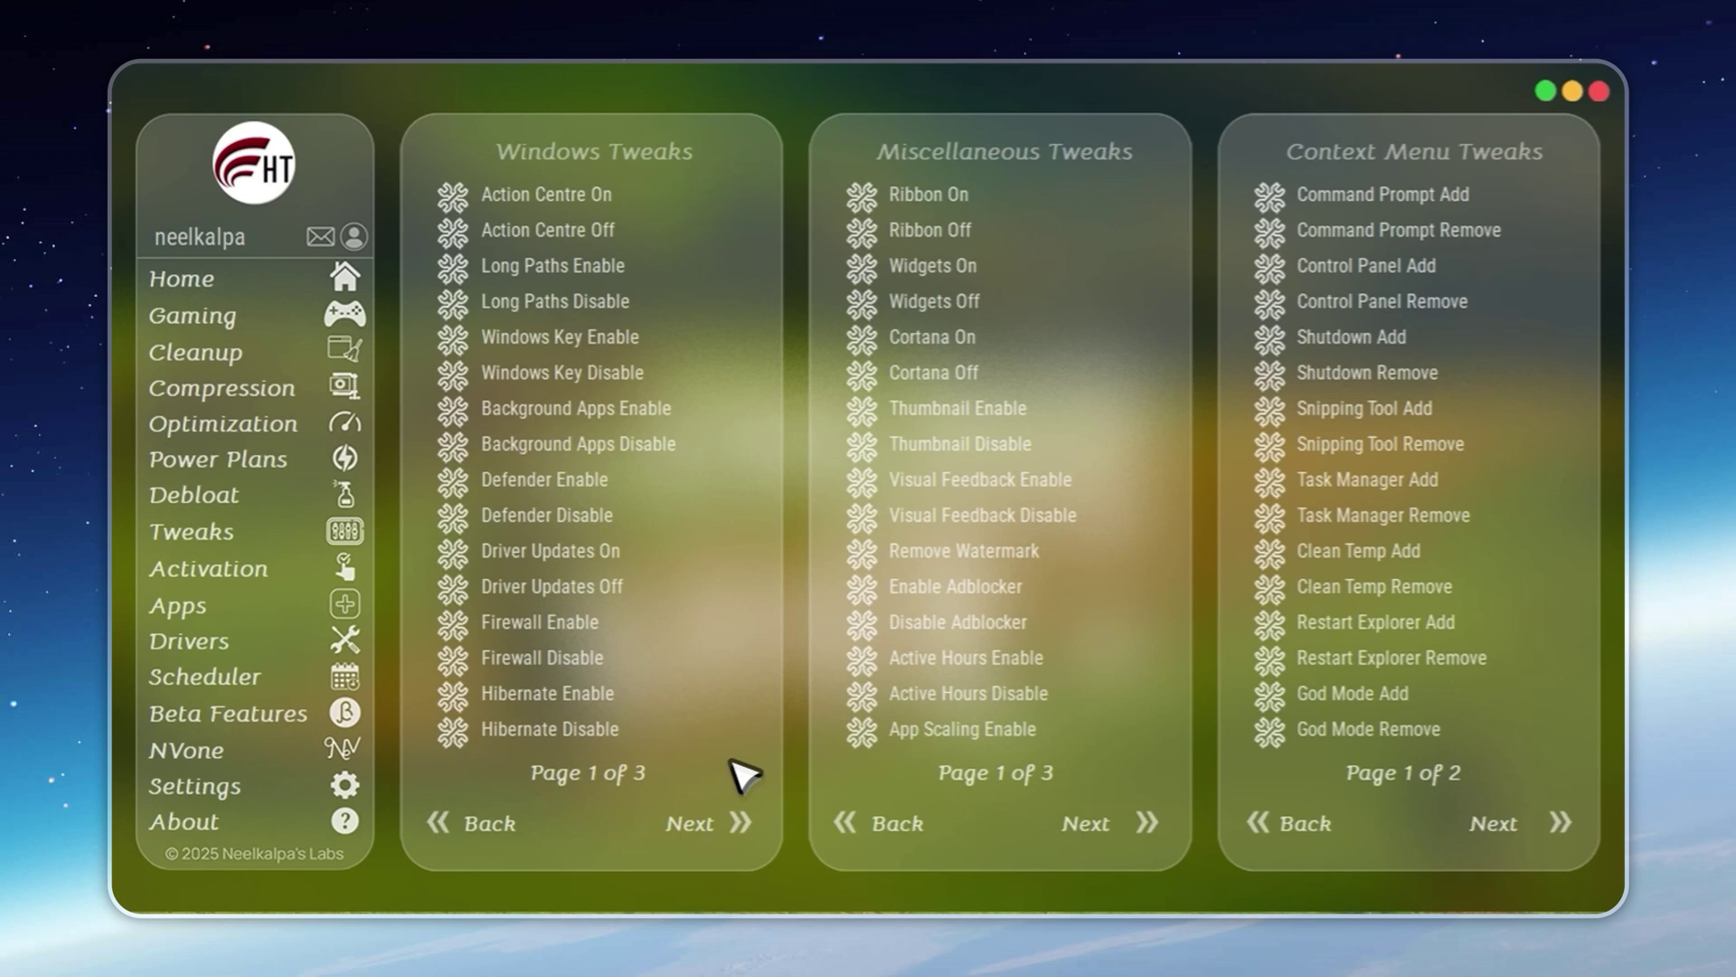
left_click(739, 823)
left_click(490, 825)
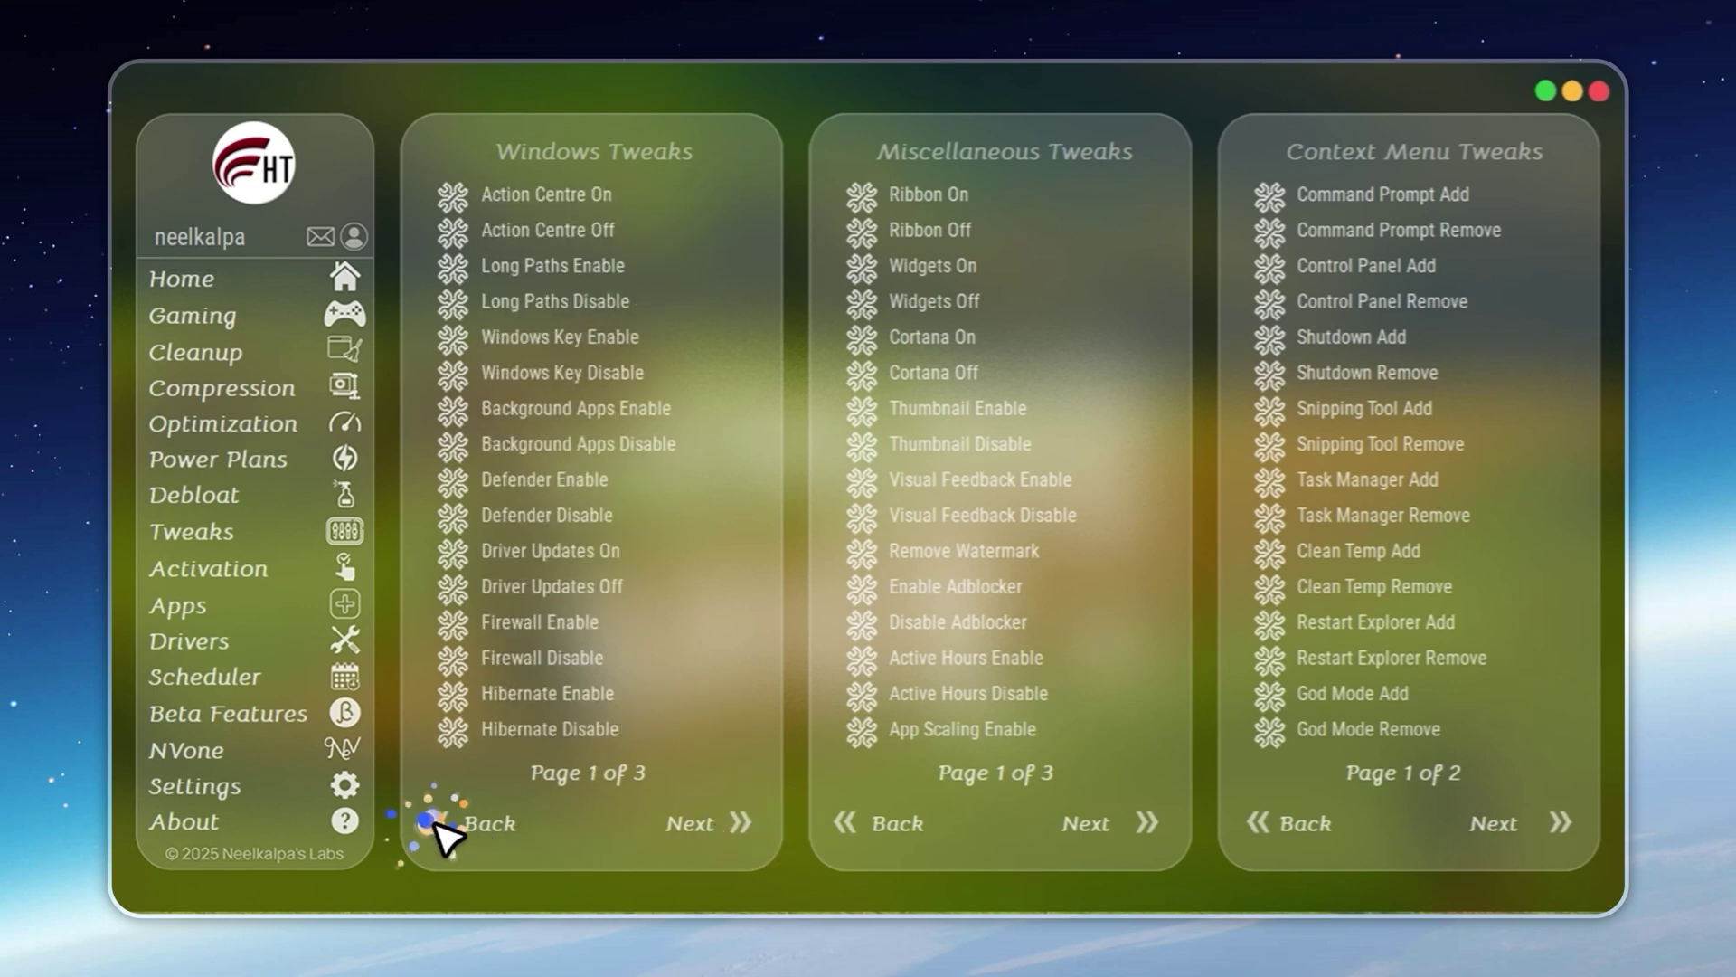
left_click(1149, 823)
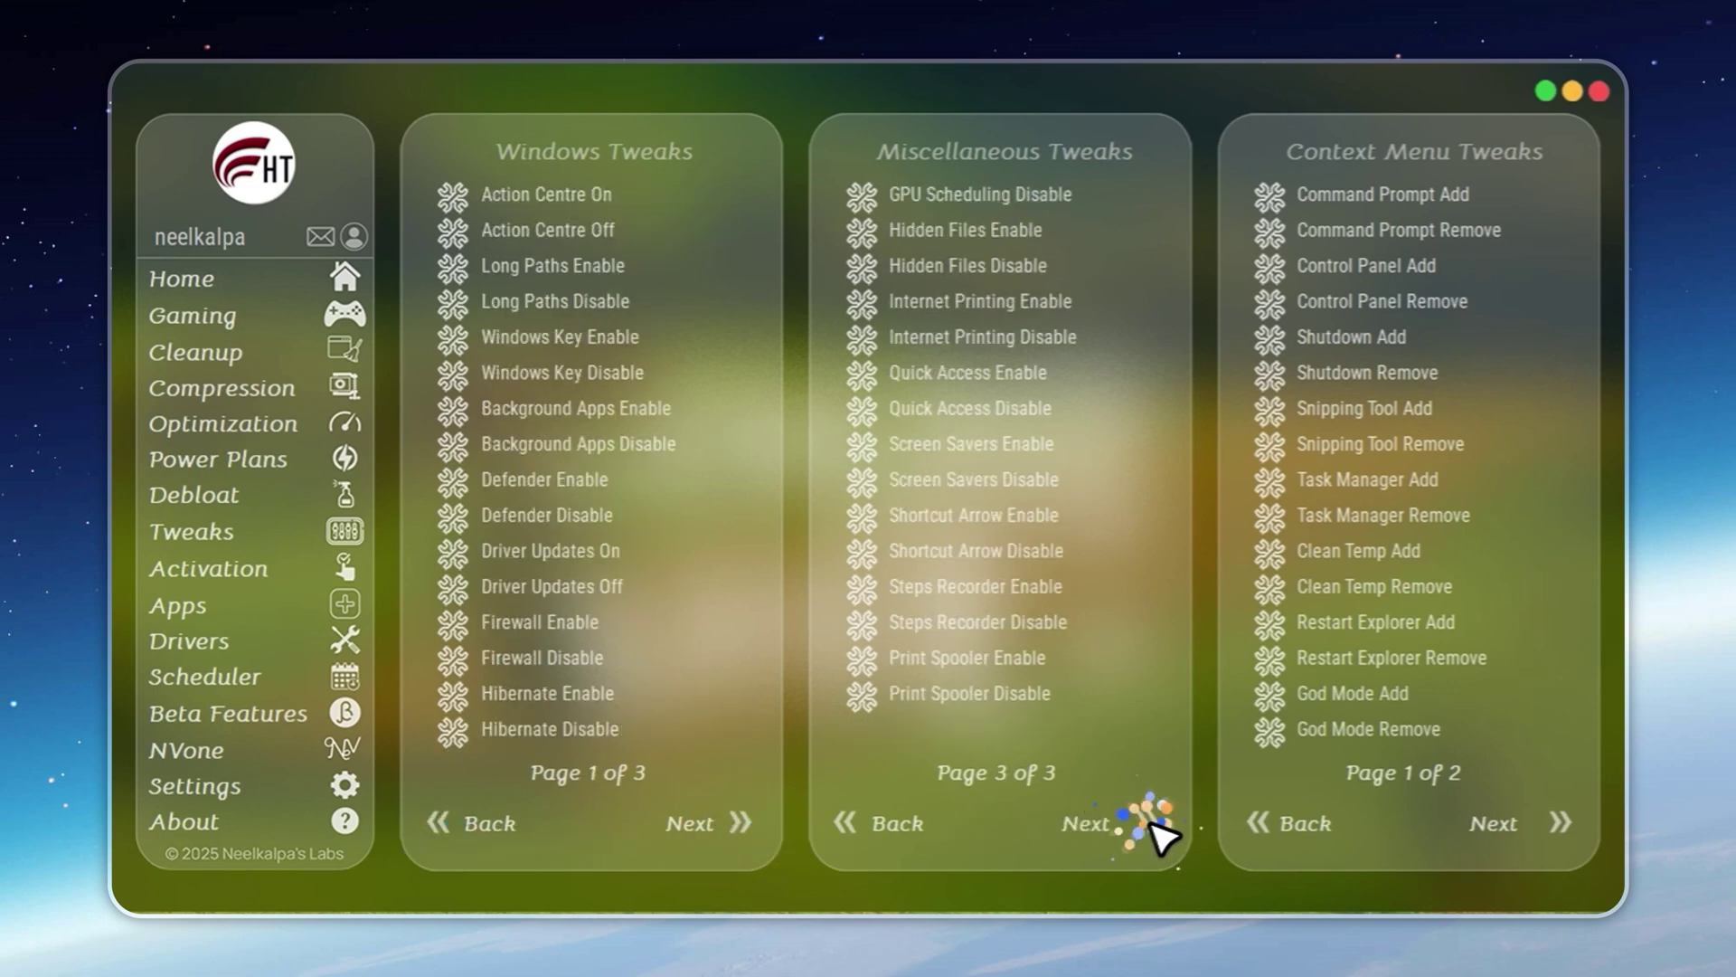
left_click(859, 823)
left_click(1558, 825)
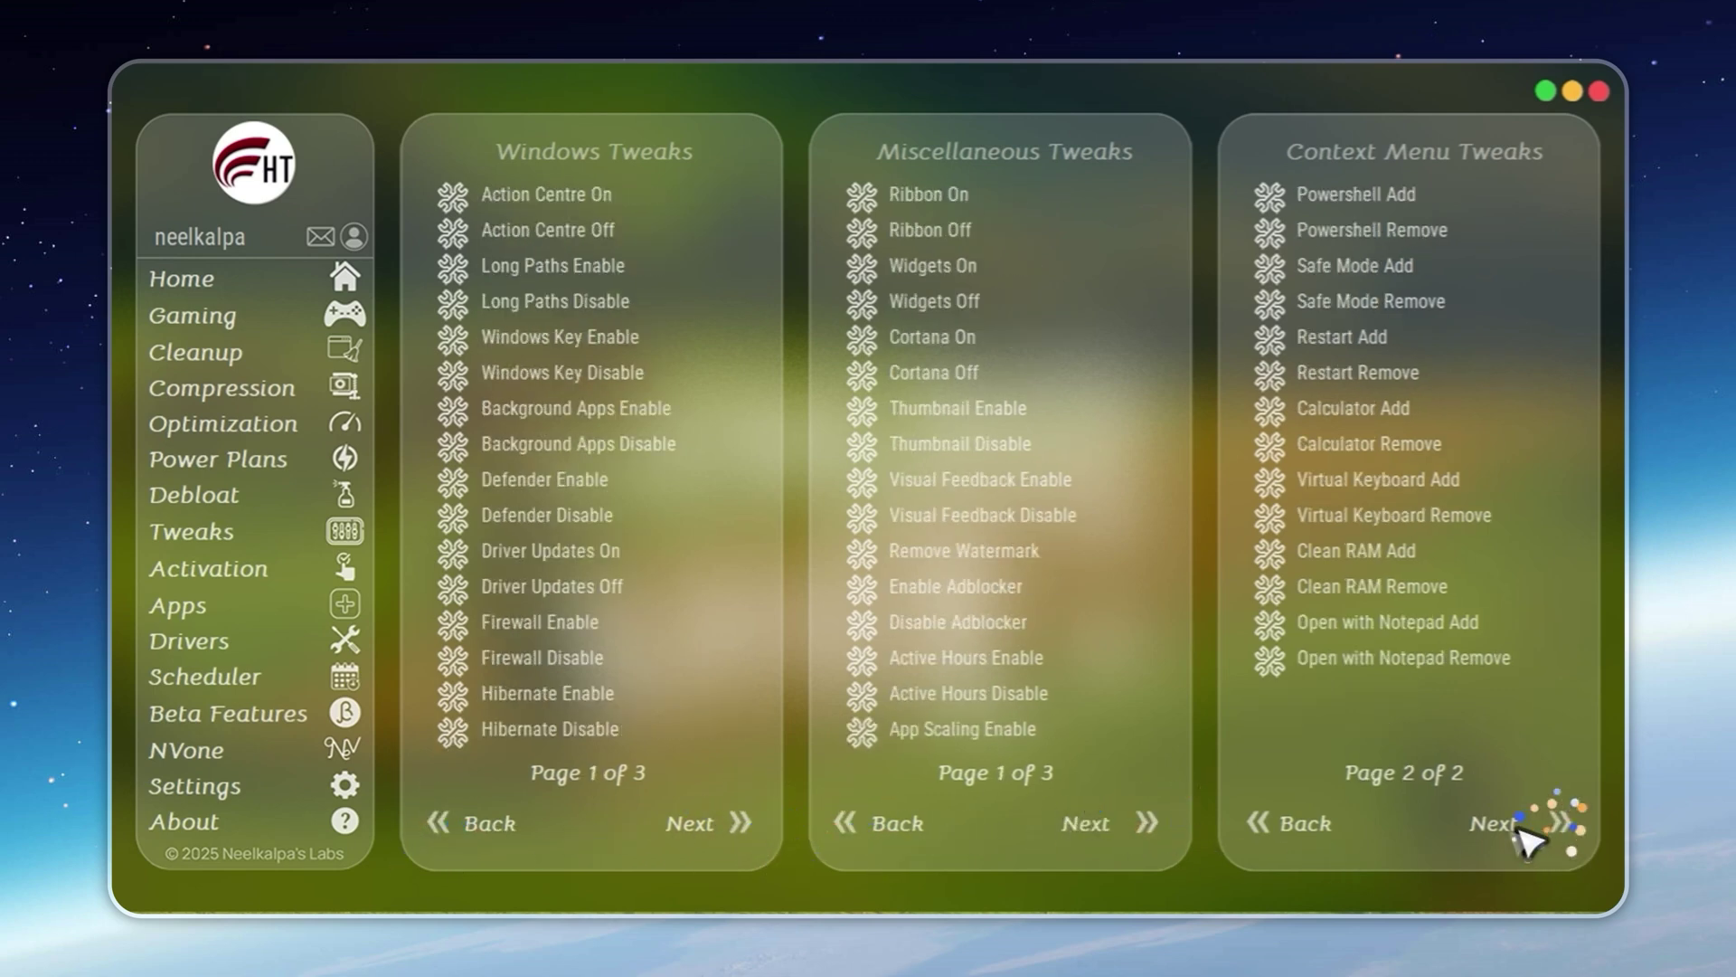
left_click(1277, 828)
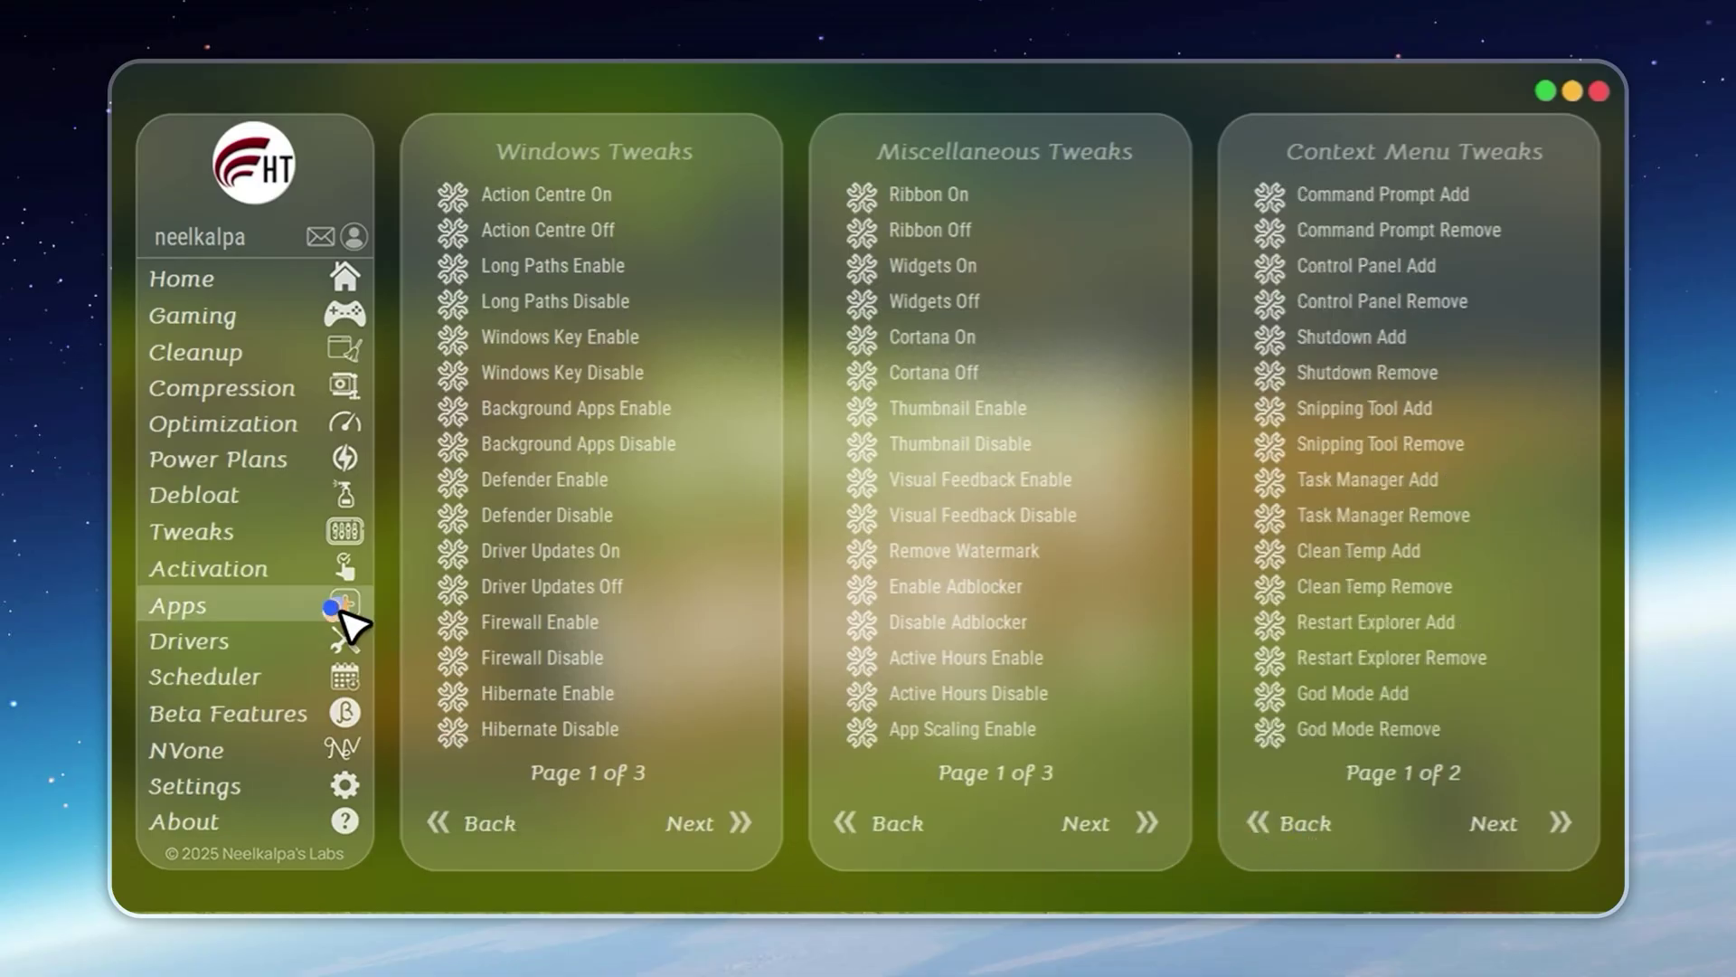
Open Install Apps and advance to its third page.
left_click(340, 612)
left_click(1510, 499)
left_click(1519, 498)
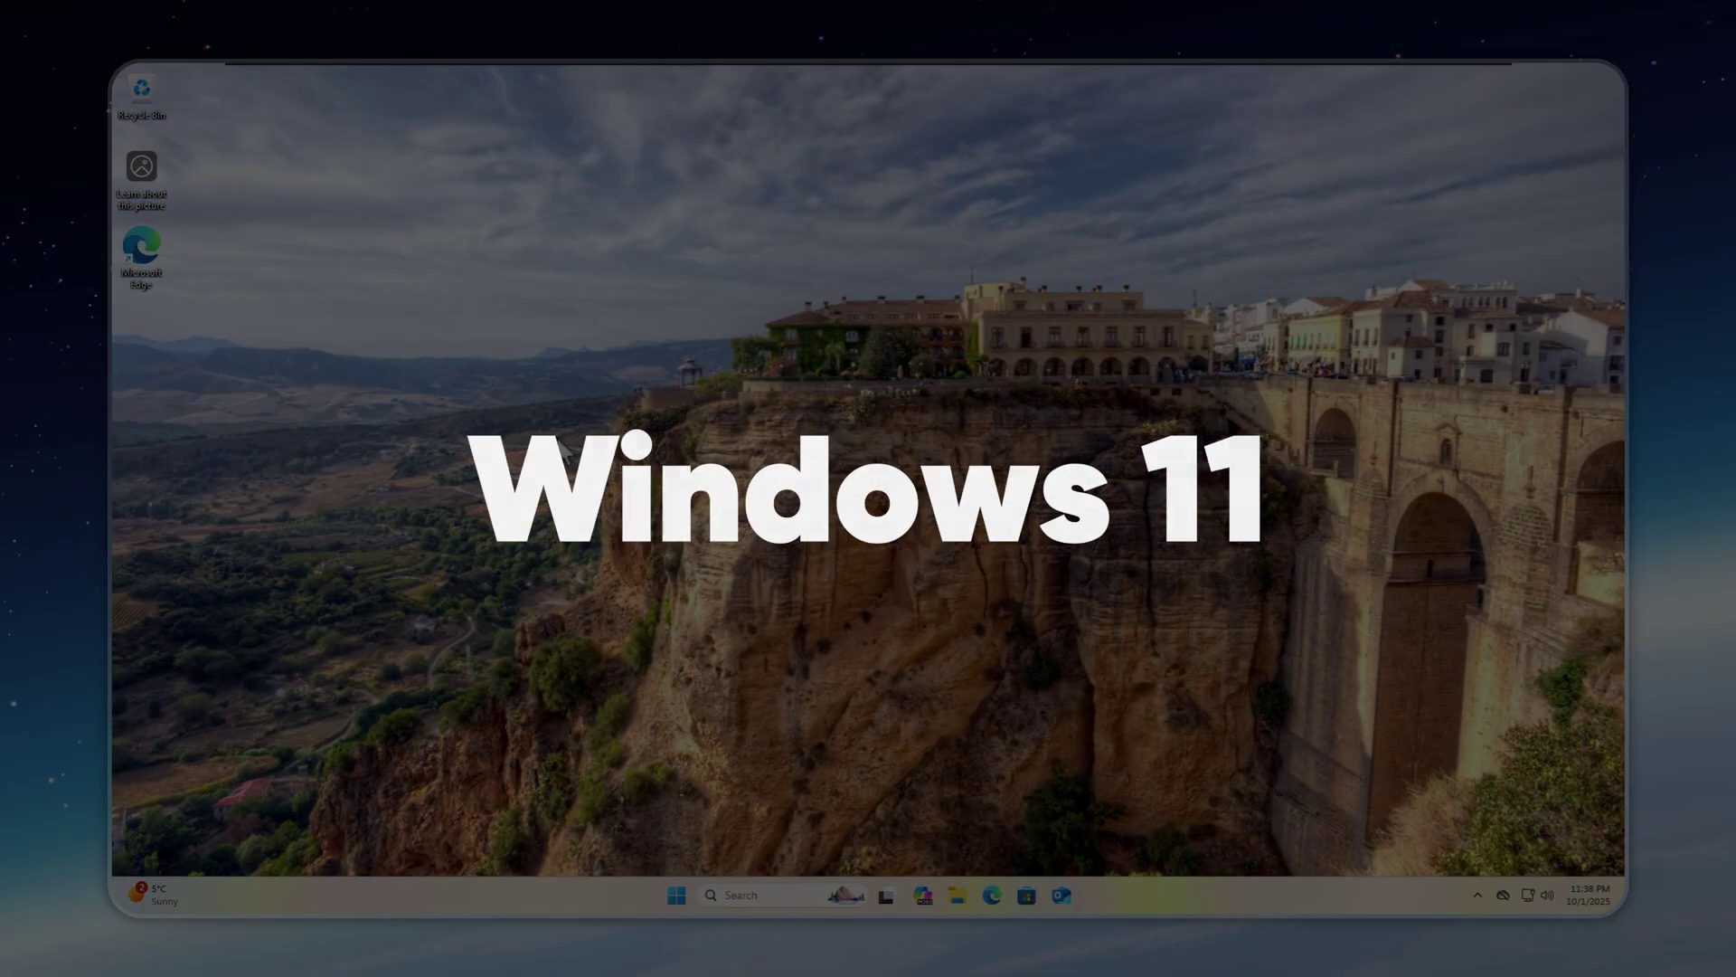
Show Task Manager's full-screen Memory page: Windows 11 at 2.4 GB, Tiny 11 at 1.6 of 4.0 GB.
right_click(677, 891)
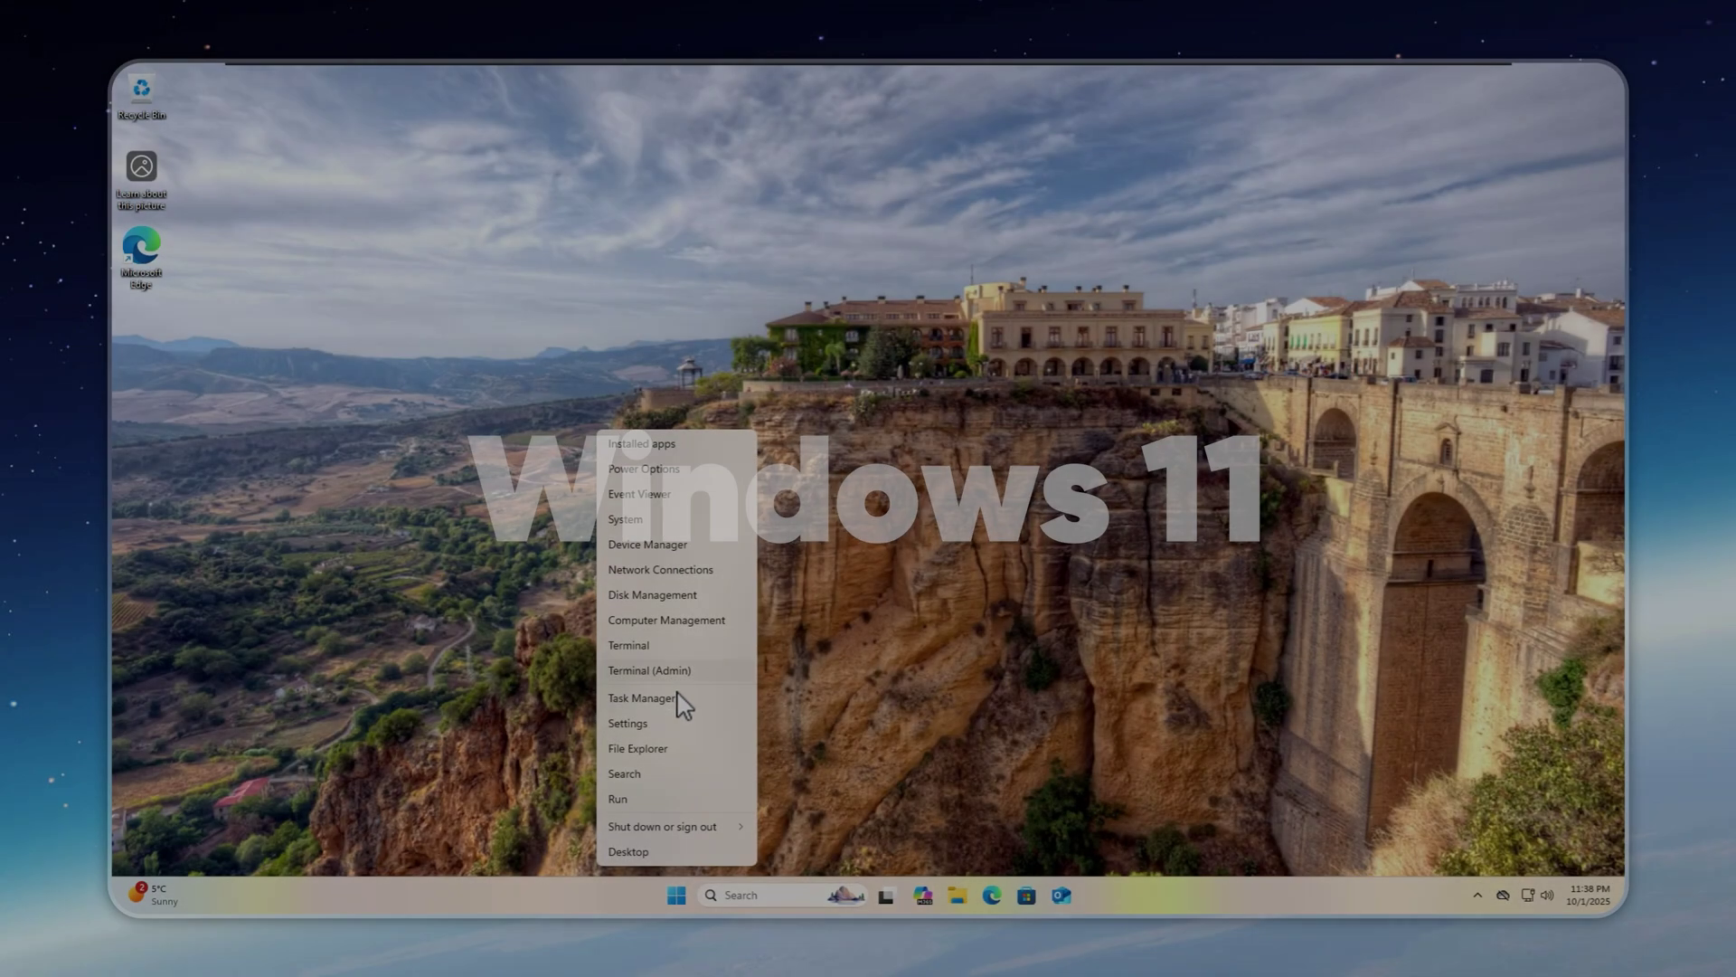
left_click(675, 702)
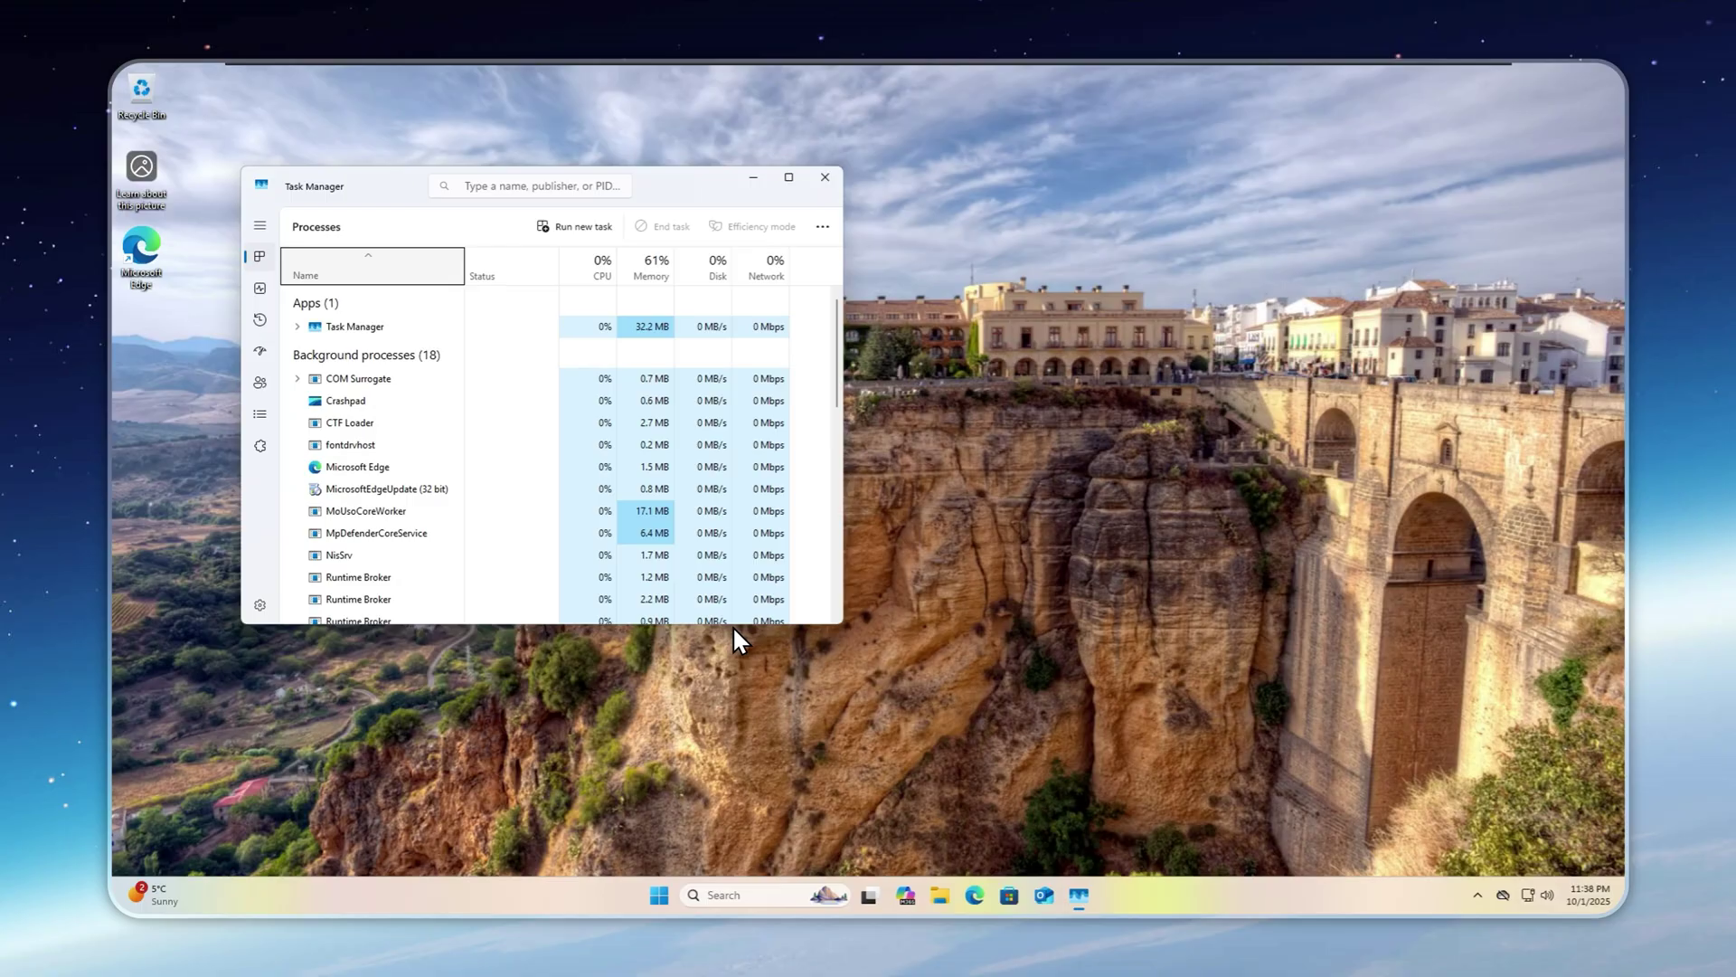
left_click(261, 288)
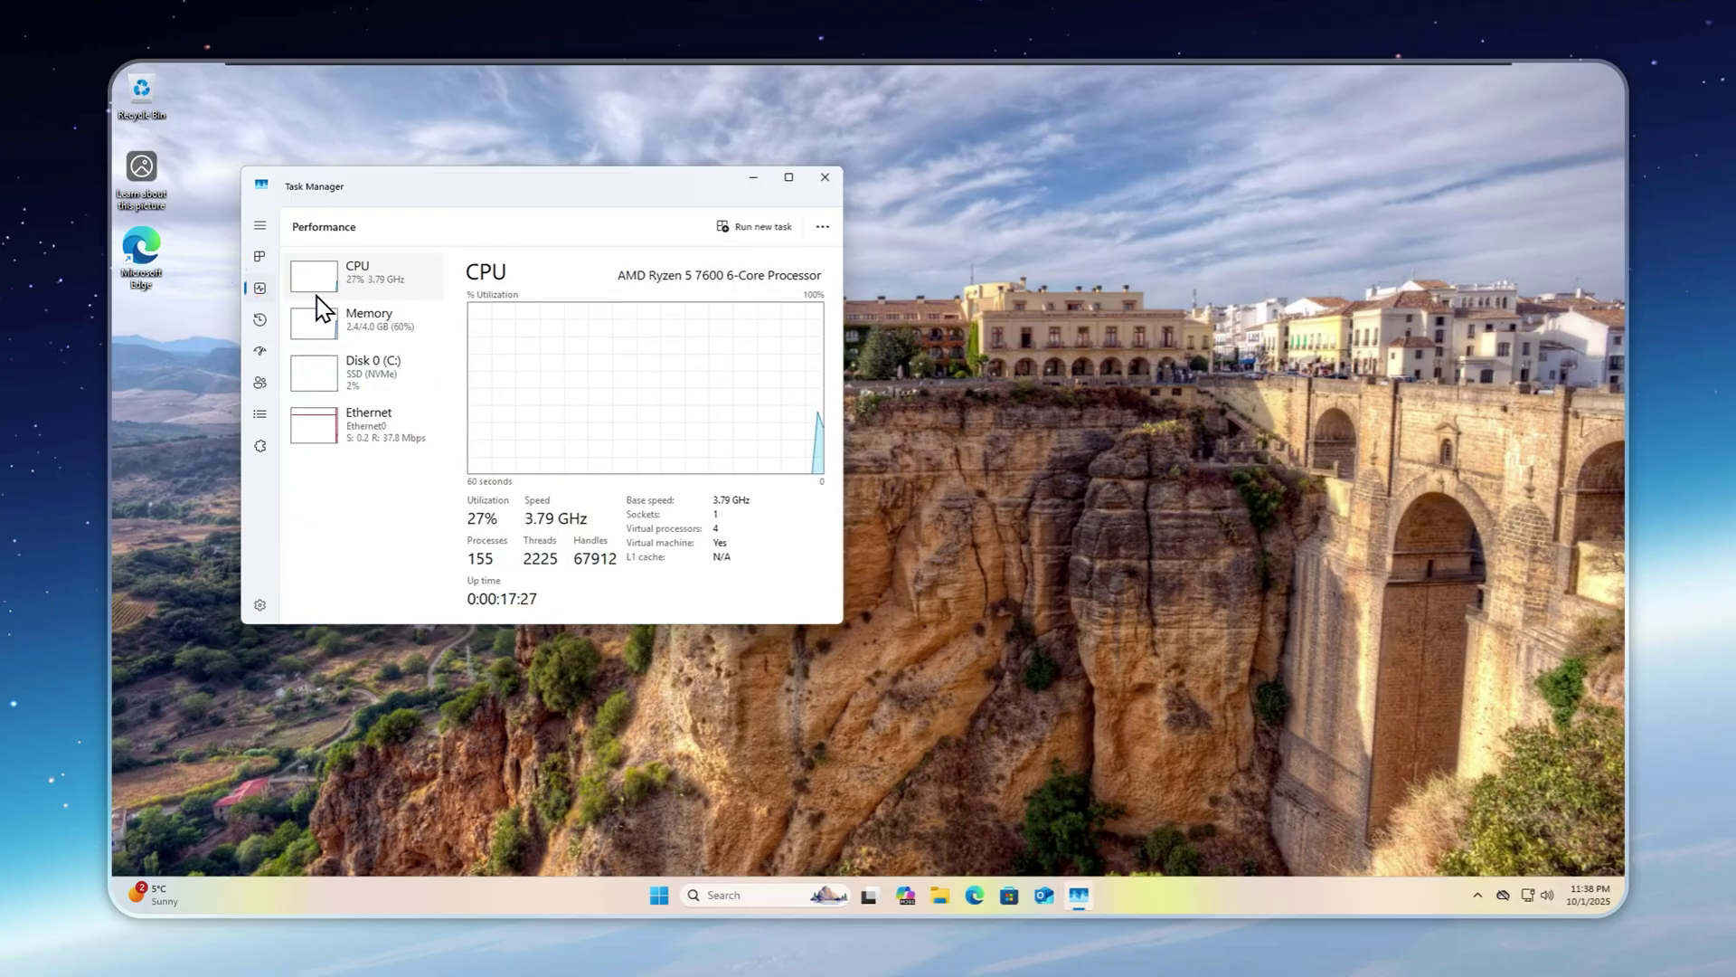
left_click(375, 318)
left_click(788, 178)
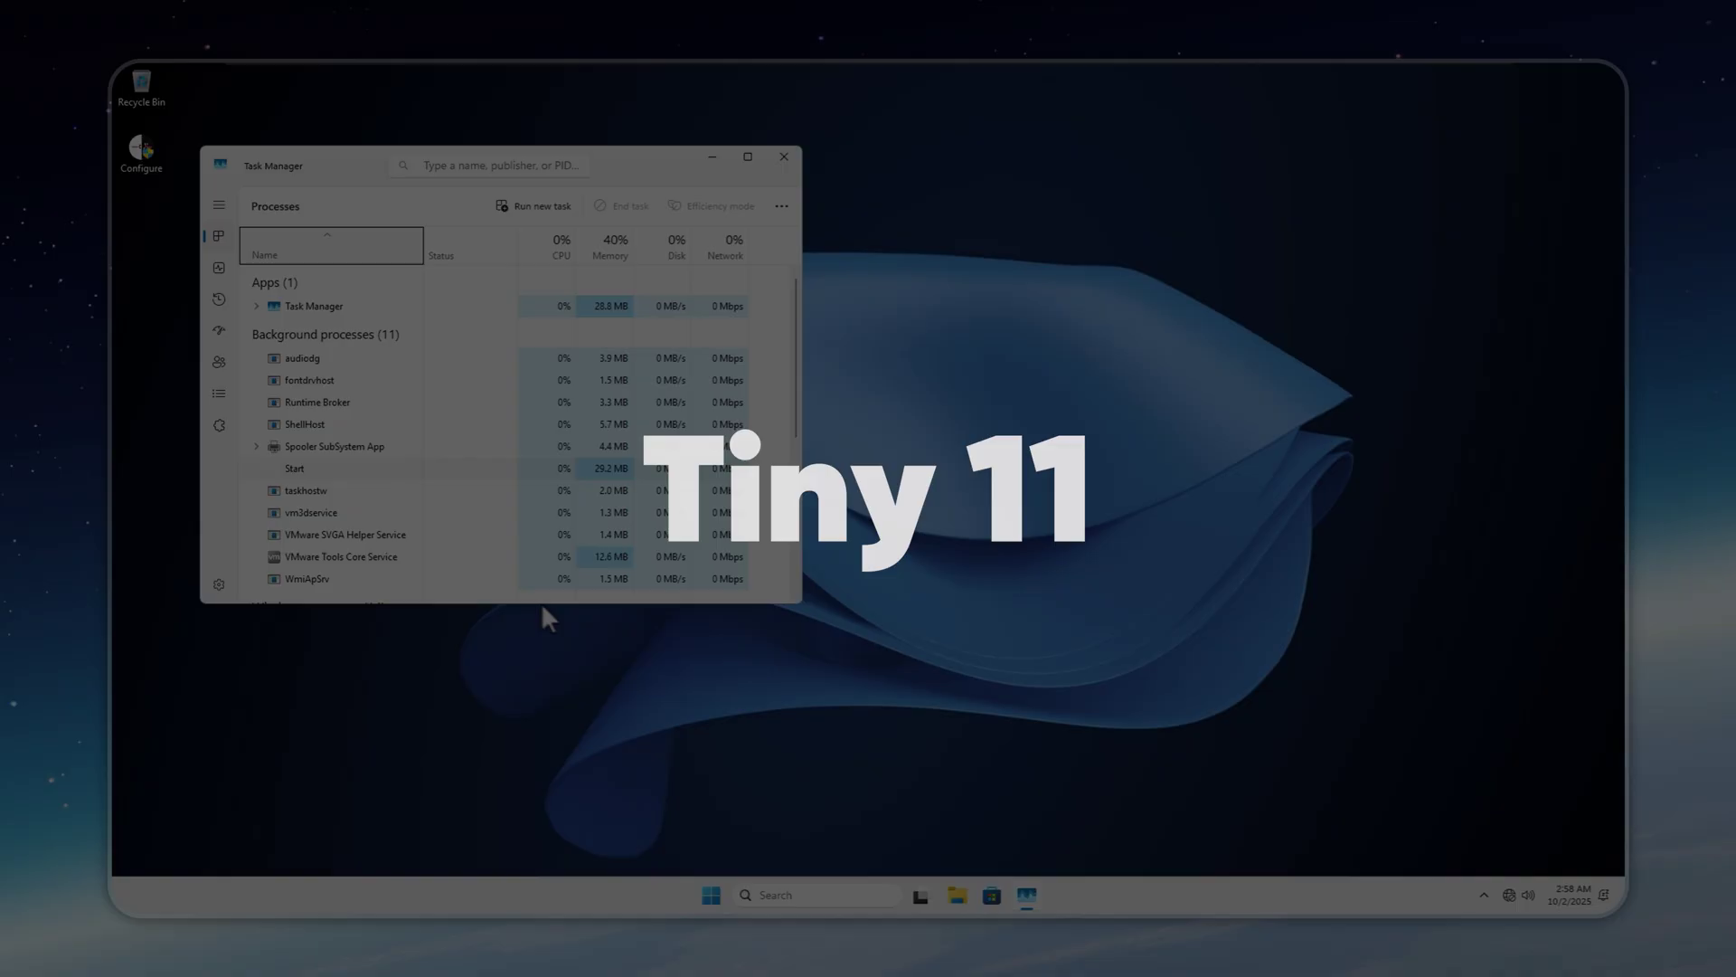
left_click(230, 264)
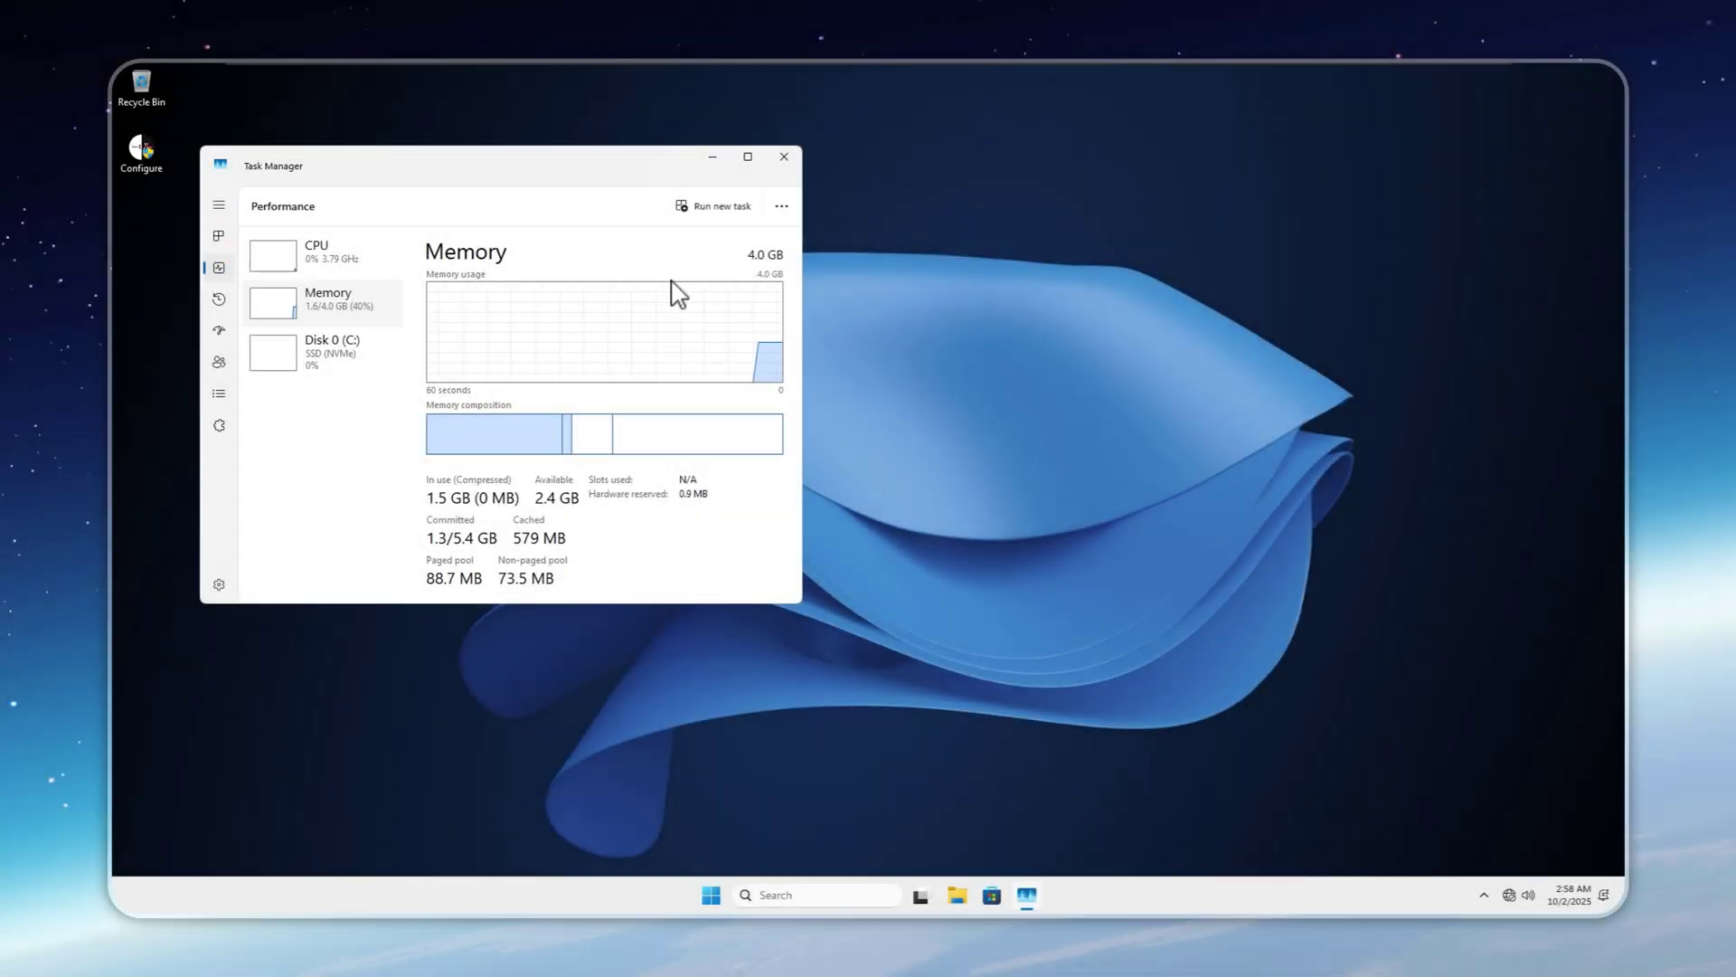
double_click(732, 164)
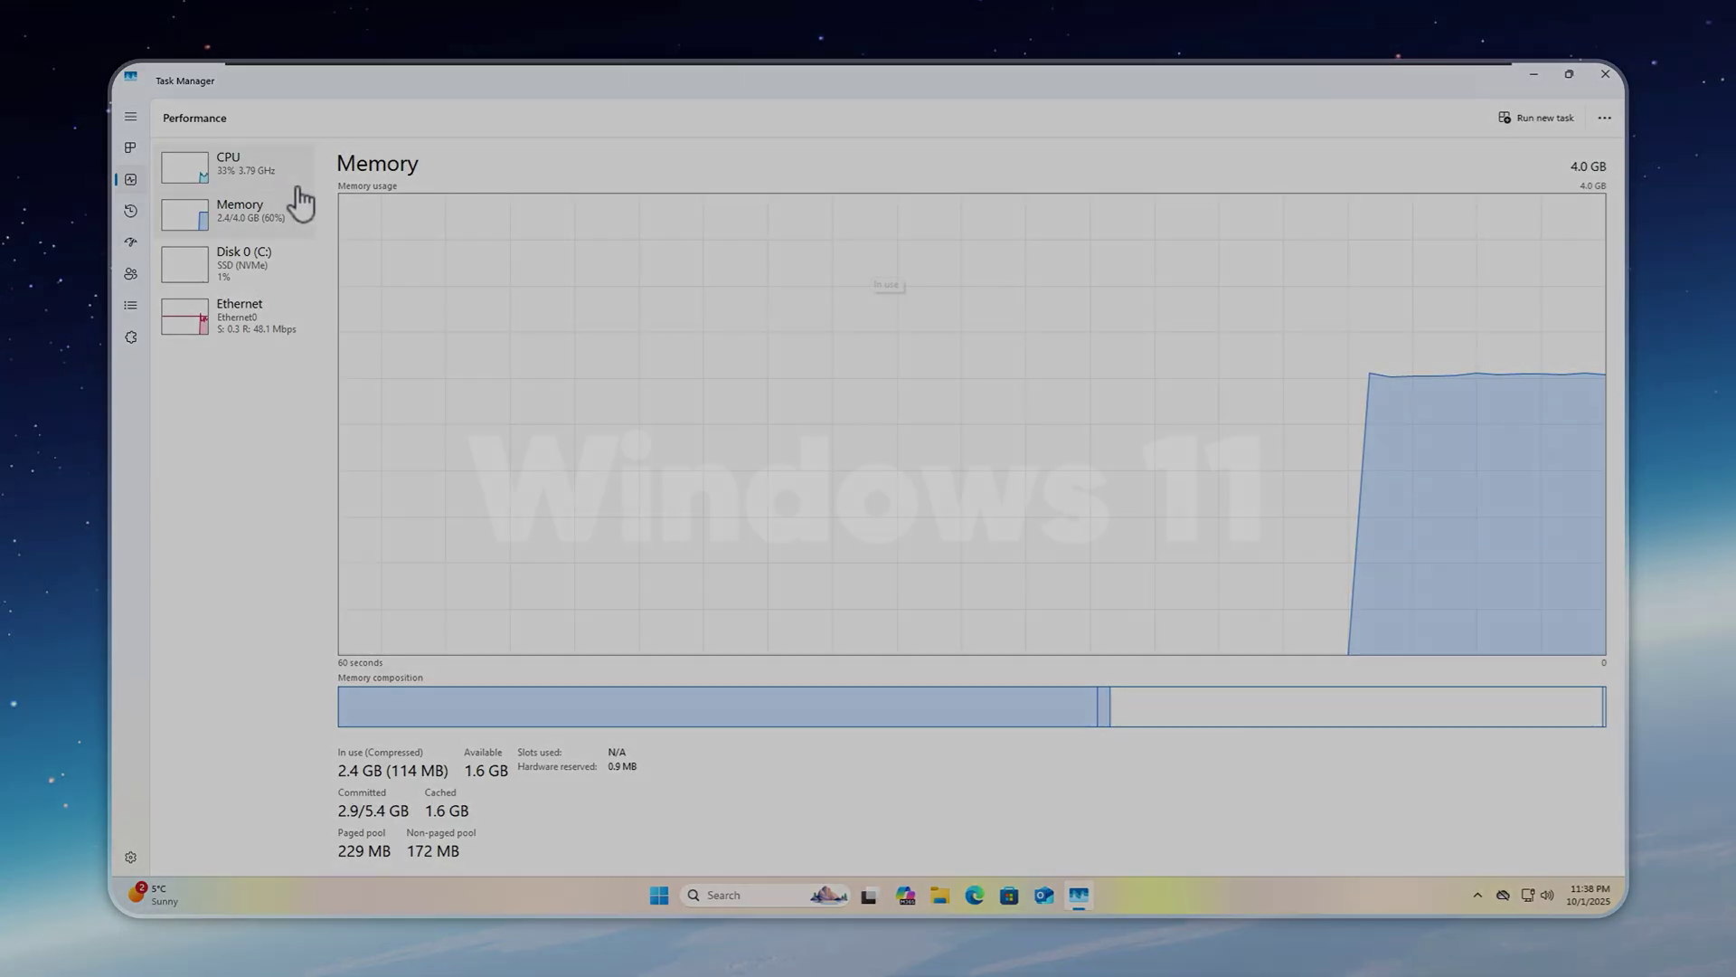
Review Windows 11's CPU usage graph in Task Manager, then close it.
left_click(285, 176)
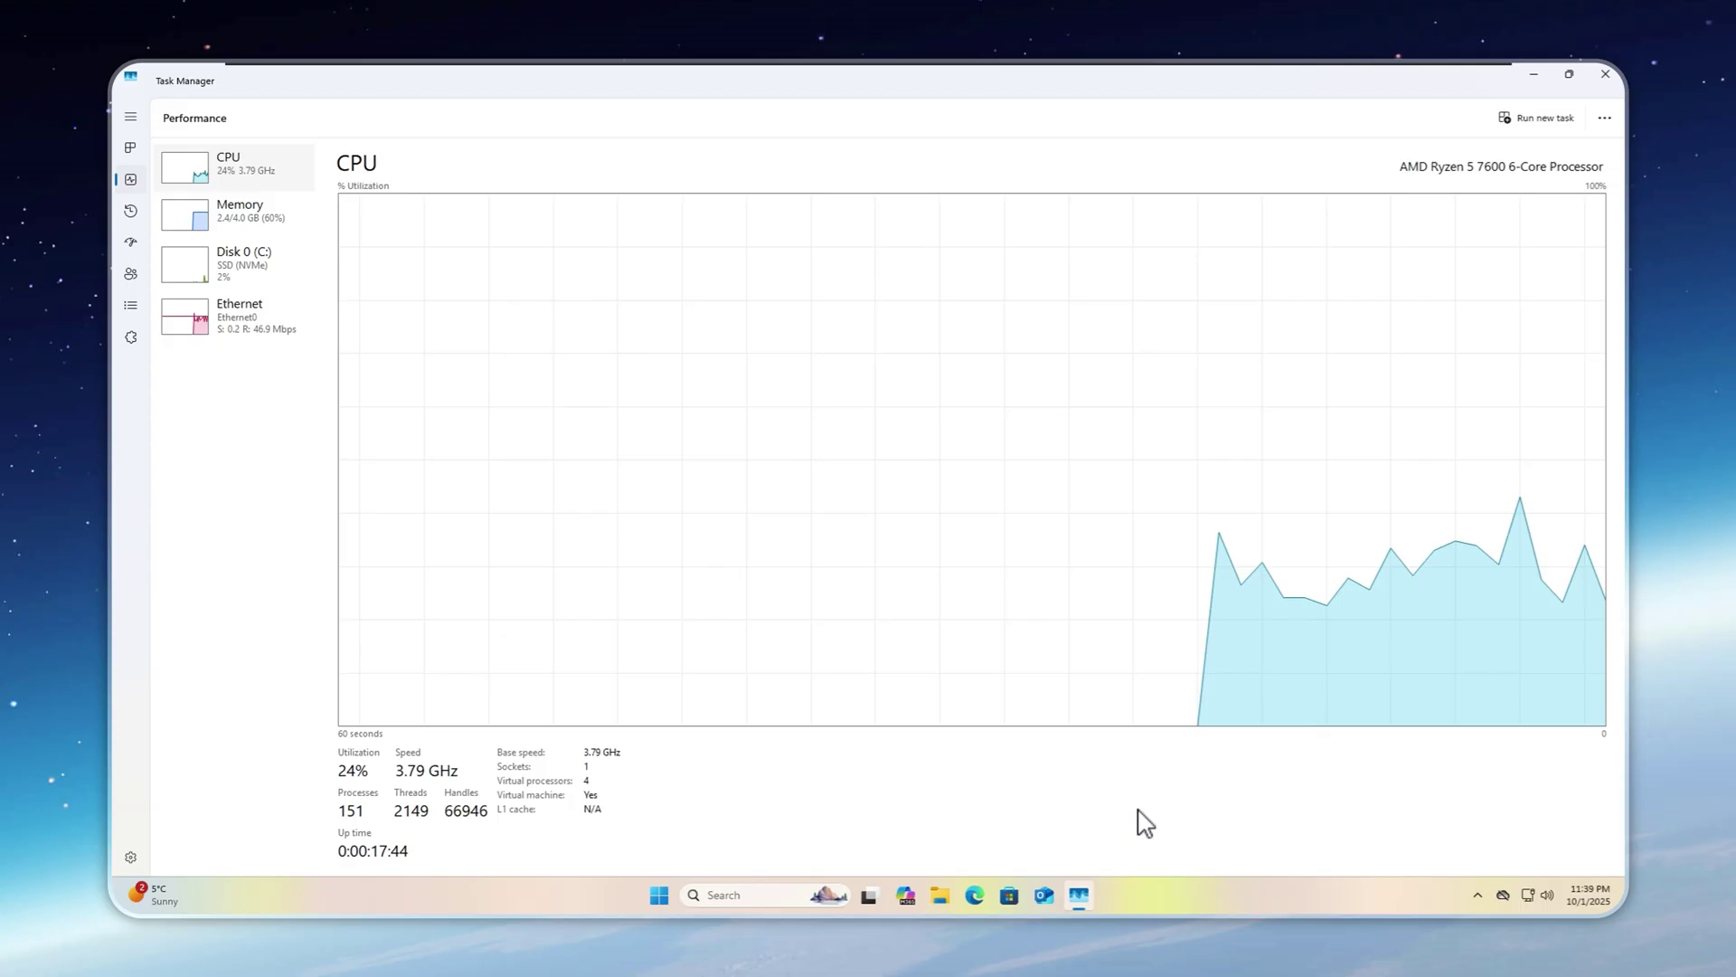
left_click(1608, 68)
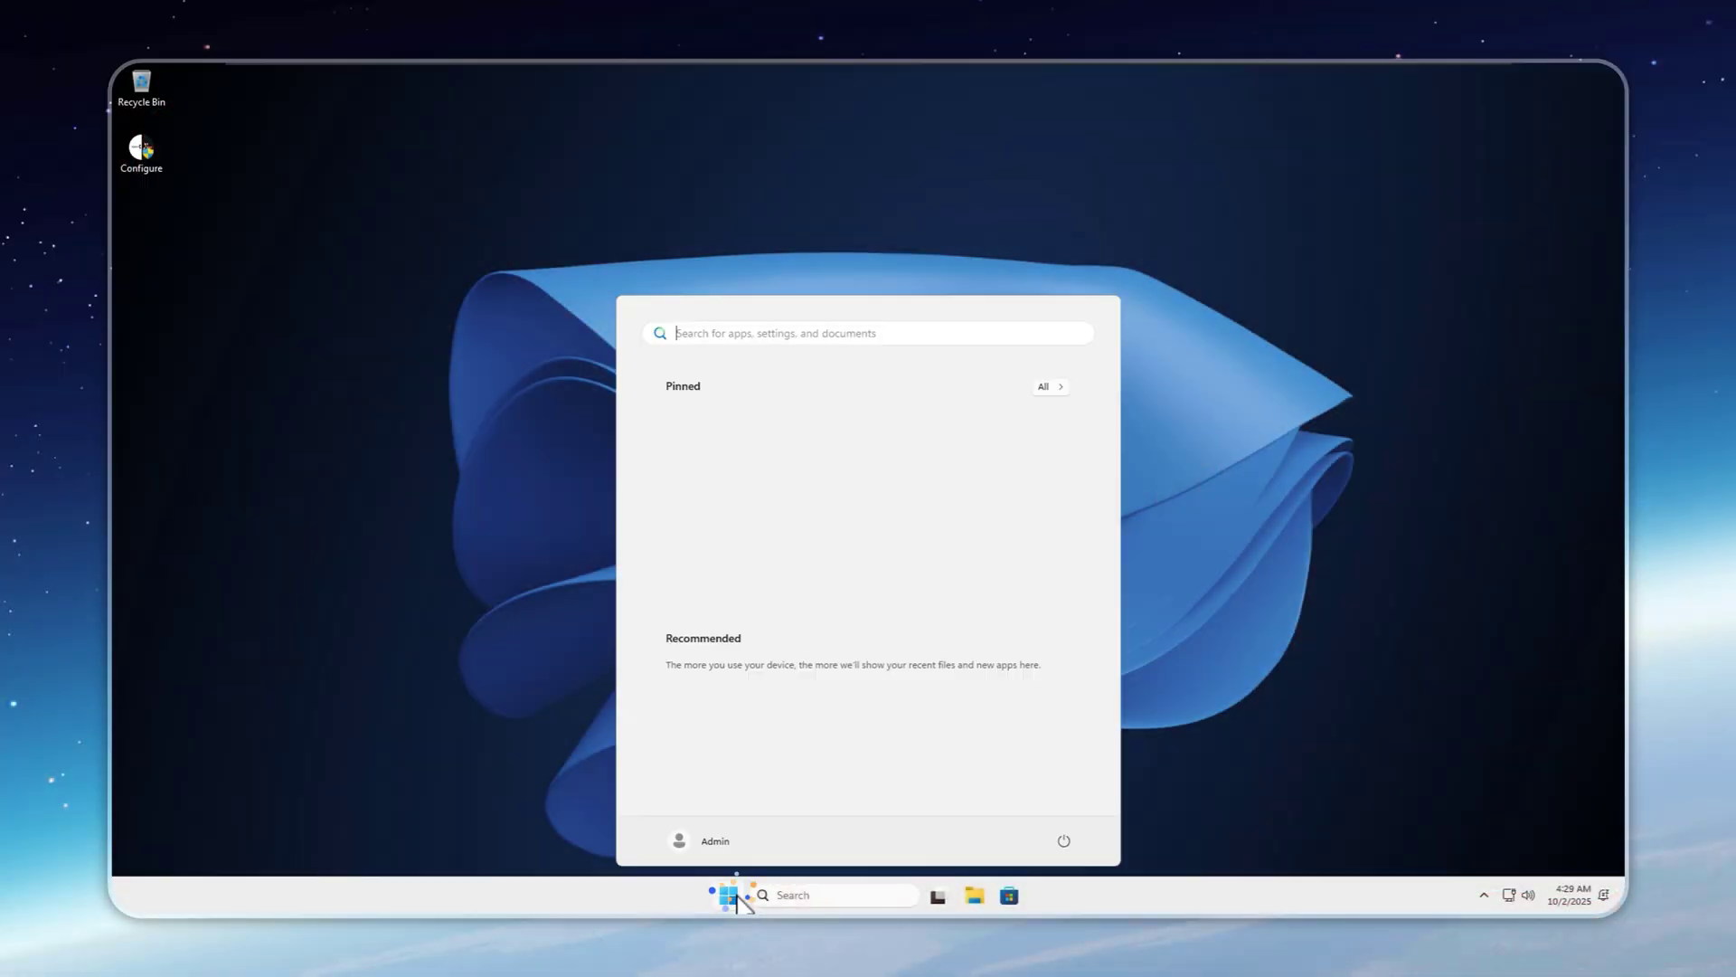
Open Windows Security's virus & threat protection settings, showing real-time protection off.
left_click(1051, 391)
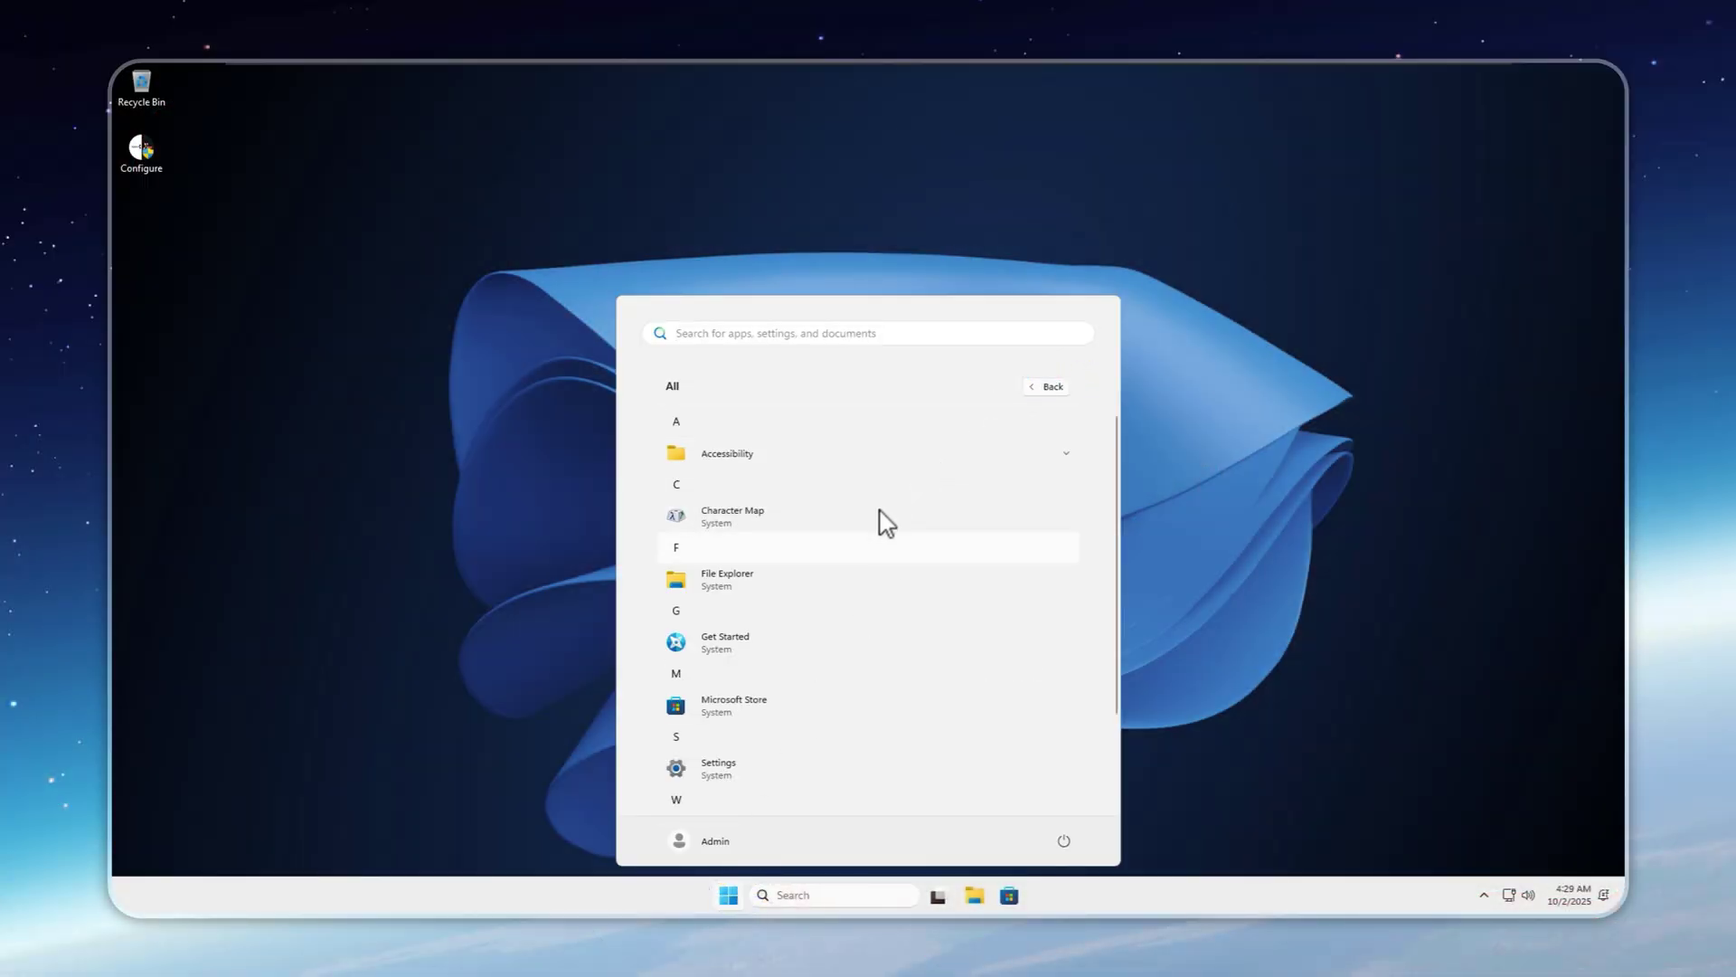
scroll(796, 615, "down", 2)
left_click(763, 661)
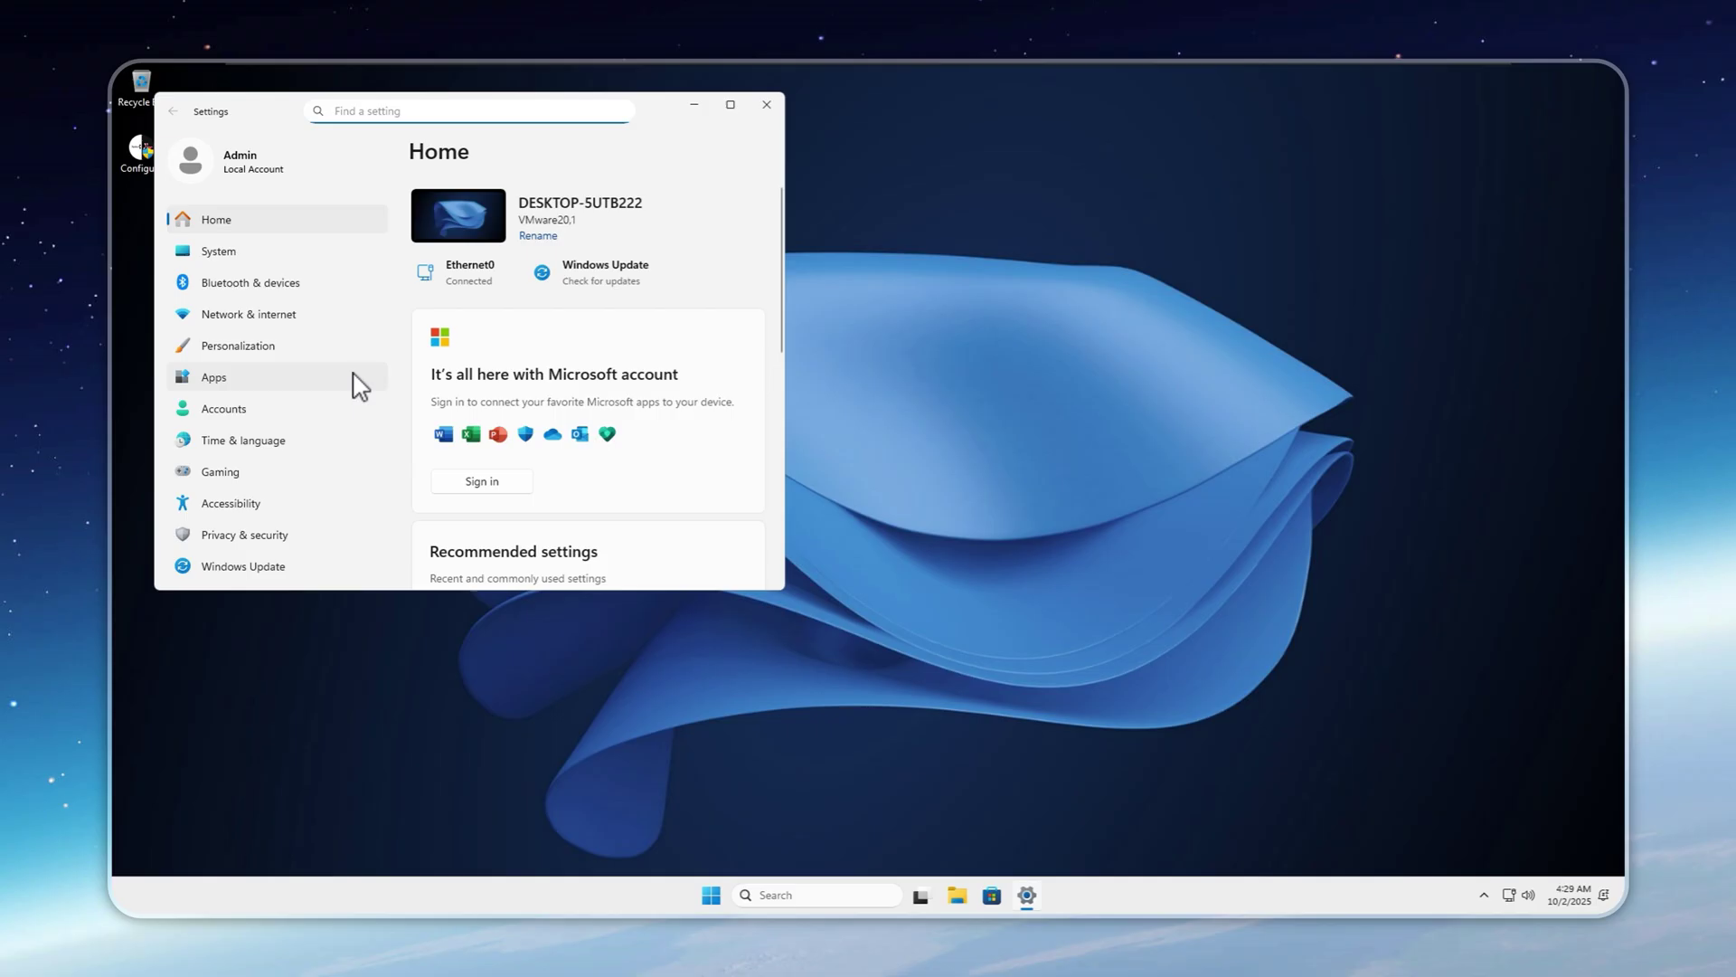
left_click(282, 540)
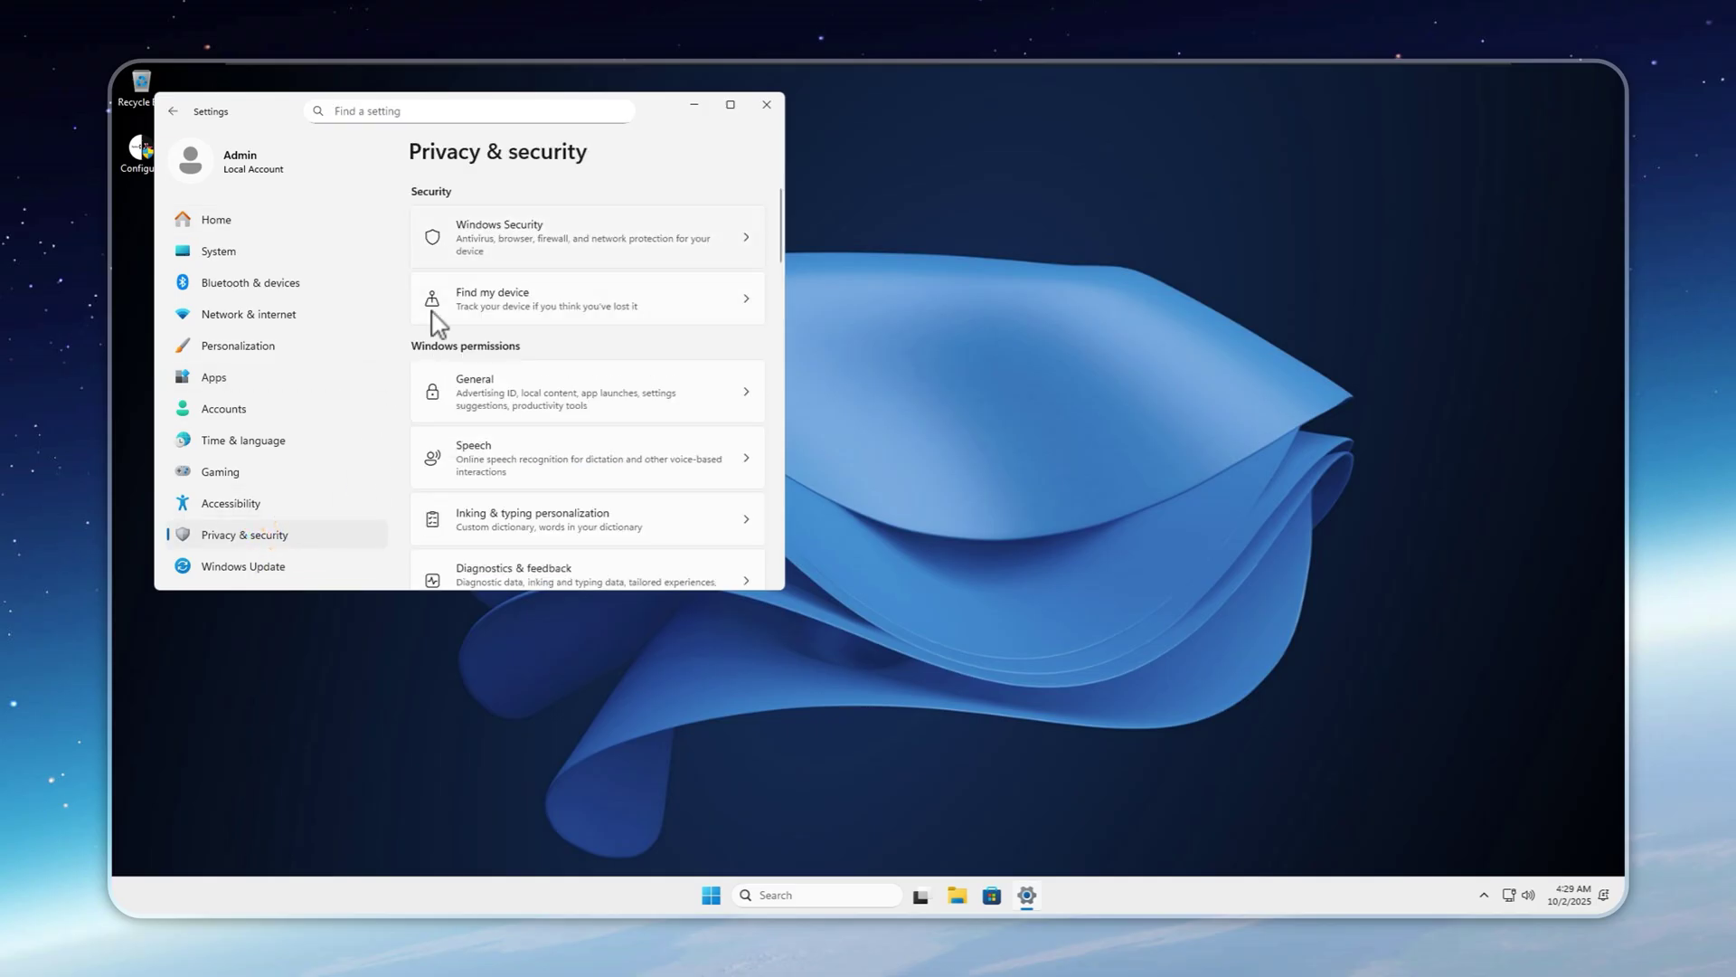
left_click(484, 240)
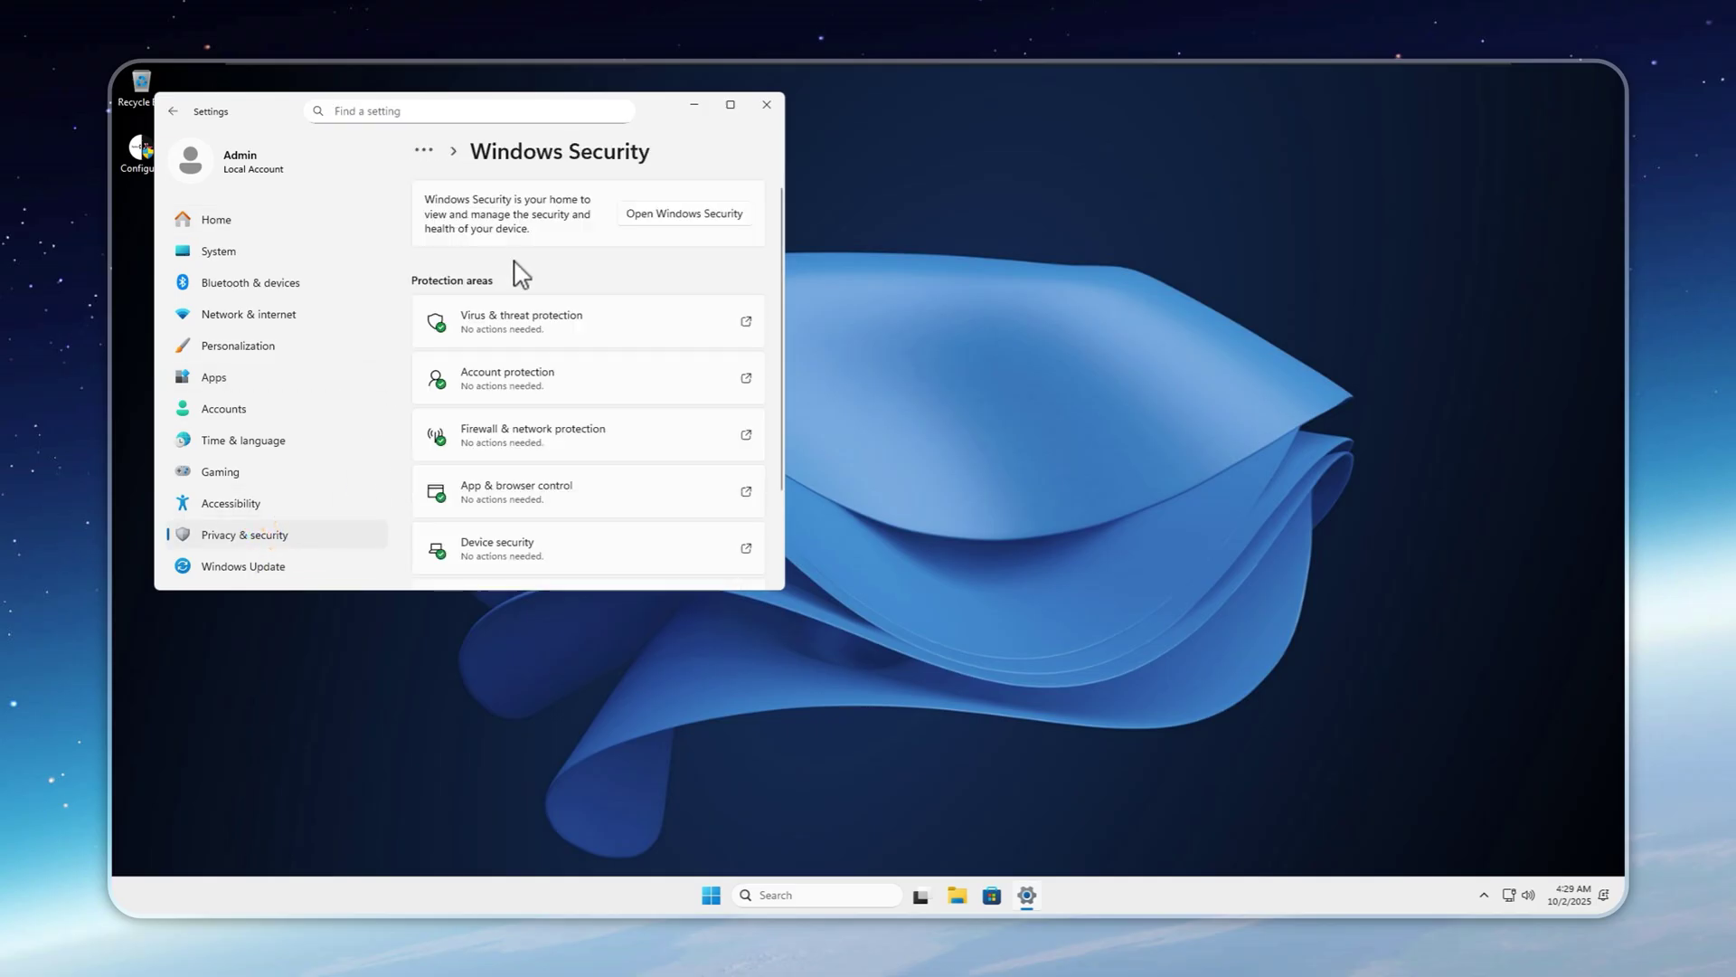
left_click(666, 220)
left_click(312, 321)
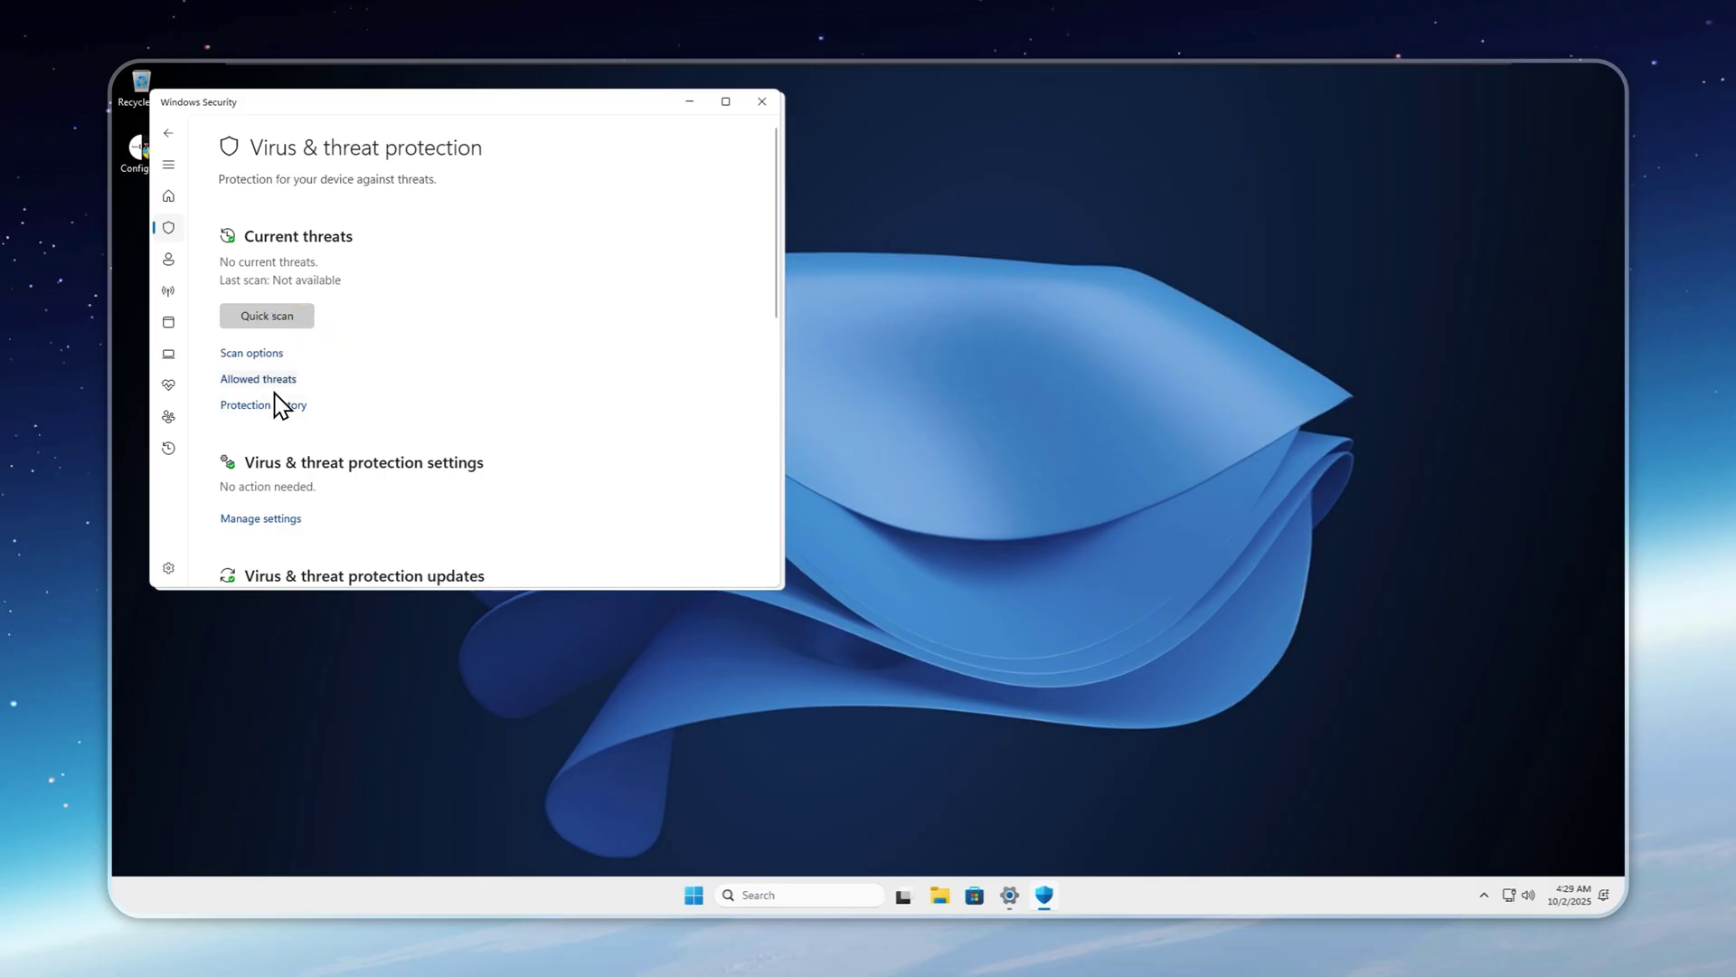
left_click(261, 518)
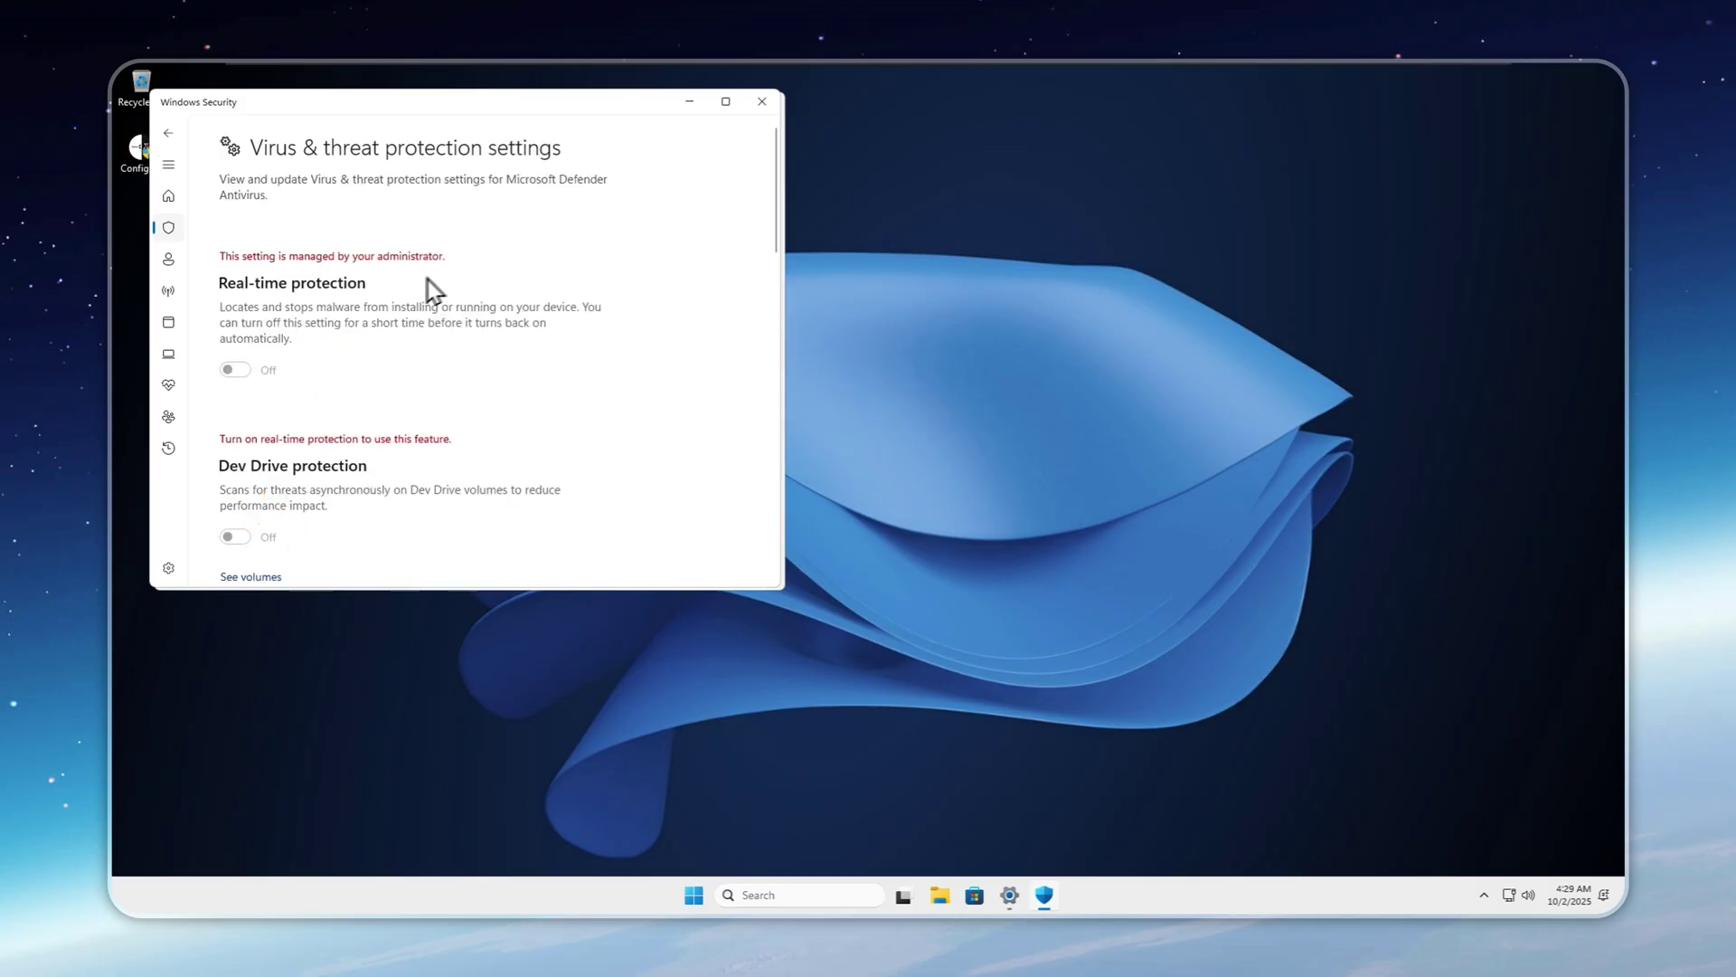
Minimize Settings and launch the Configure tool from the desktop.
left_click_drag(533, 118, 970, 234)
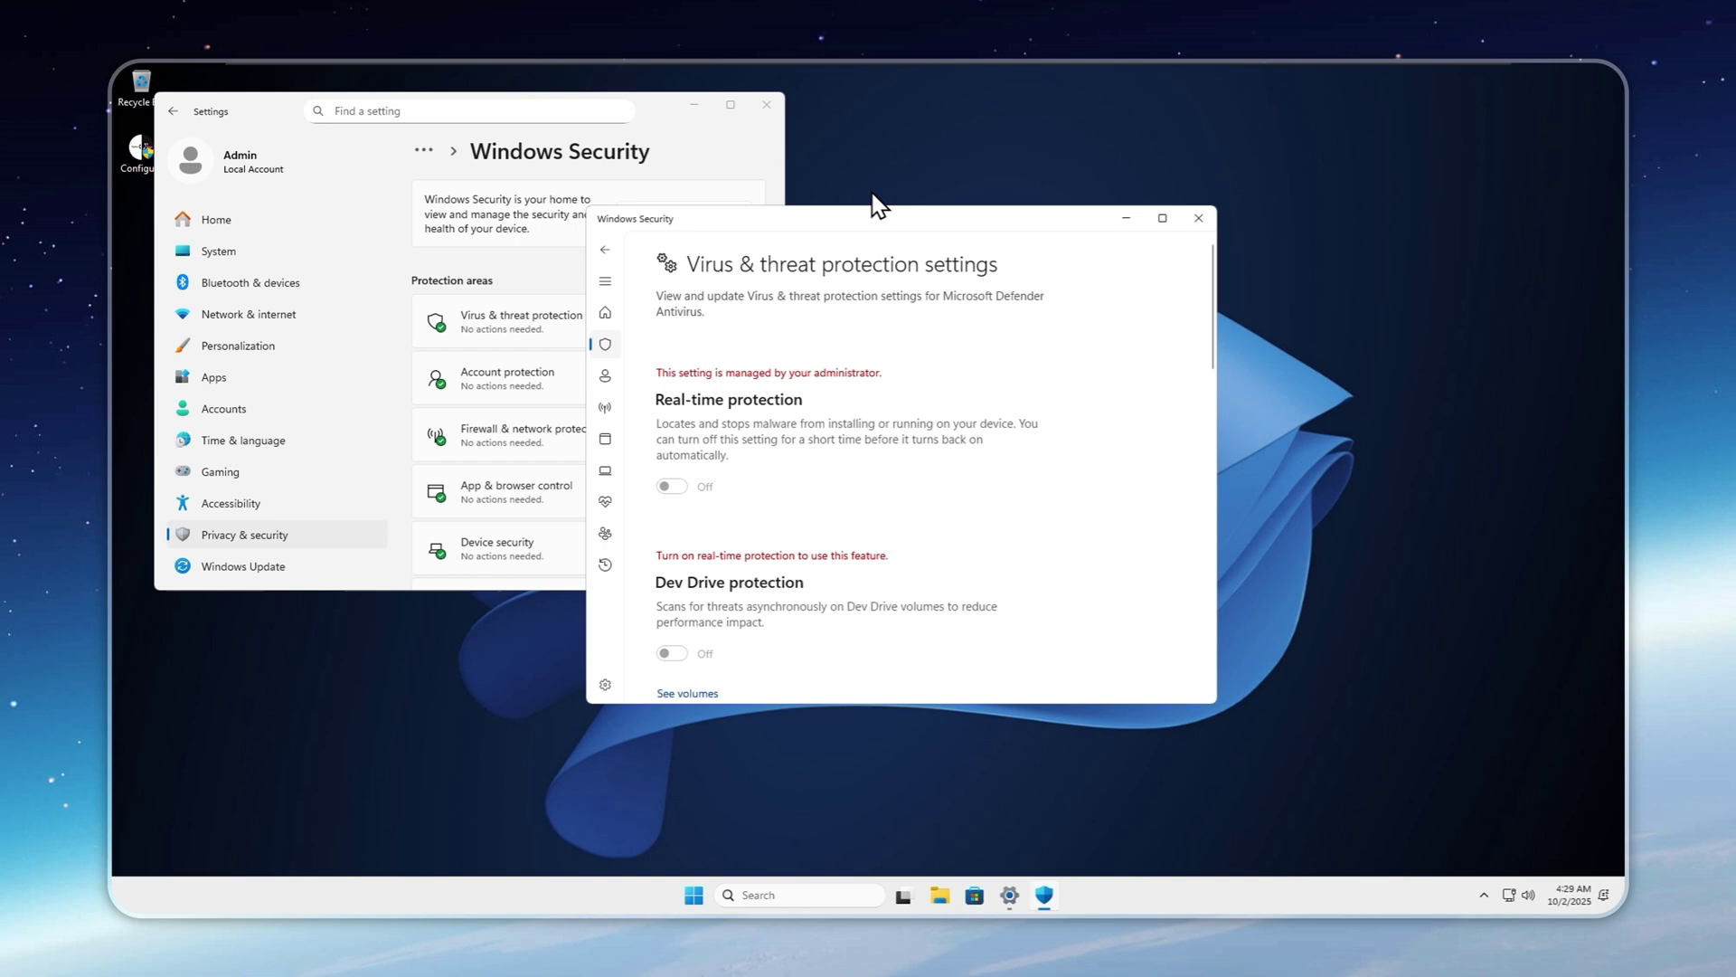
left_click(693, 106)
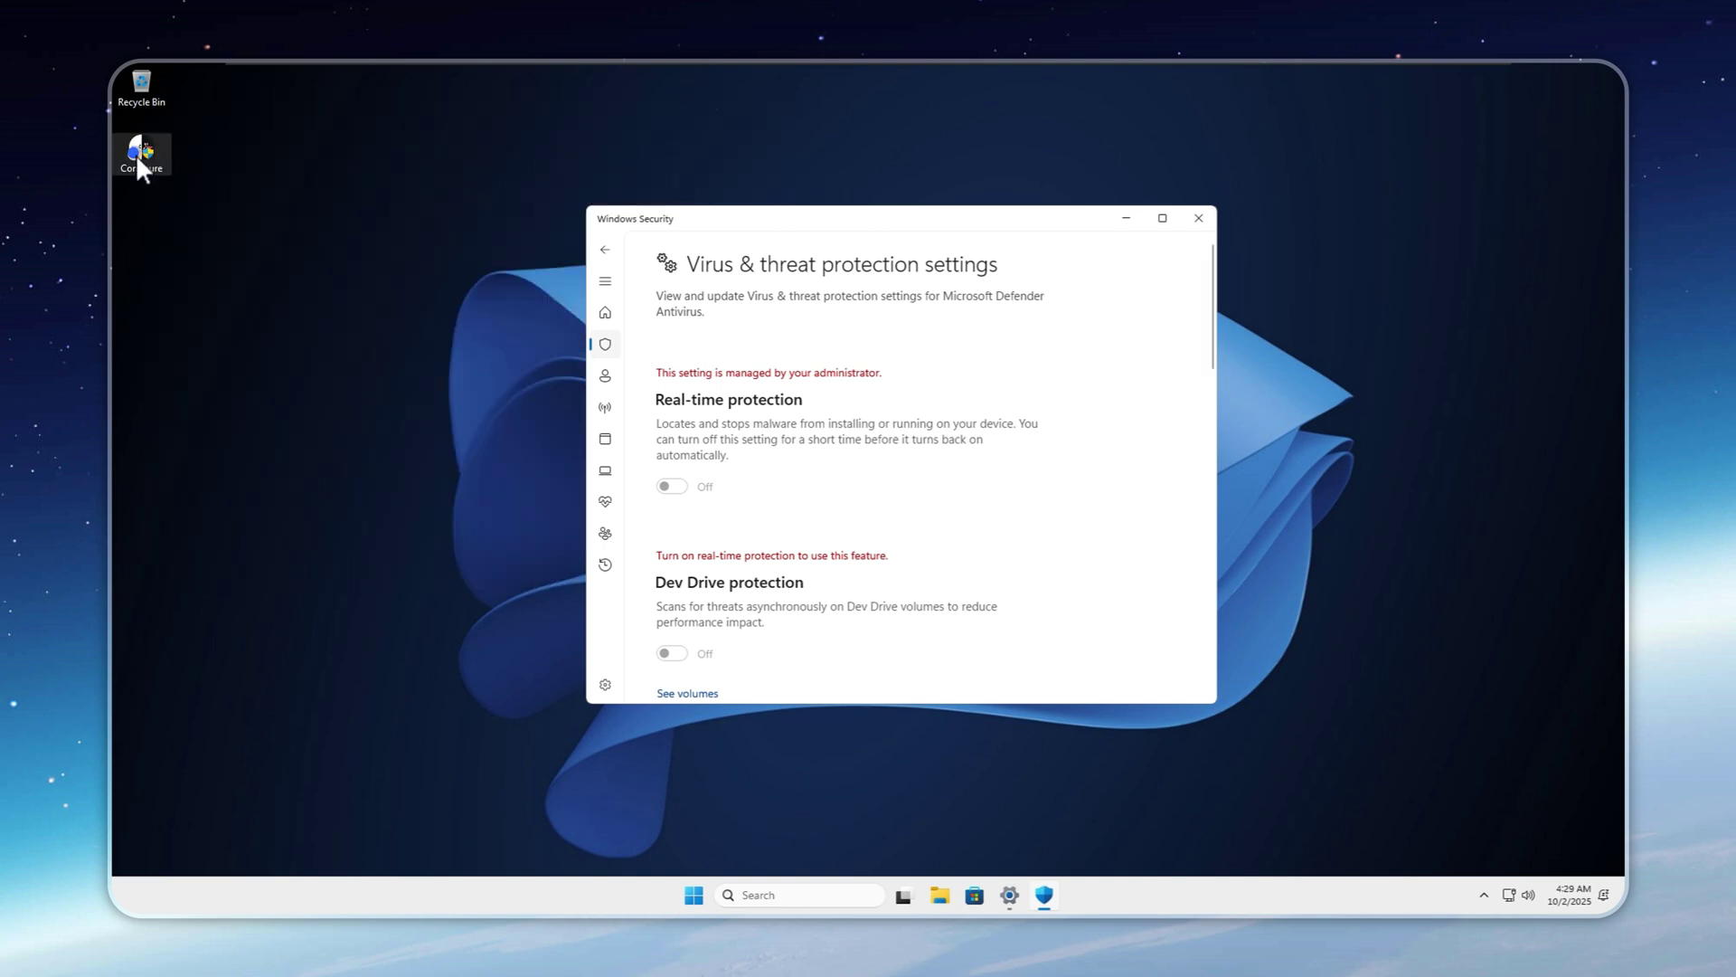
double_click(137, 155)
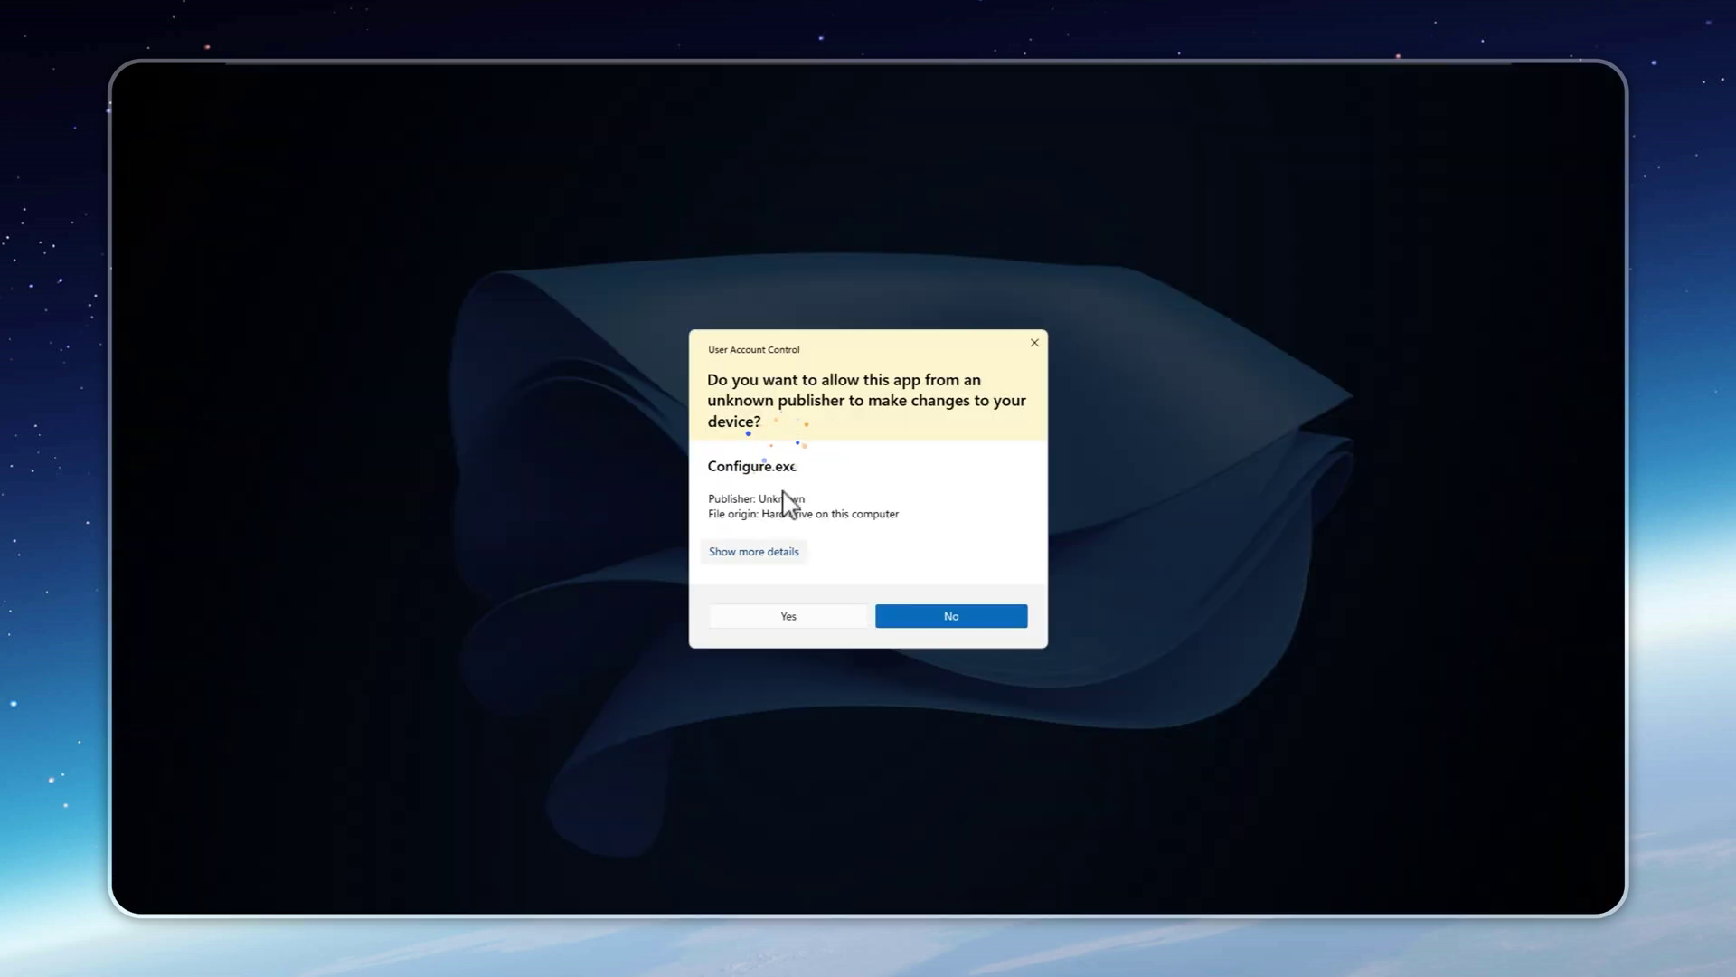
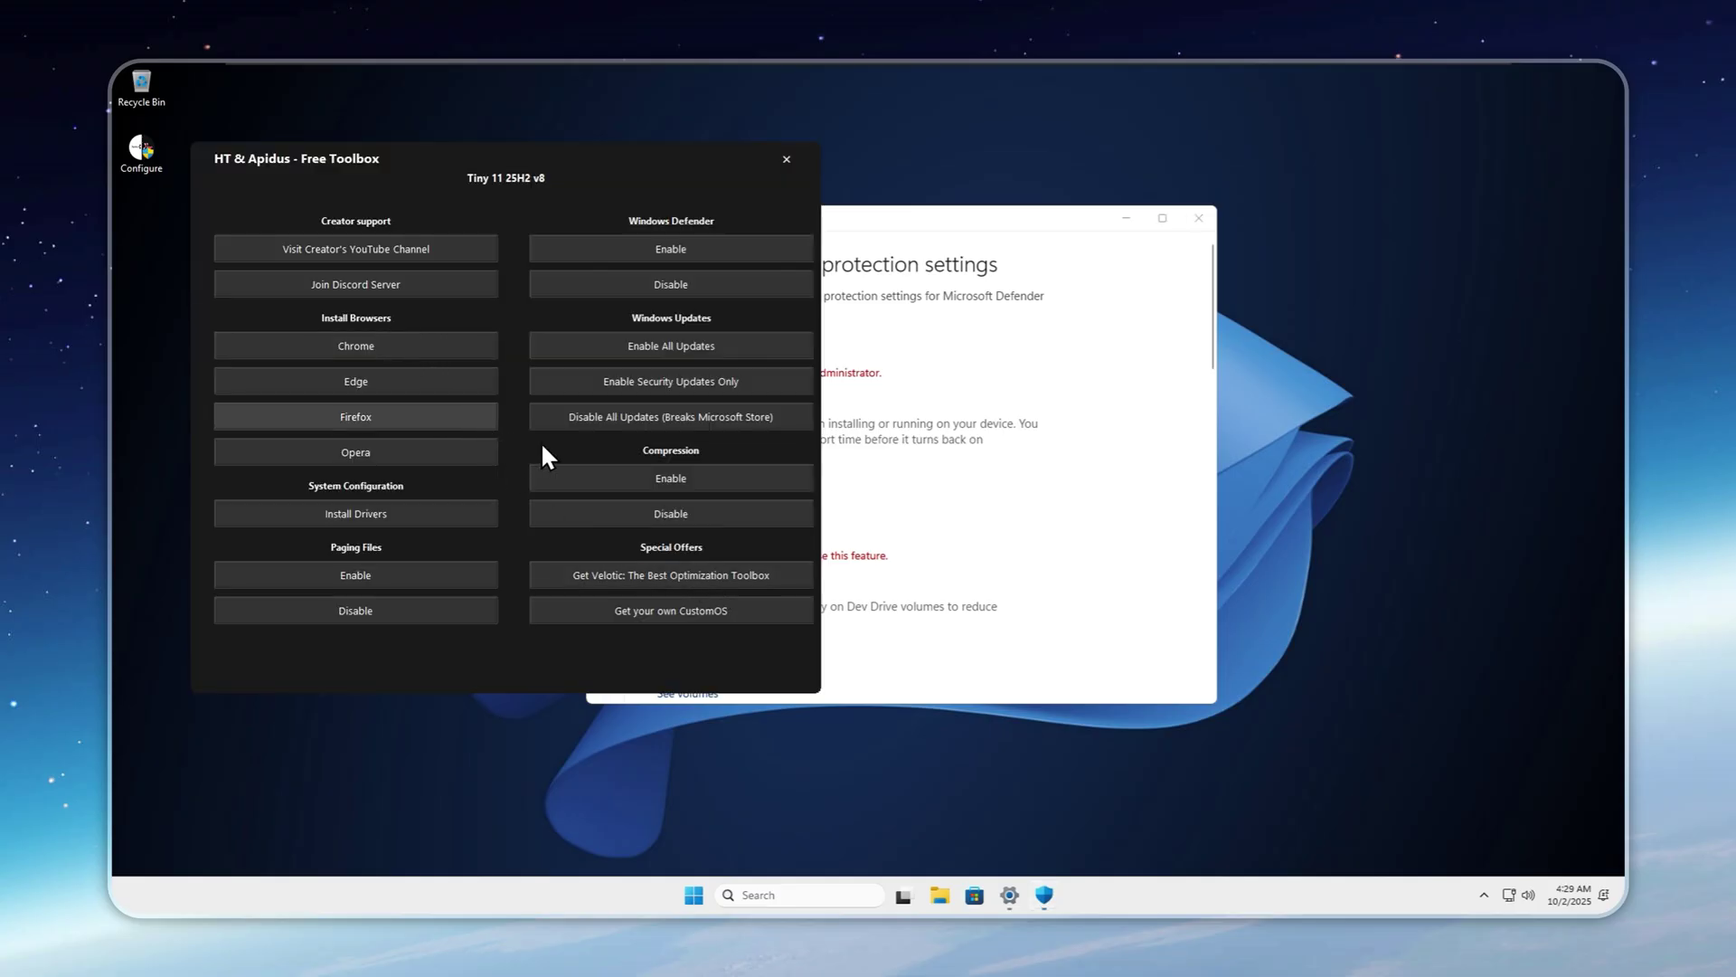
Re-enable Windows Defender from the toolbox and dismiss the confirmation.
left_click(670, 242)
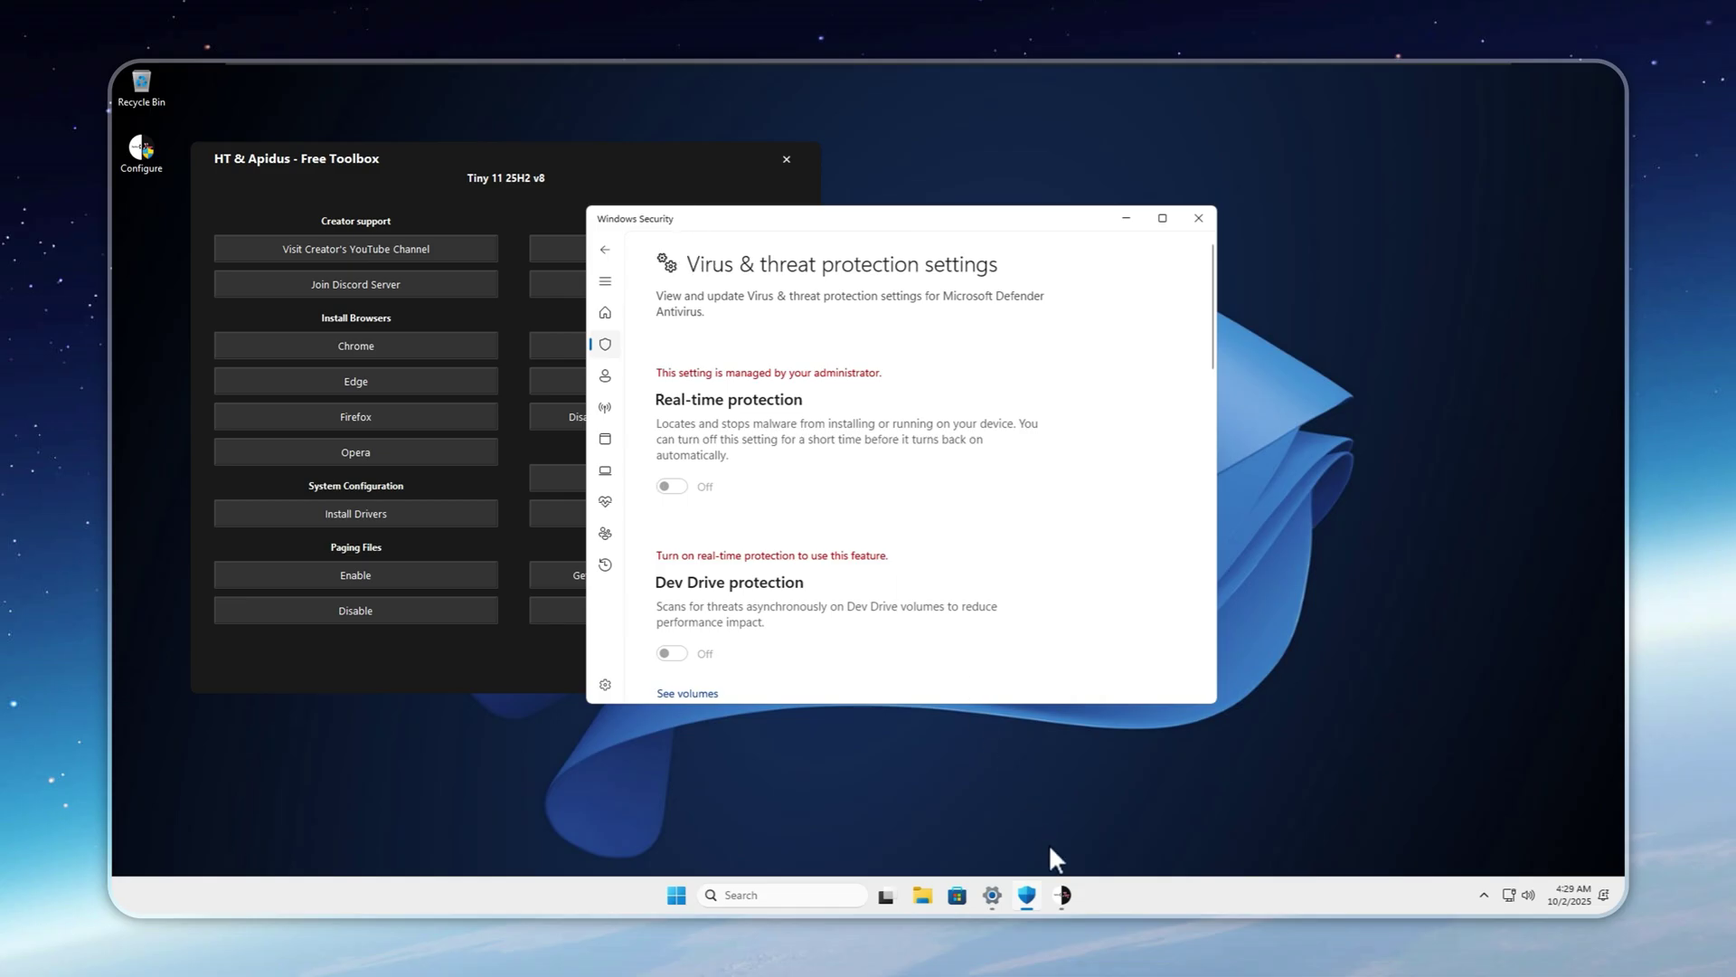
left_click(873, 532)
left_click(605, 250)
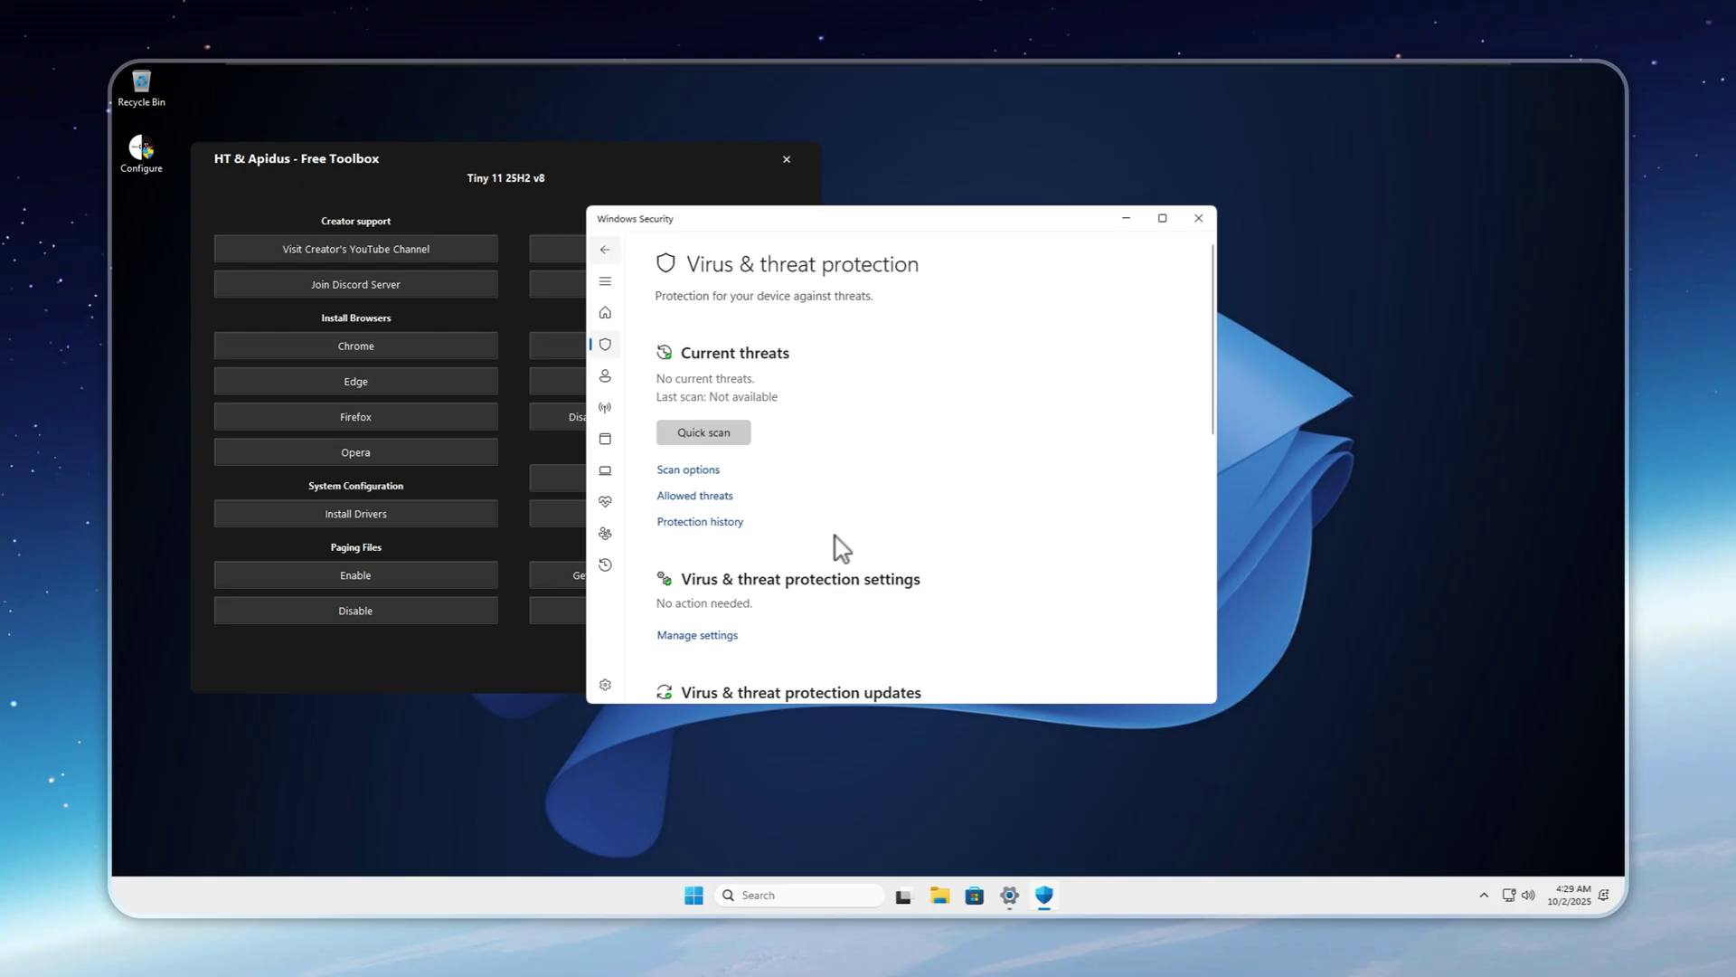
Switch Real-time protection On in Windows Security, approving the administrator prompt.
left_click(730, 633)
left_click(672, 479)
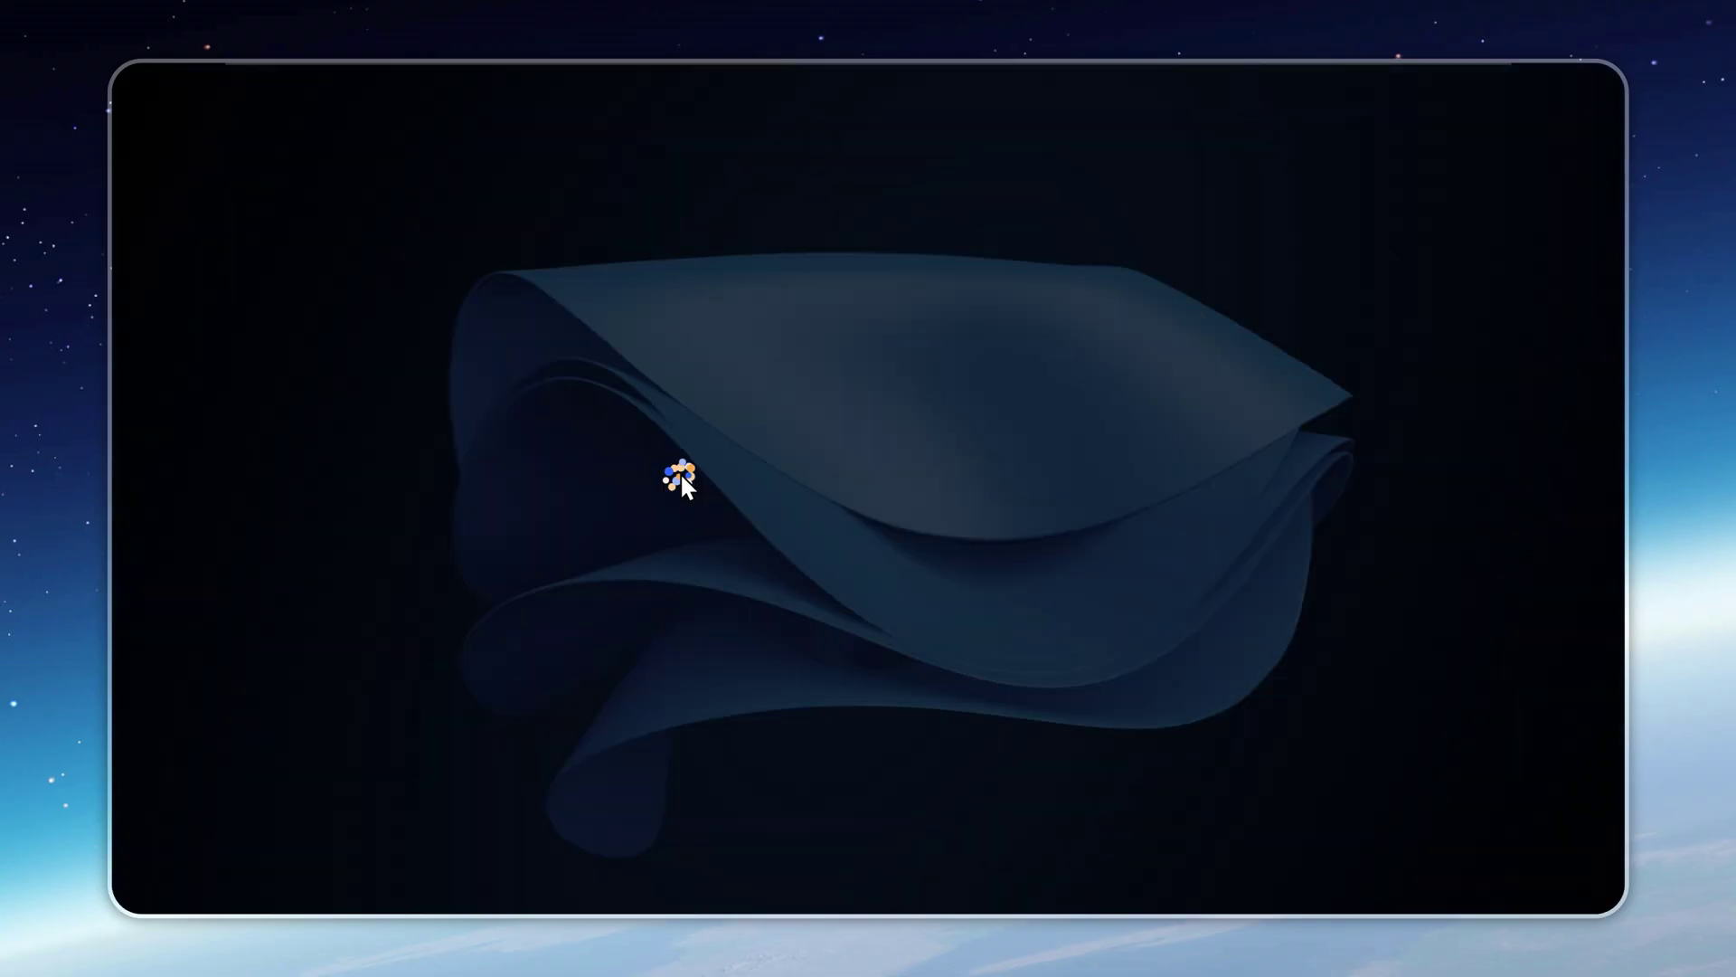
left_click(811, 602)
scroll(841, 543, "down", 8)
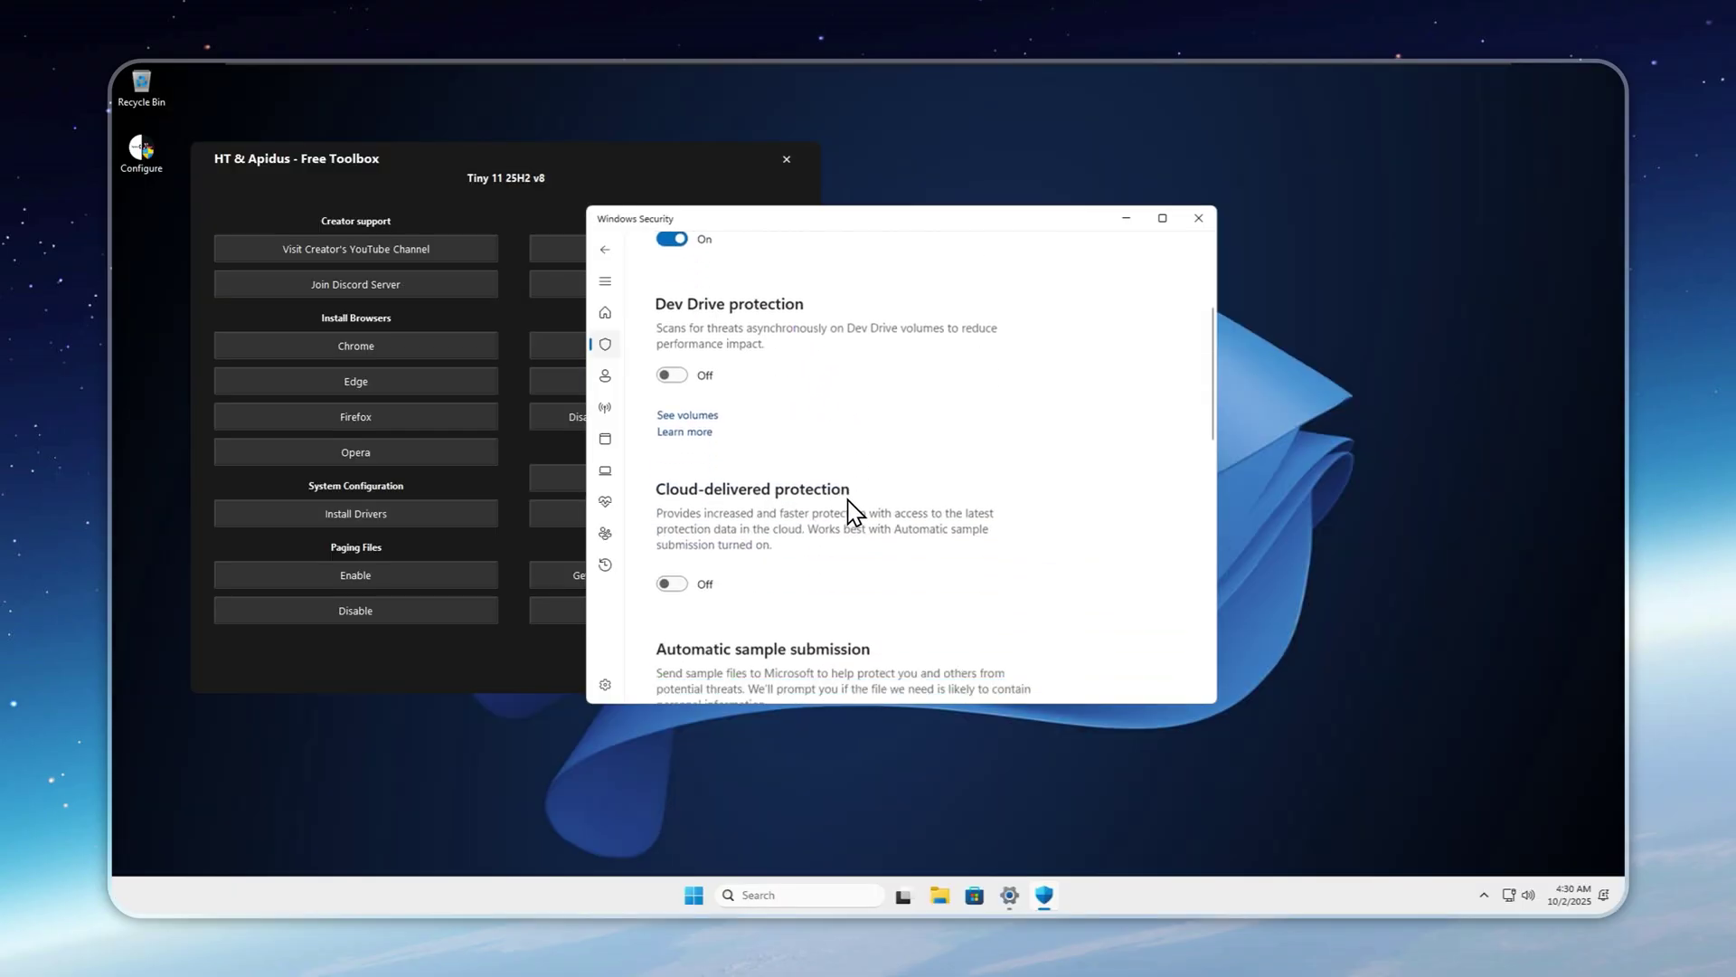
scroll(872, 547, "up", 8)
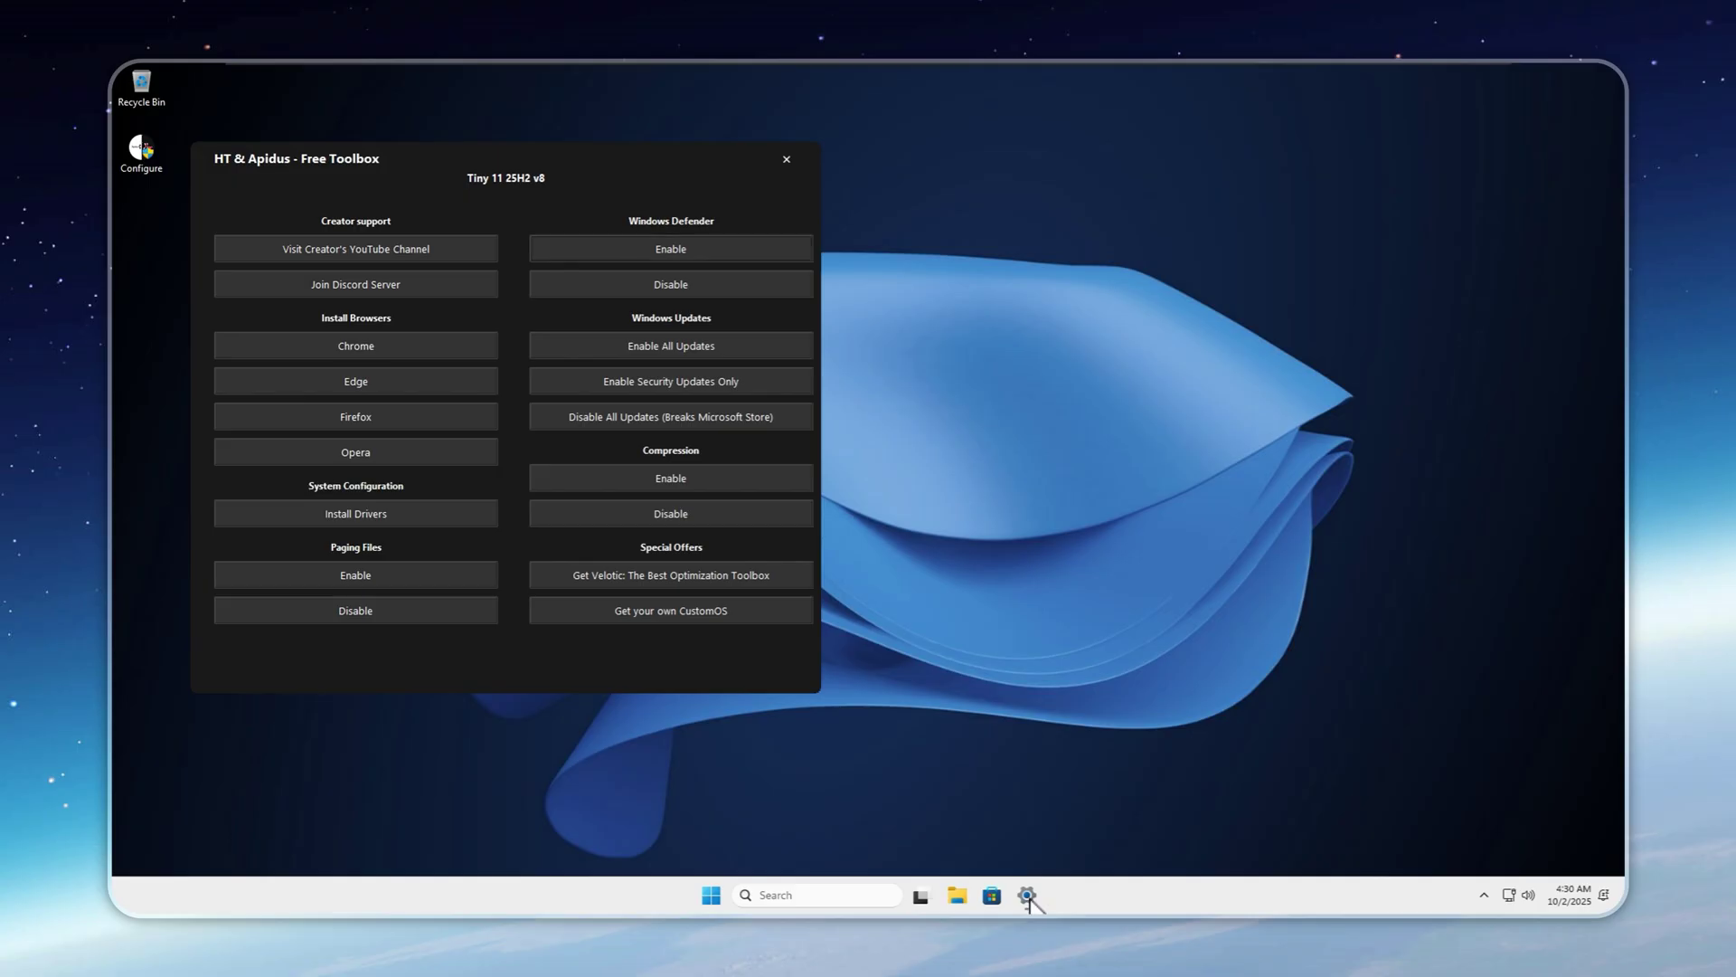
Show Settings' Windows Update page and move the window to the right.
left_click(1026, 895)
left_click(331, 566)
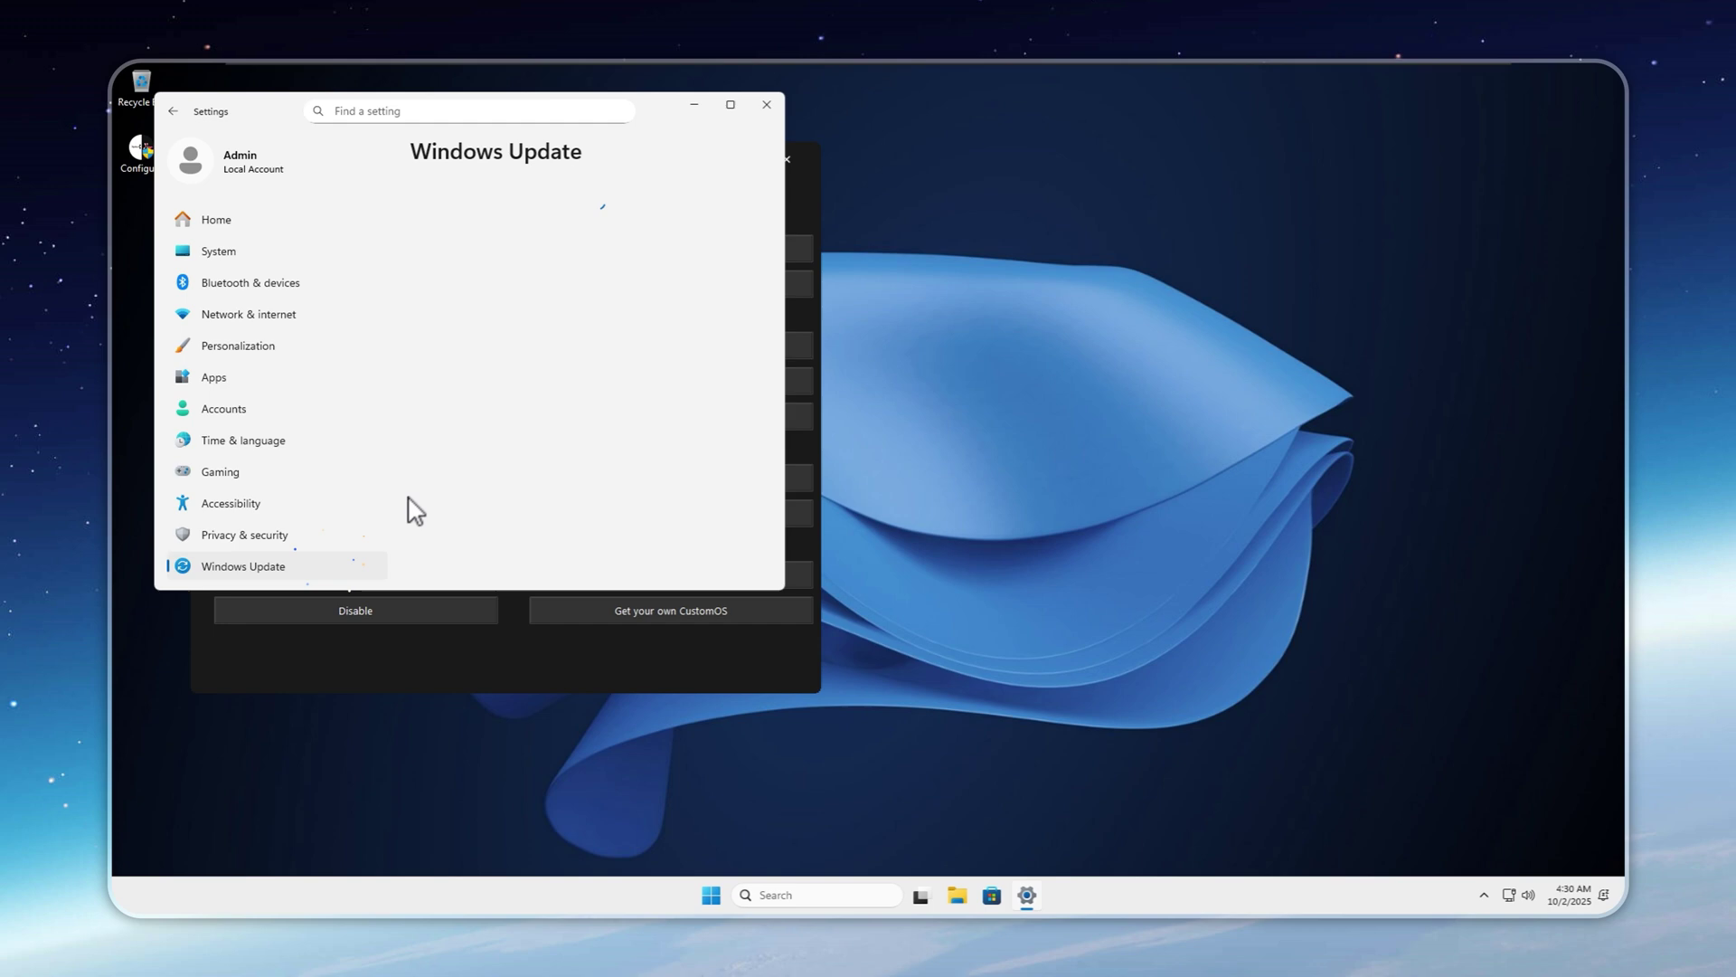
left_click_drag(658, 107, 1361, 278)
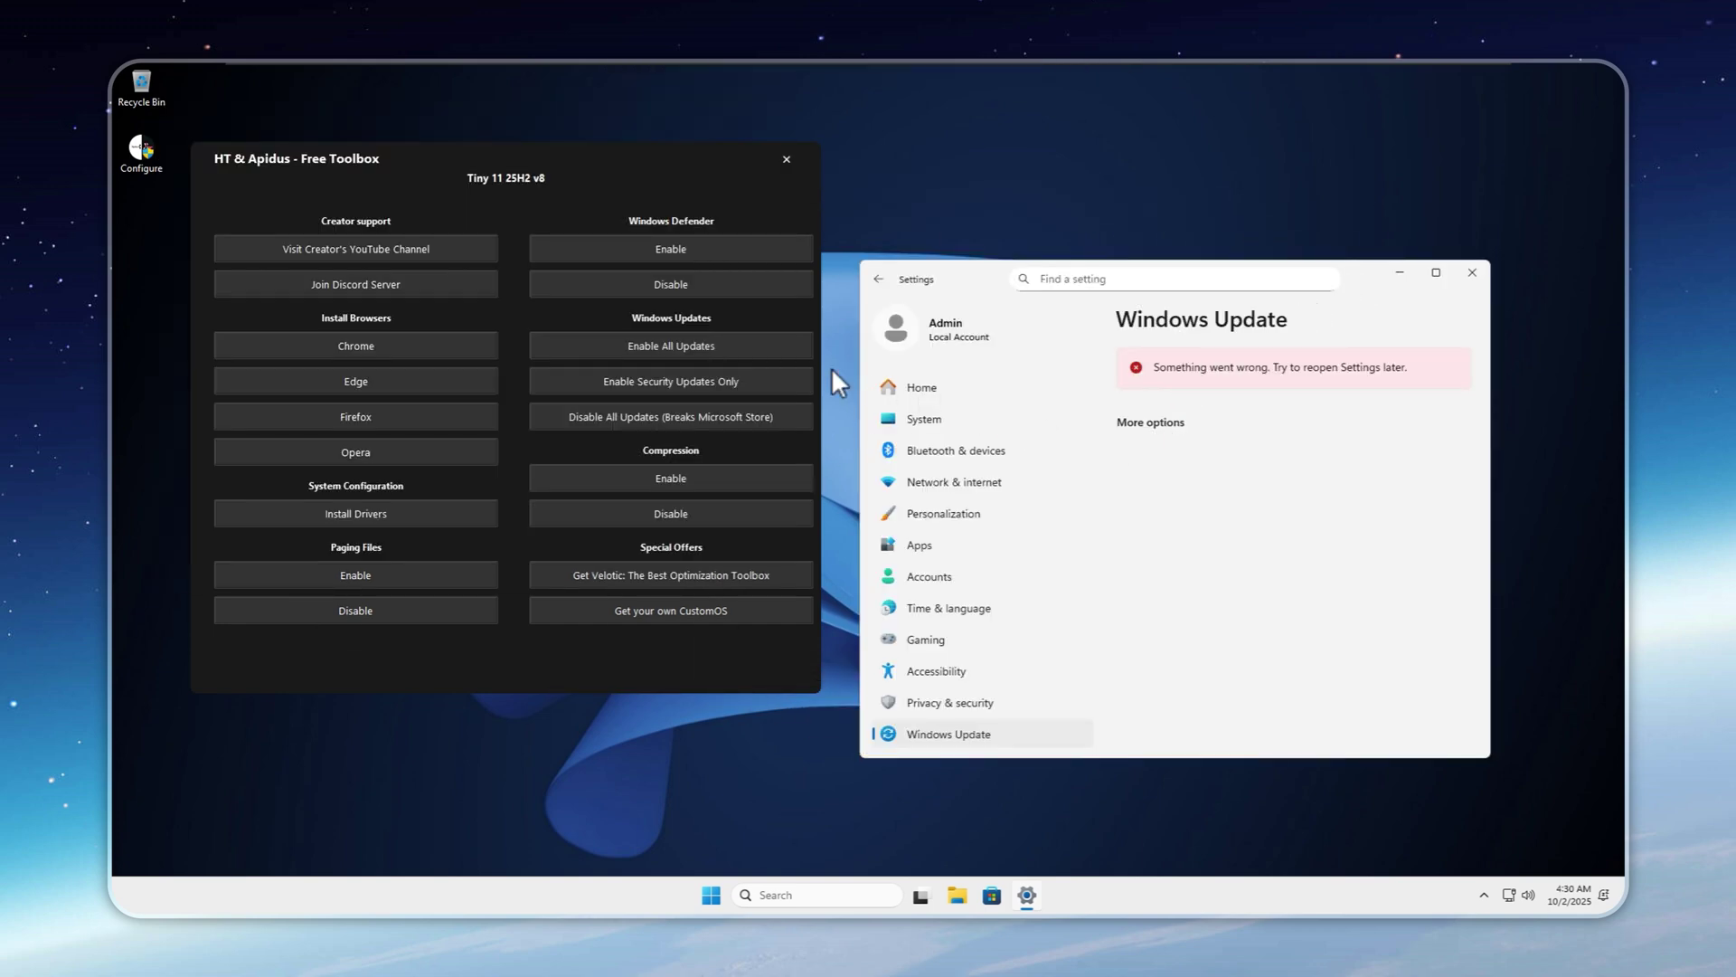
Enable all updates in the toolbox, then reopen Windows Update so it checks for updates.
left_click(662, 343)
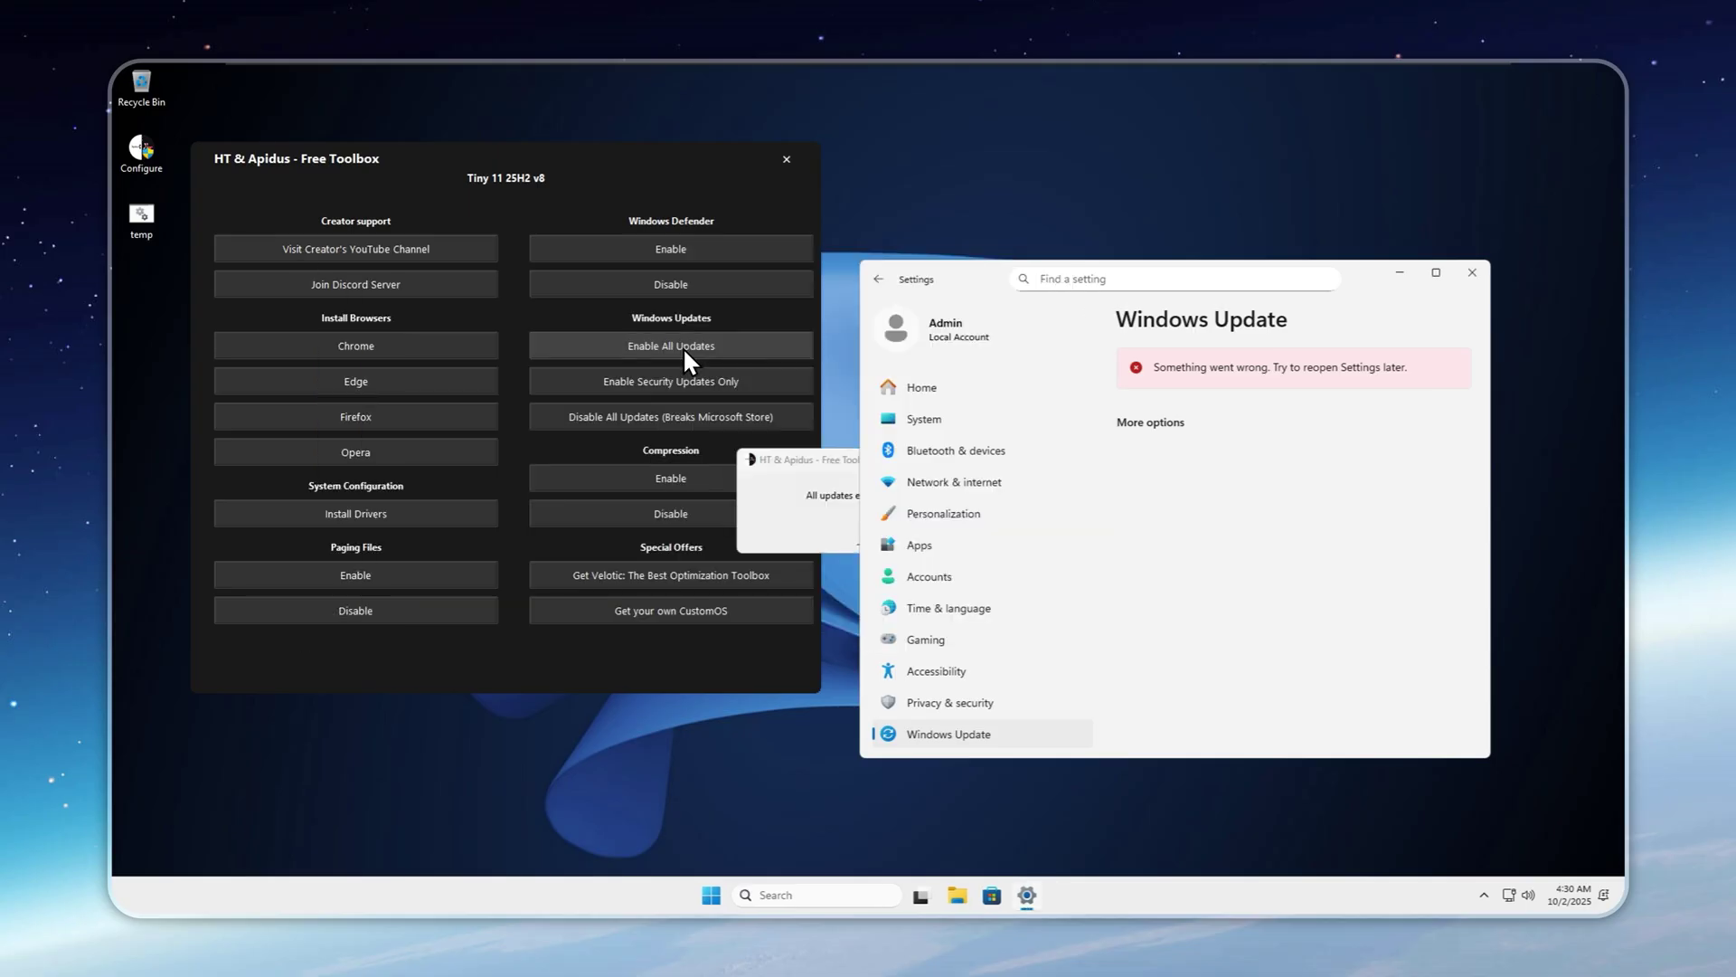
left_click(874, 531)
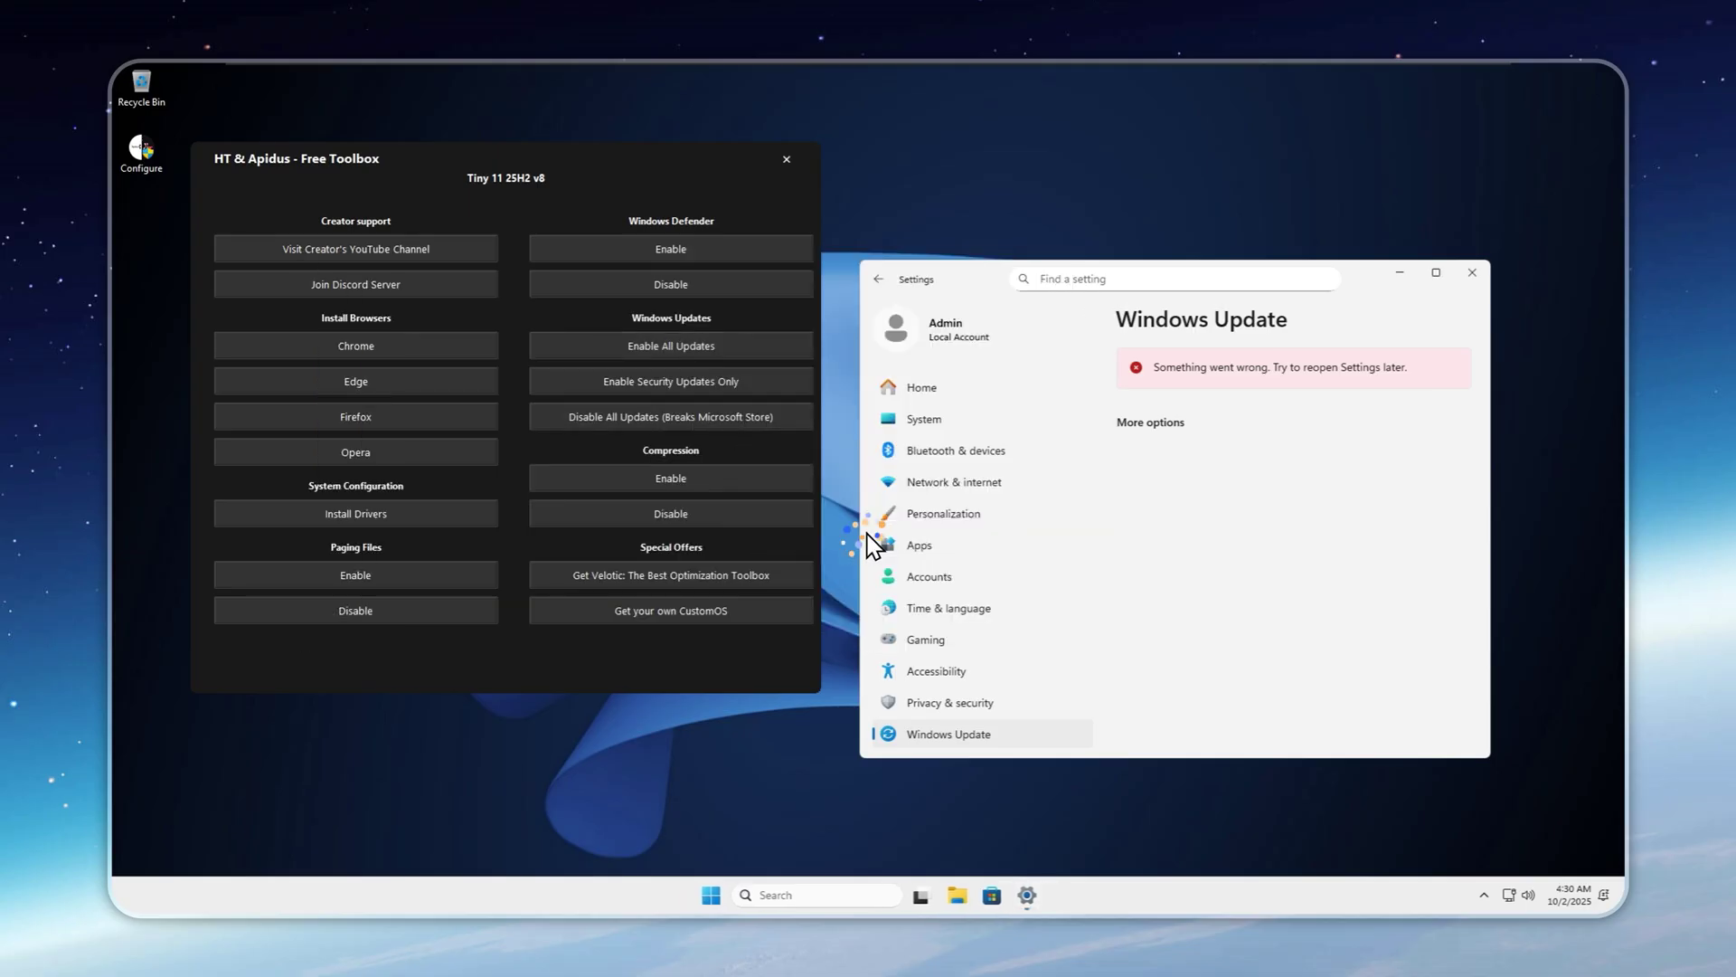
left_click(966, 706)
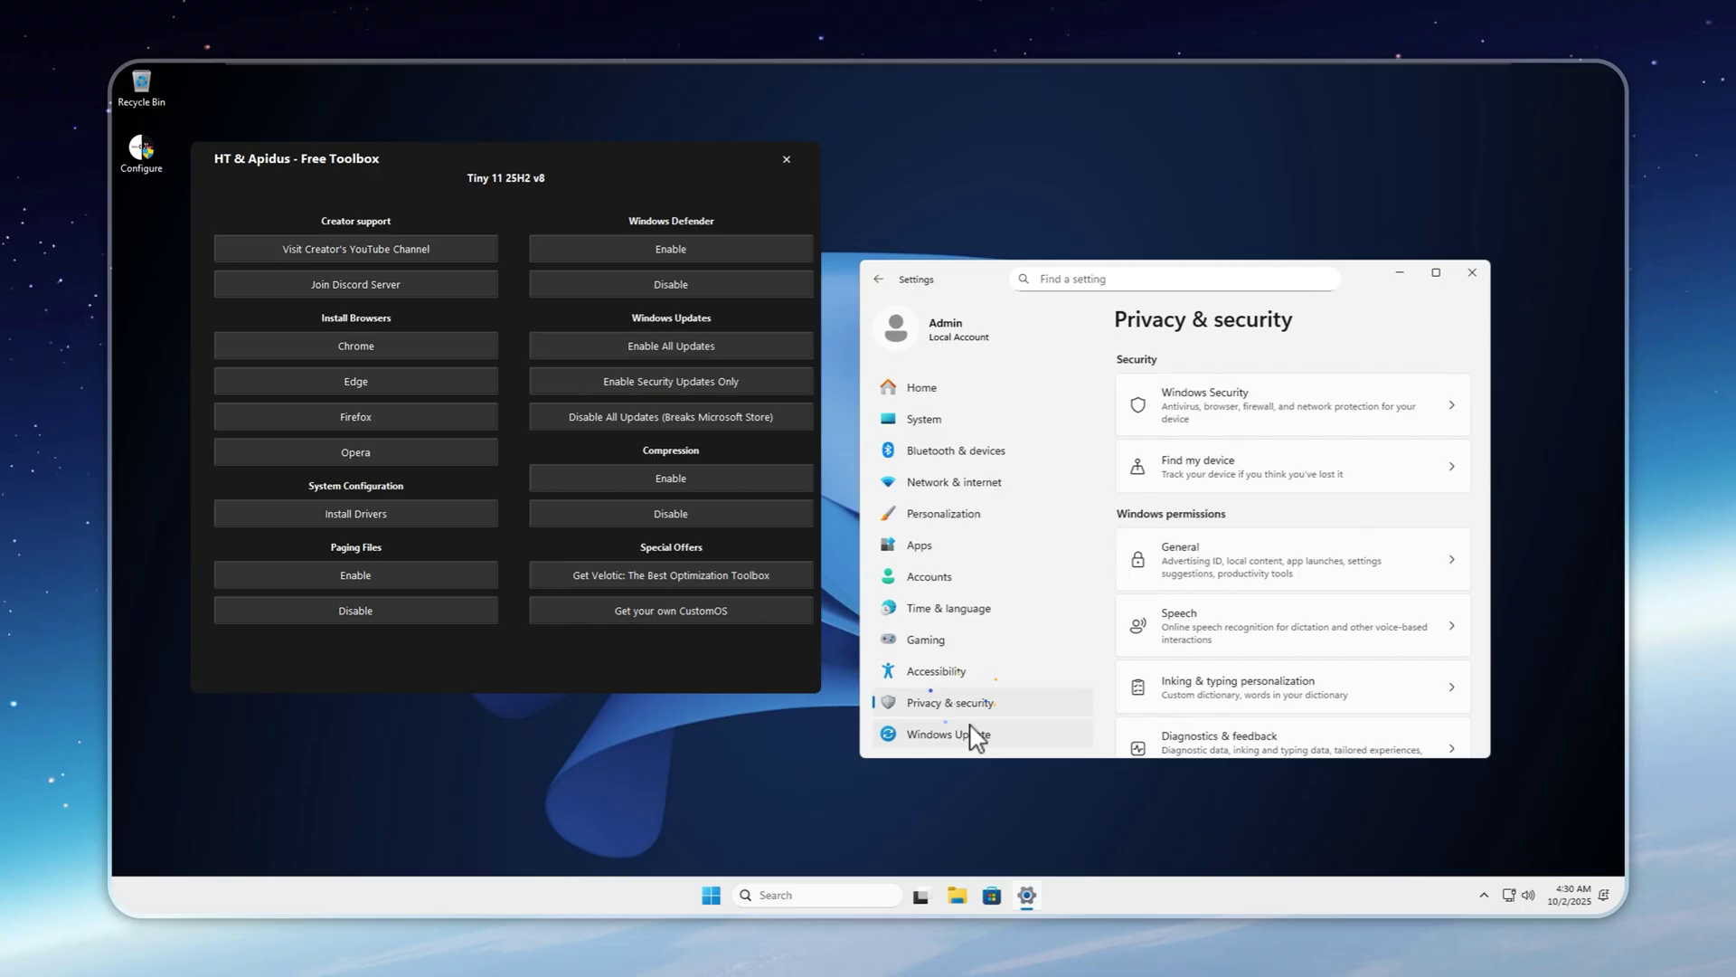
left_click(975, 733)
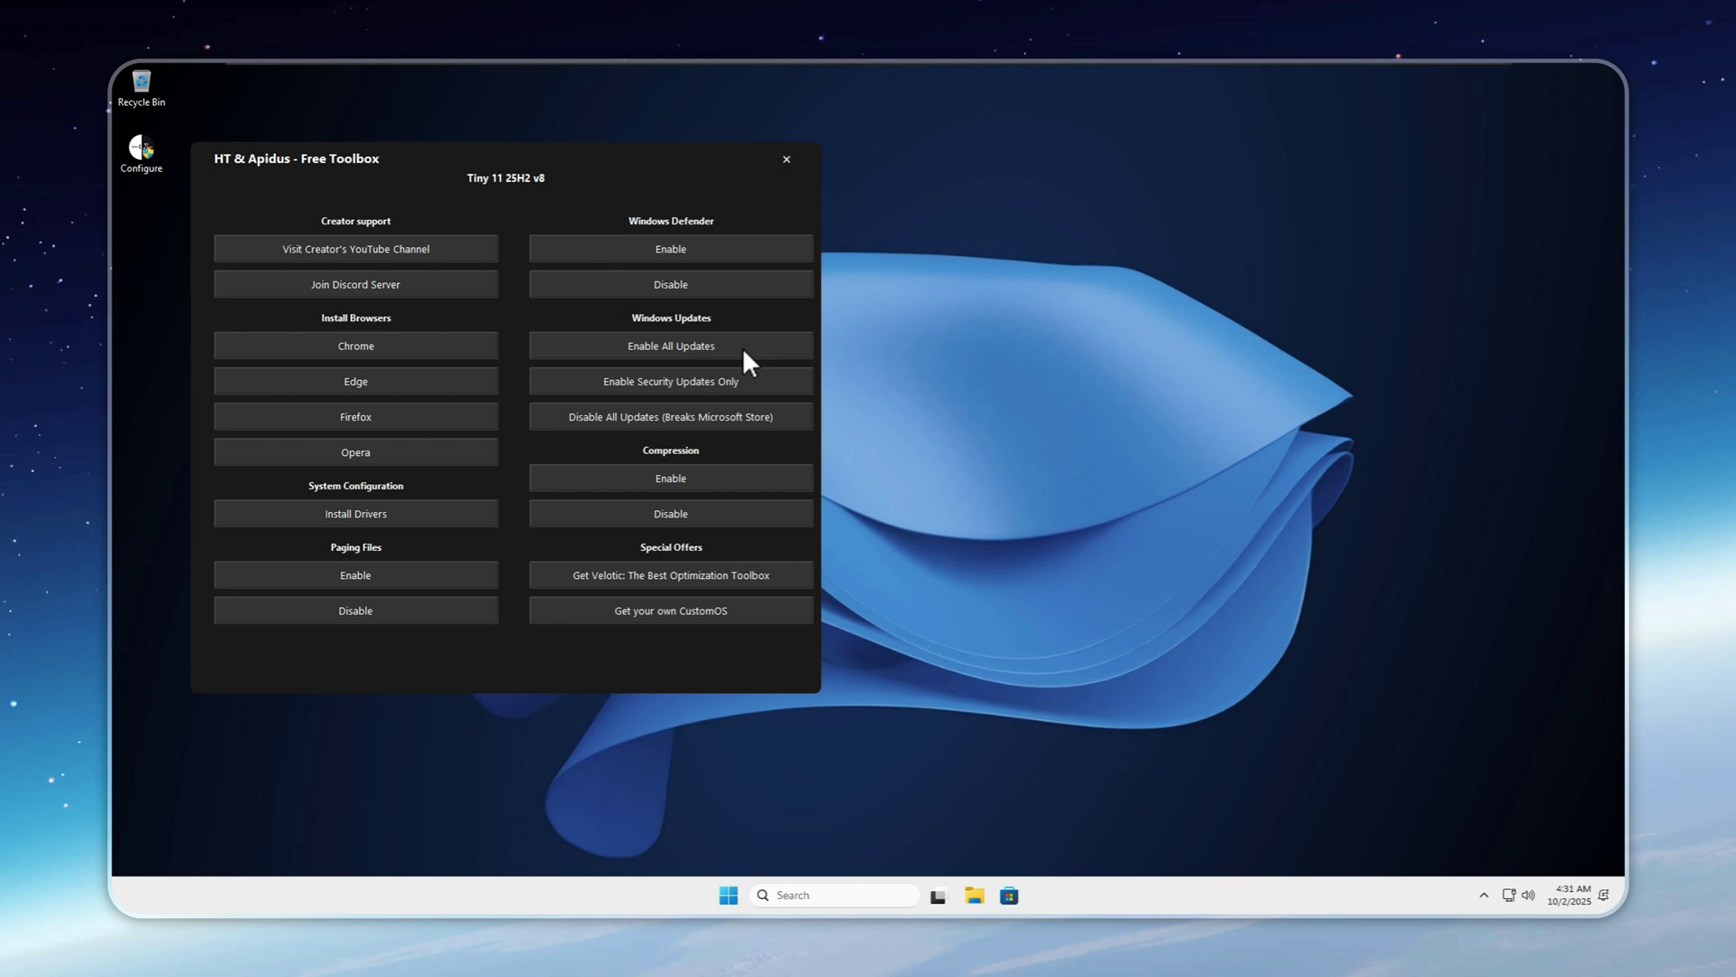
Search Microsoft Store for 'notepad' and install Windows Notepad.
left_click(1010, 896)
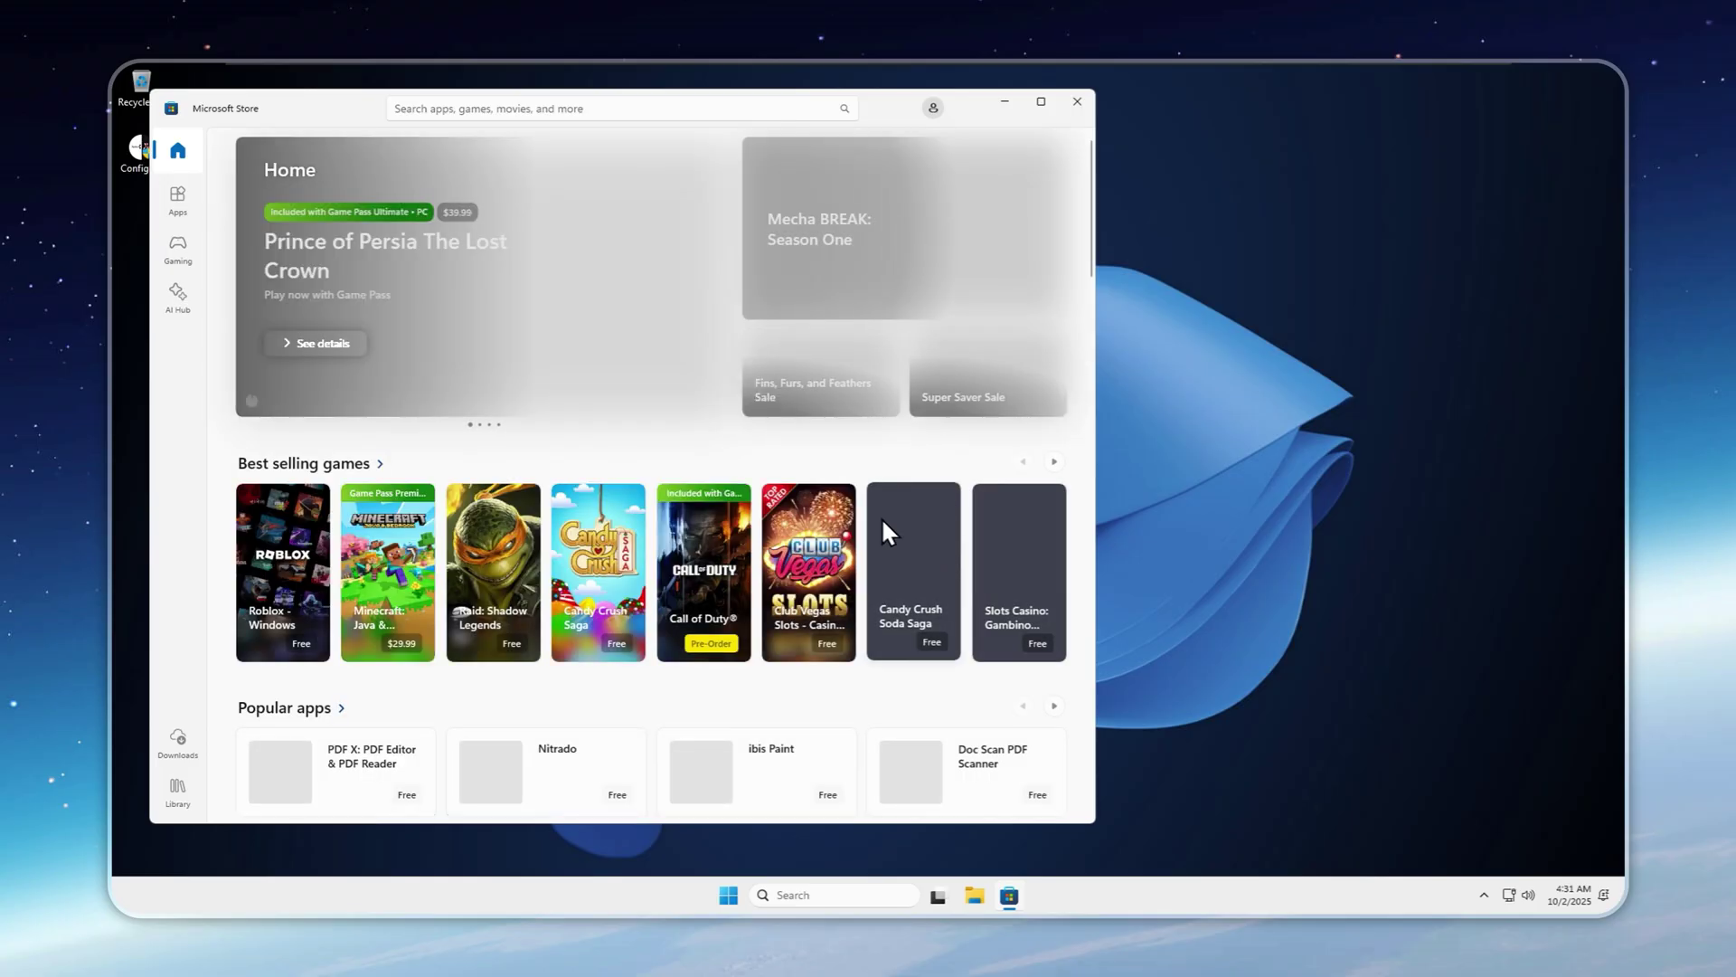
left_click(561, 108)
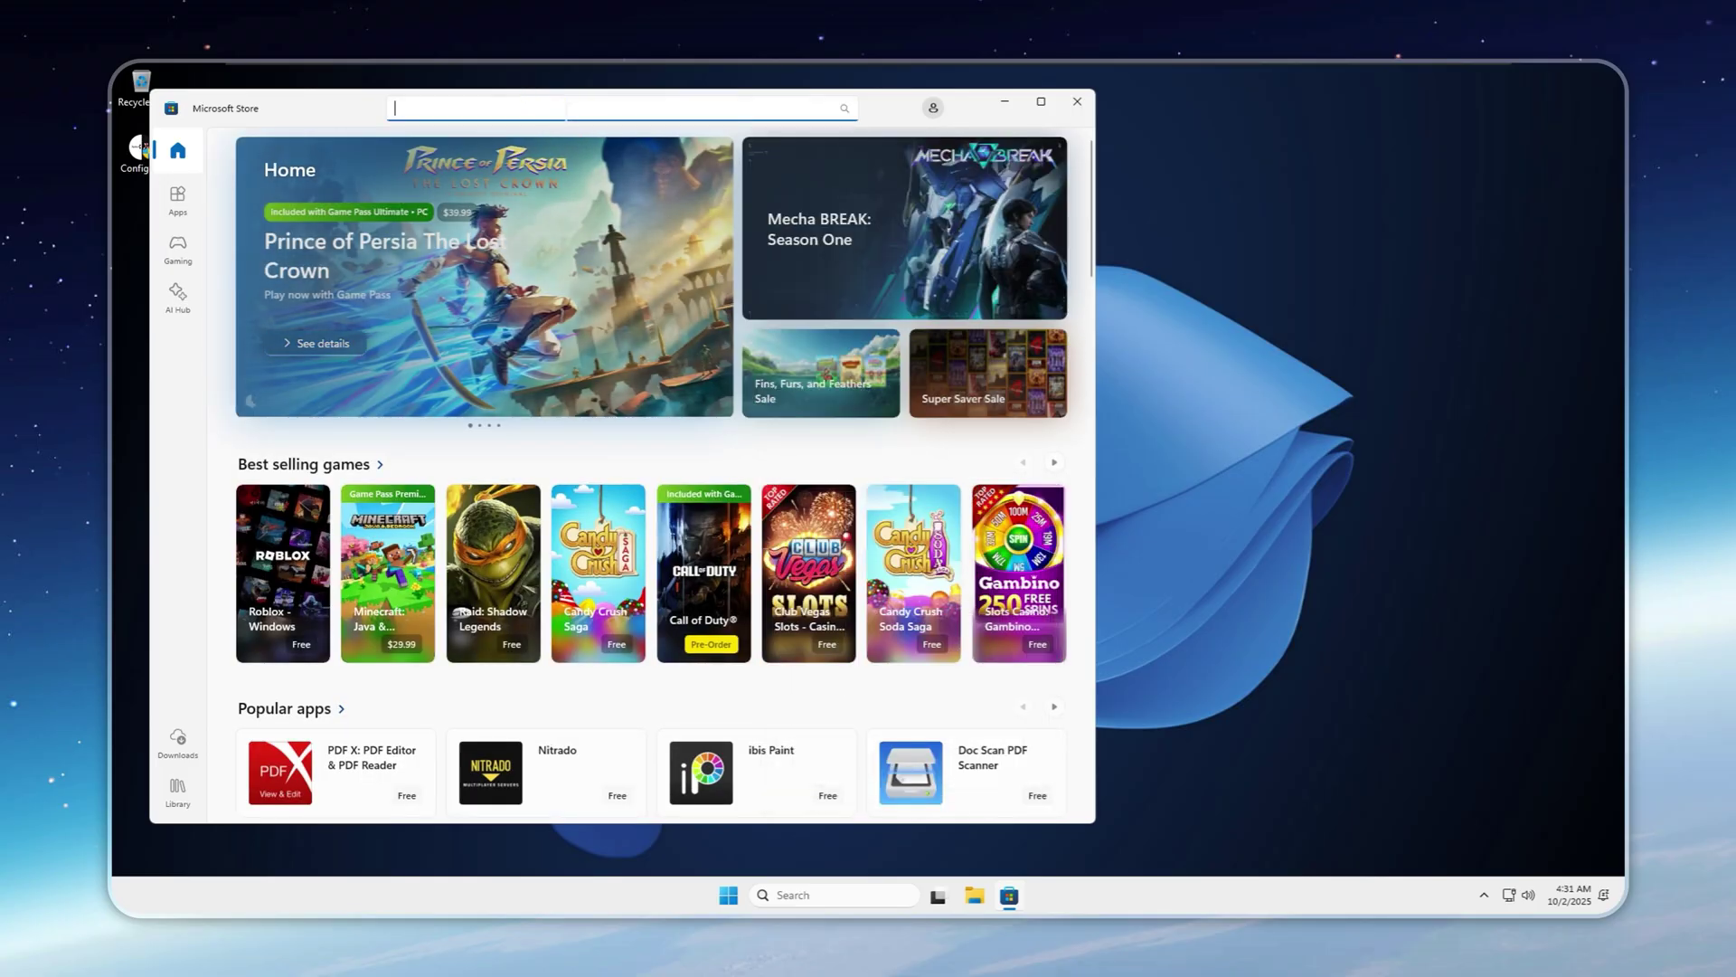
type("notepad")
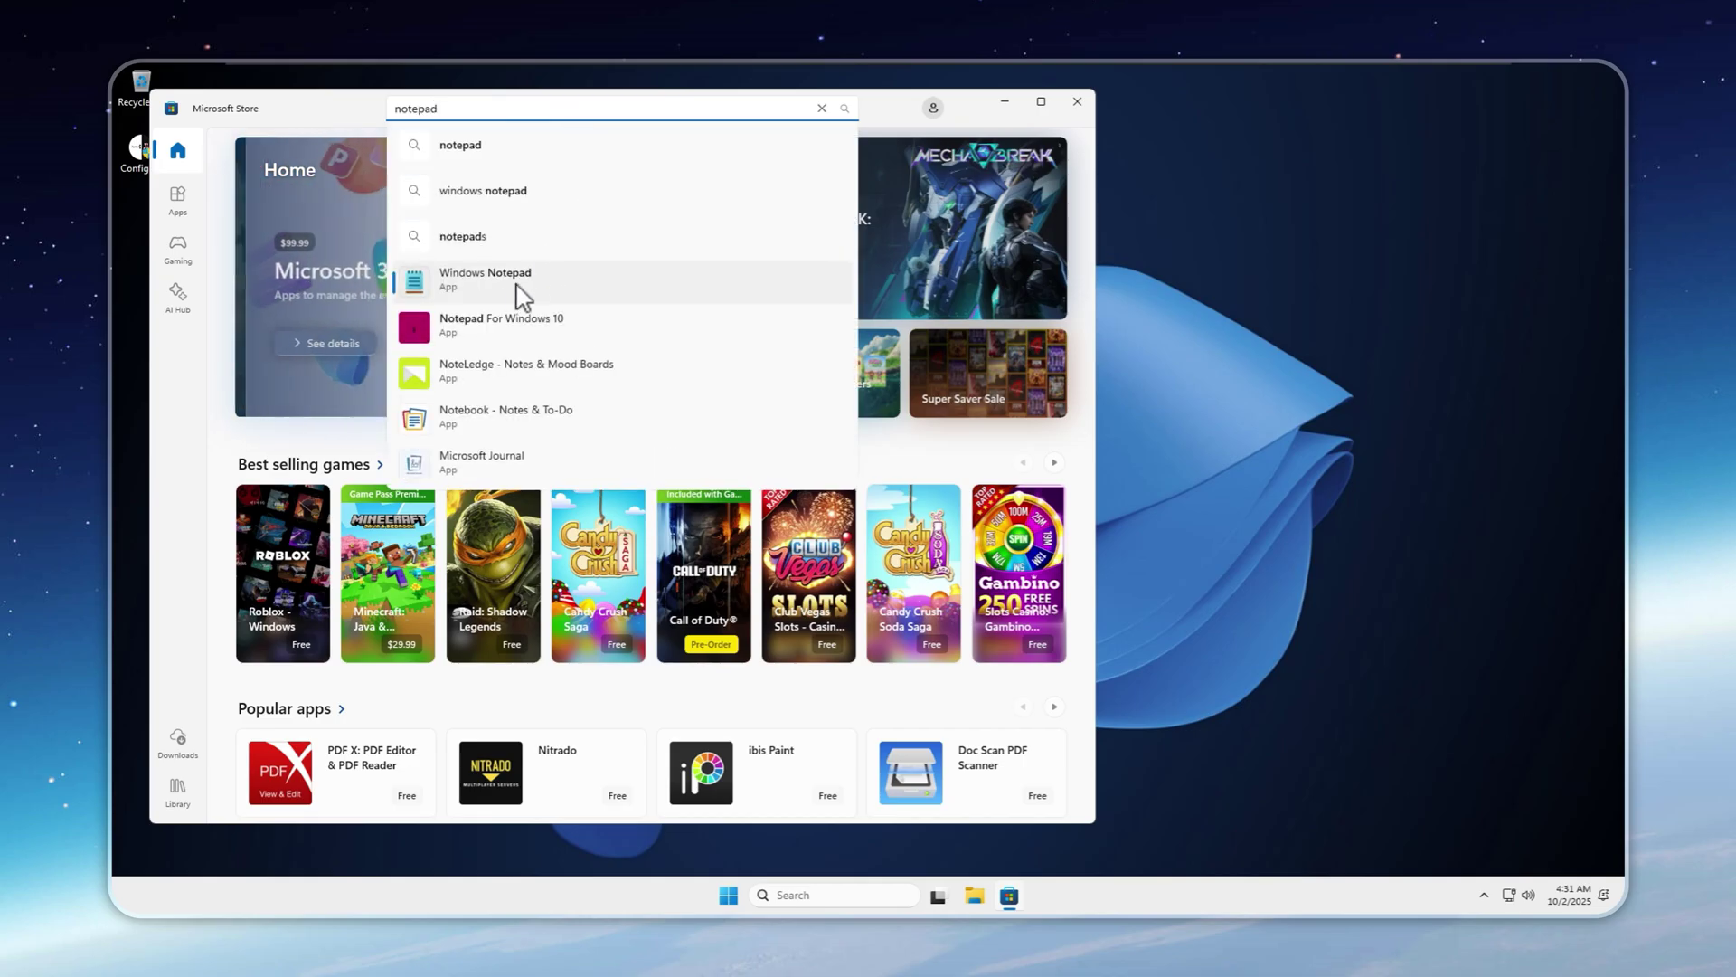
left_click(494, 273)
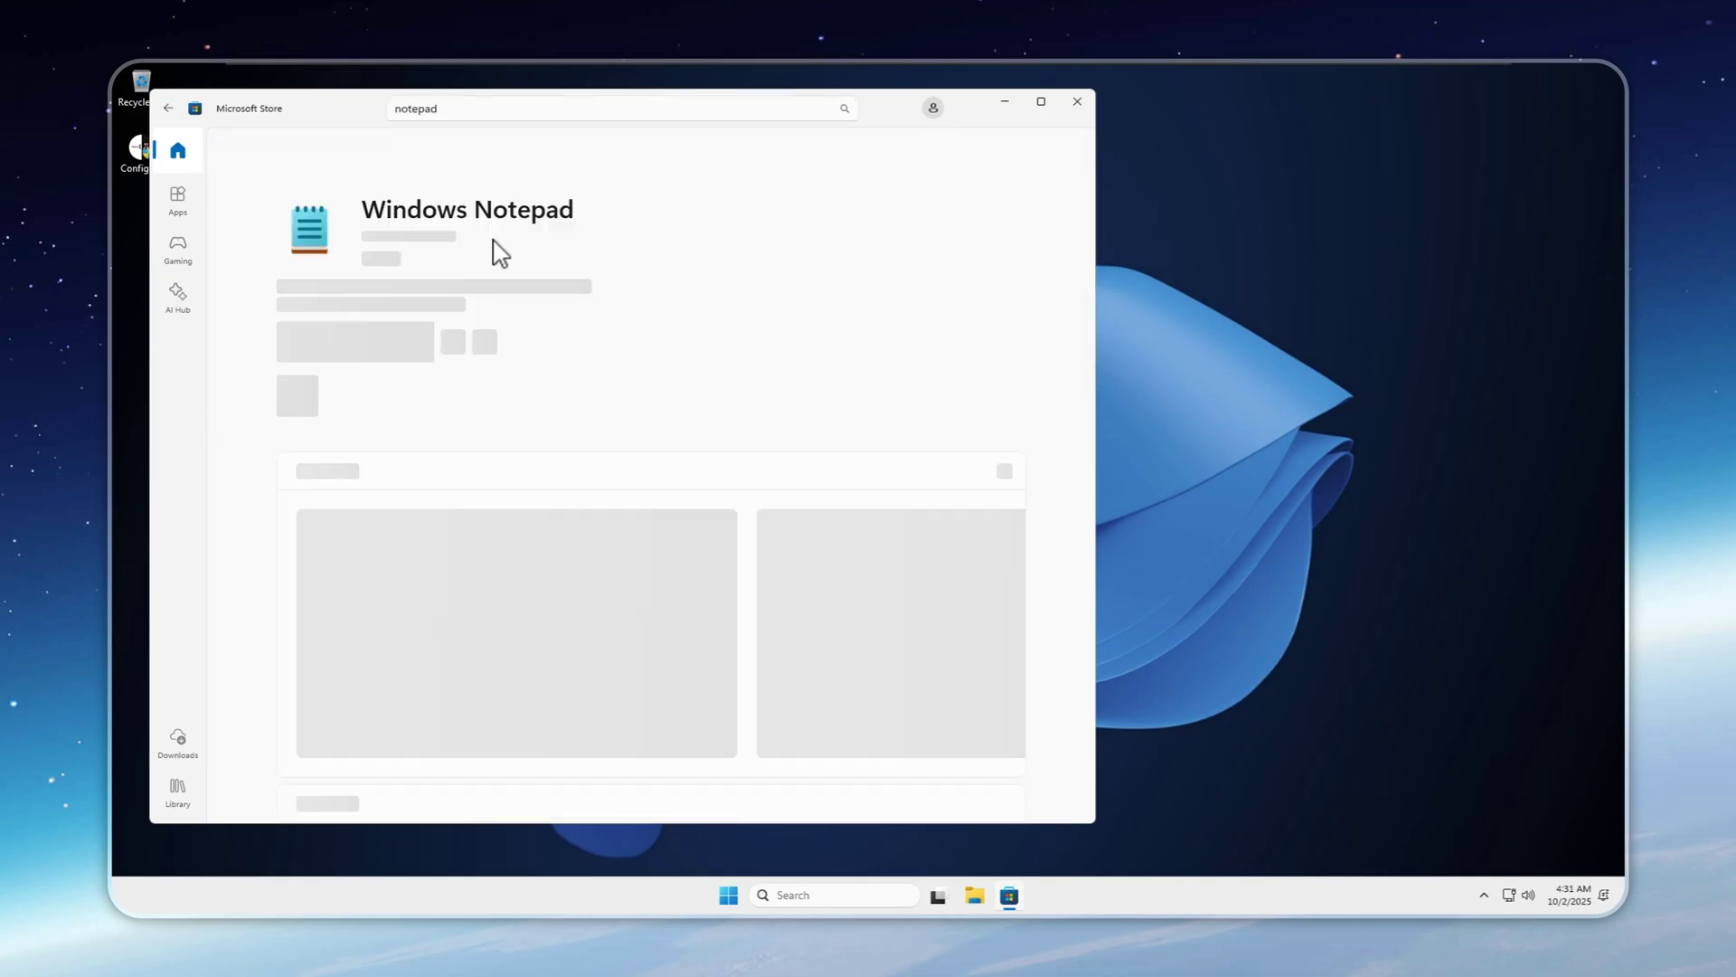
left_click(378, 332)
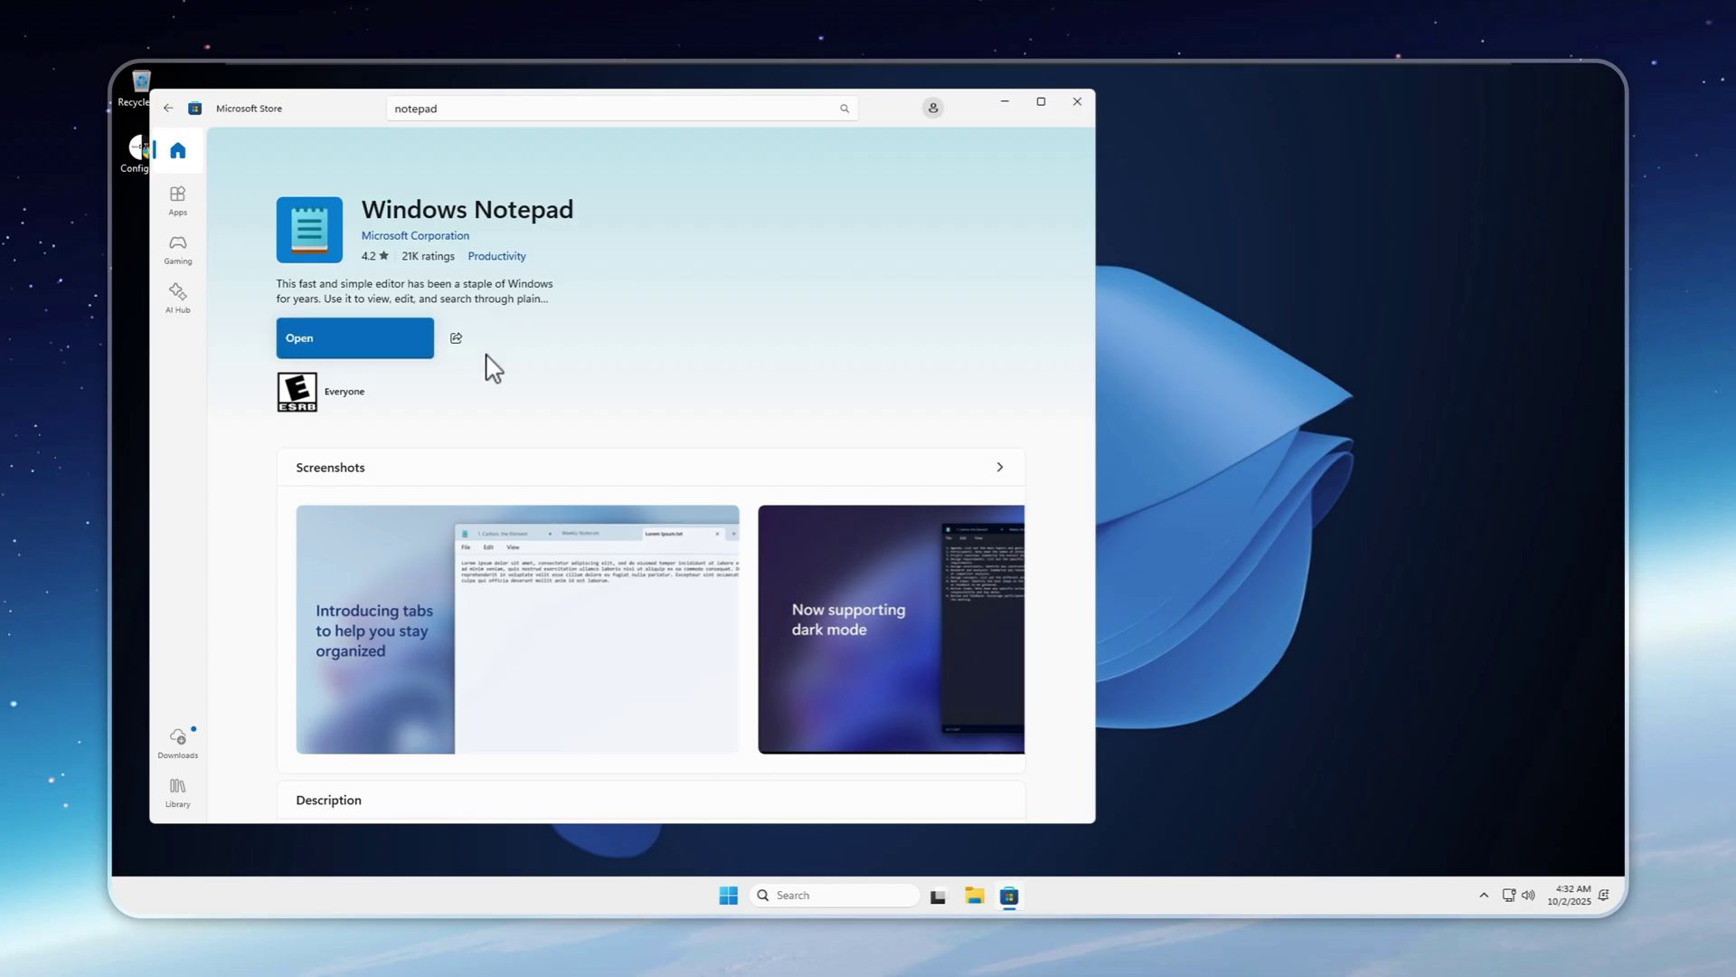
Launch Notepad, dismiss the autosave tip, type 'Subscribe!' and close it.
left_click(402, 324)
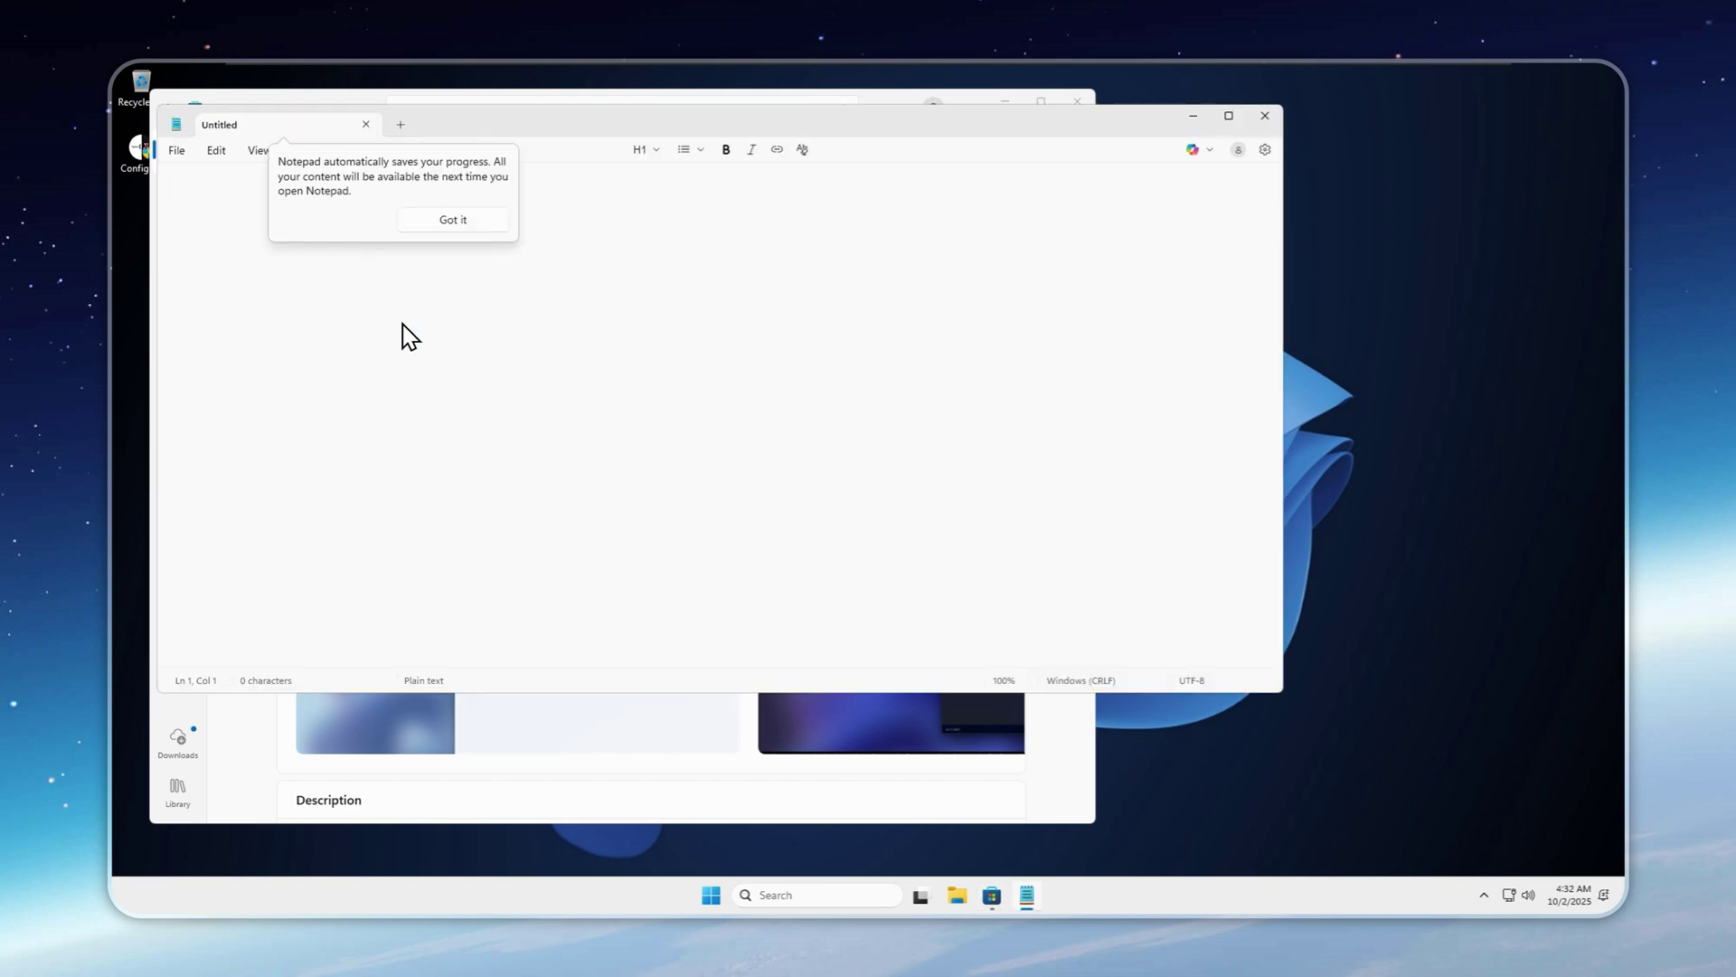
left_click(447, 221)
type("Subs")
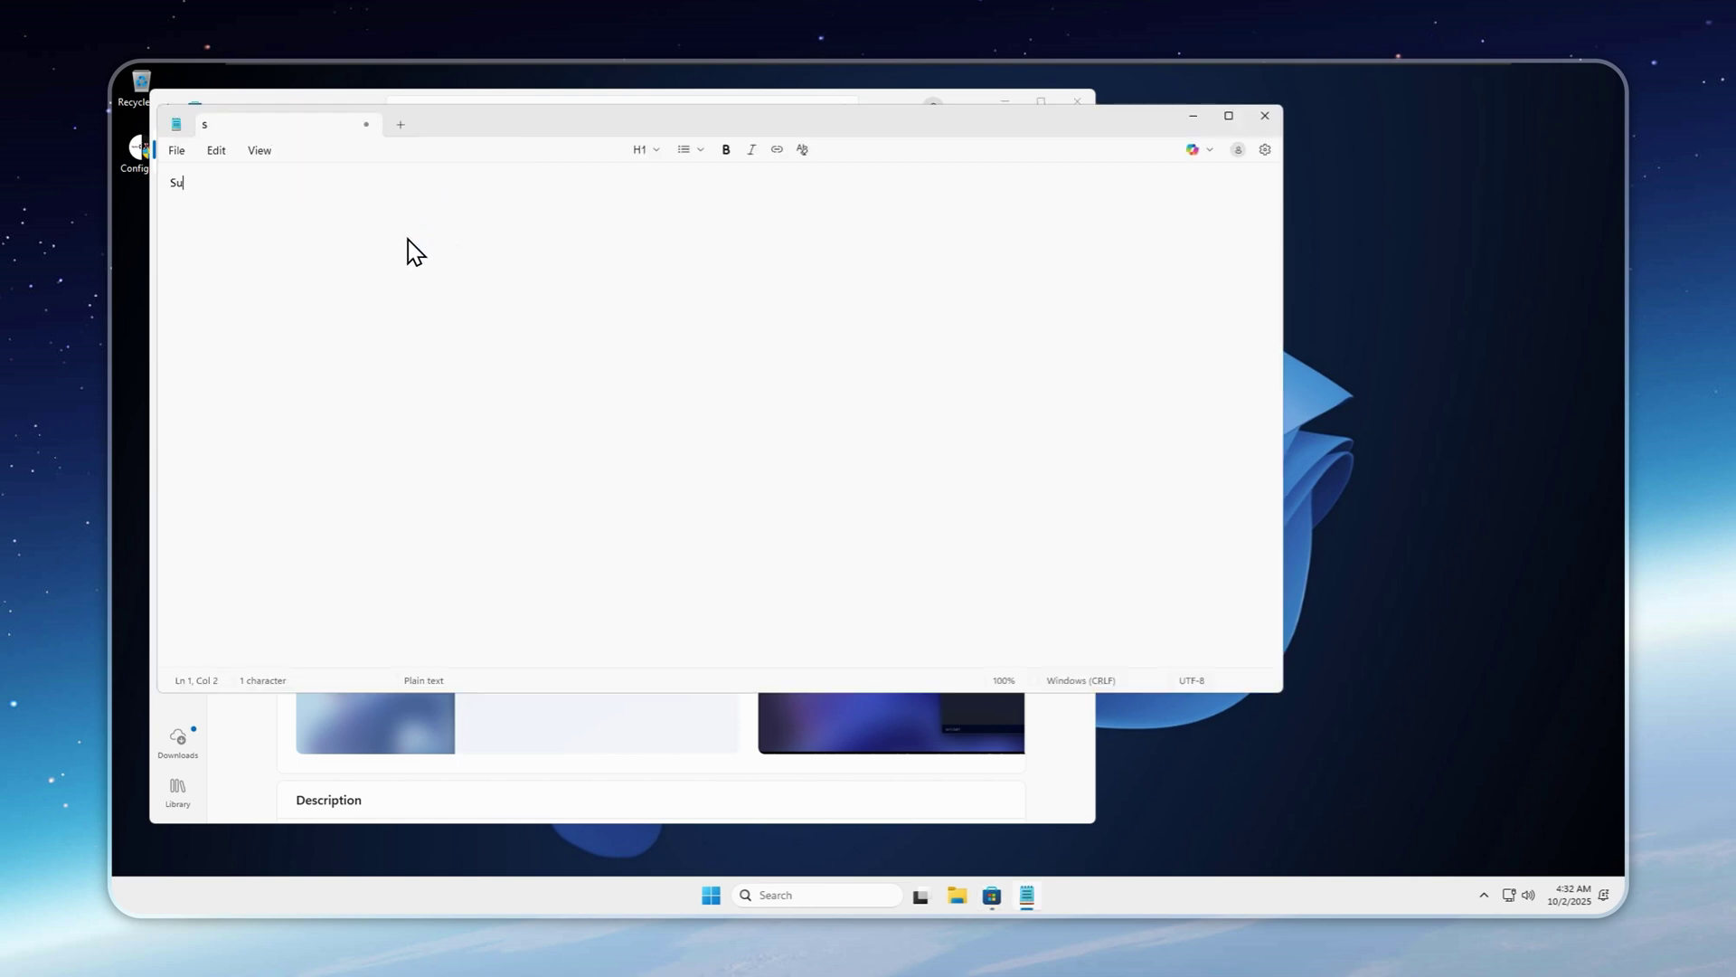
type("cribe!")
left_click(1264, 115)
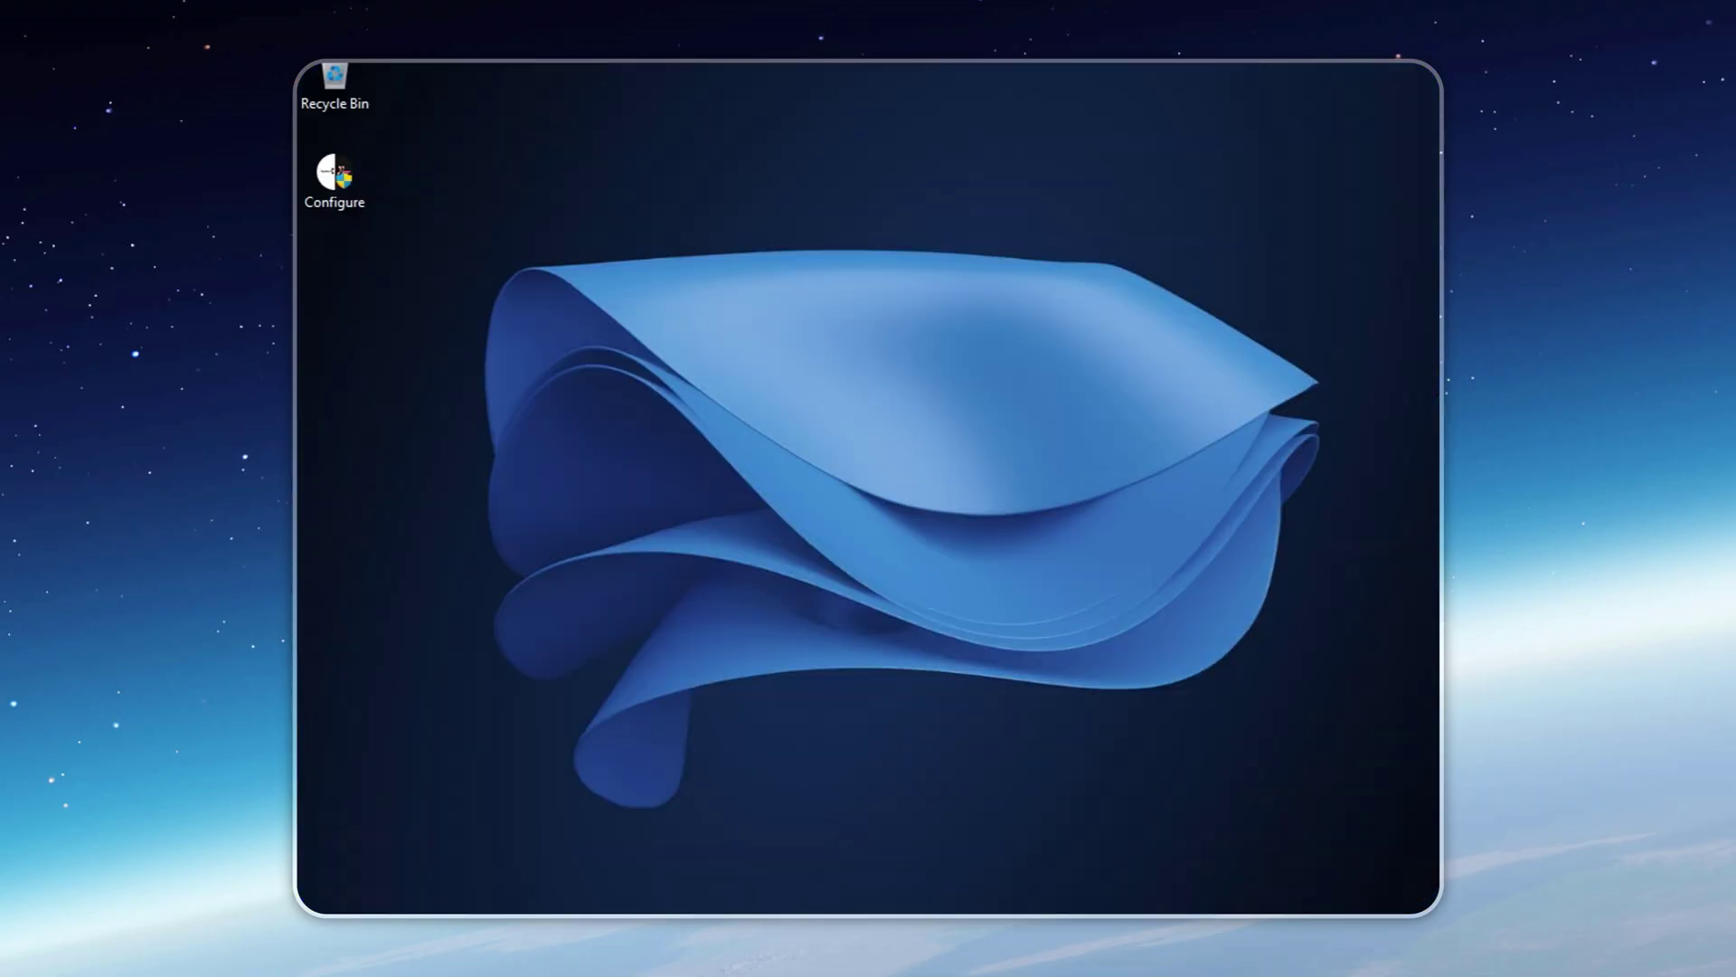
Open Task Manager from the Start button's context menu and view its Performance page.
right_click(676, 891)
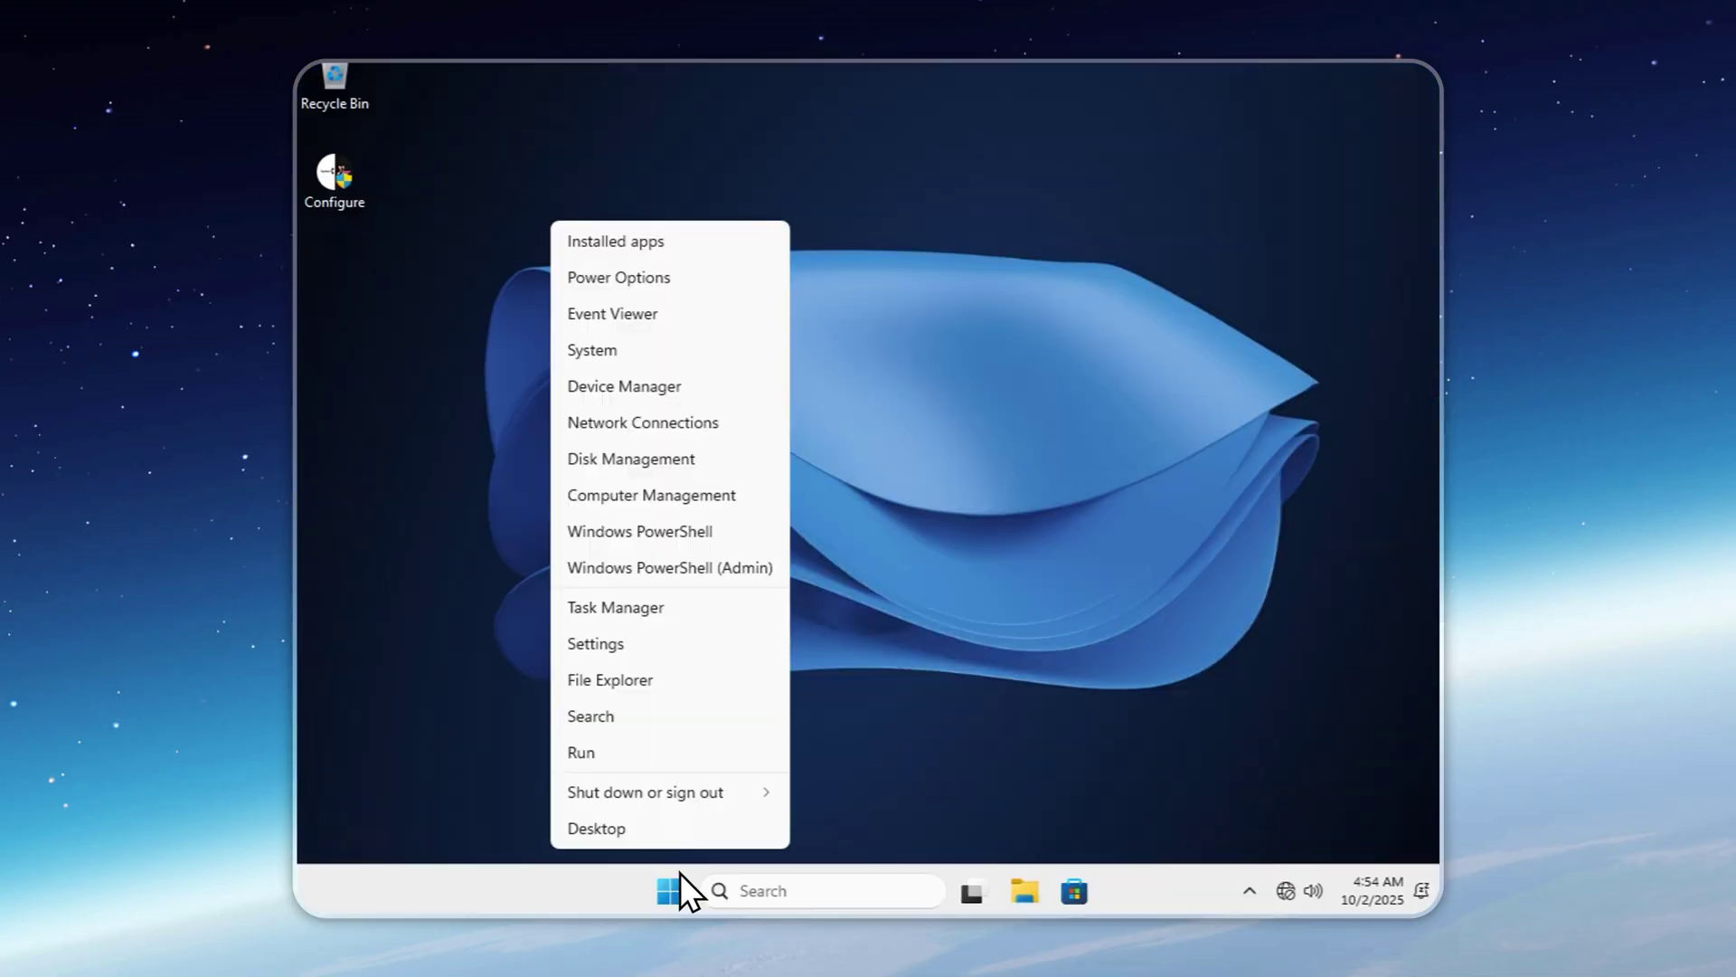
left_click(615, 605)
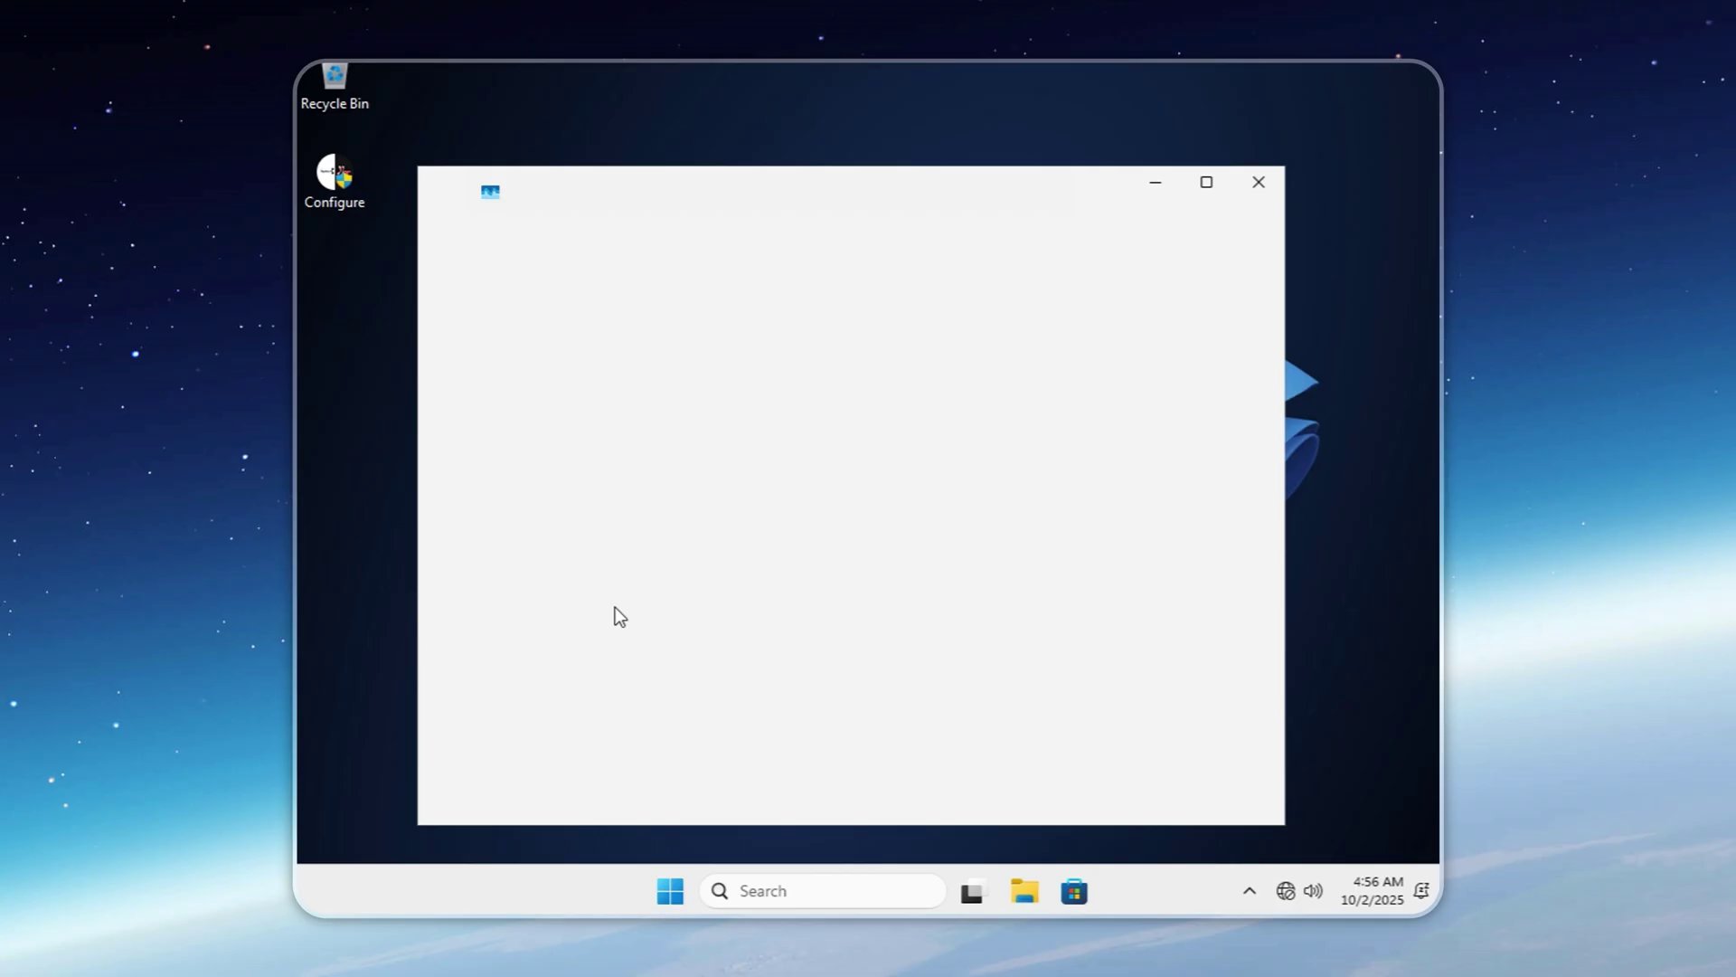
left_click(445, 342)
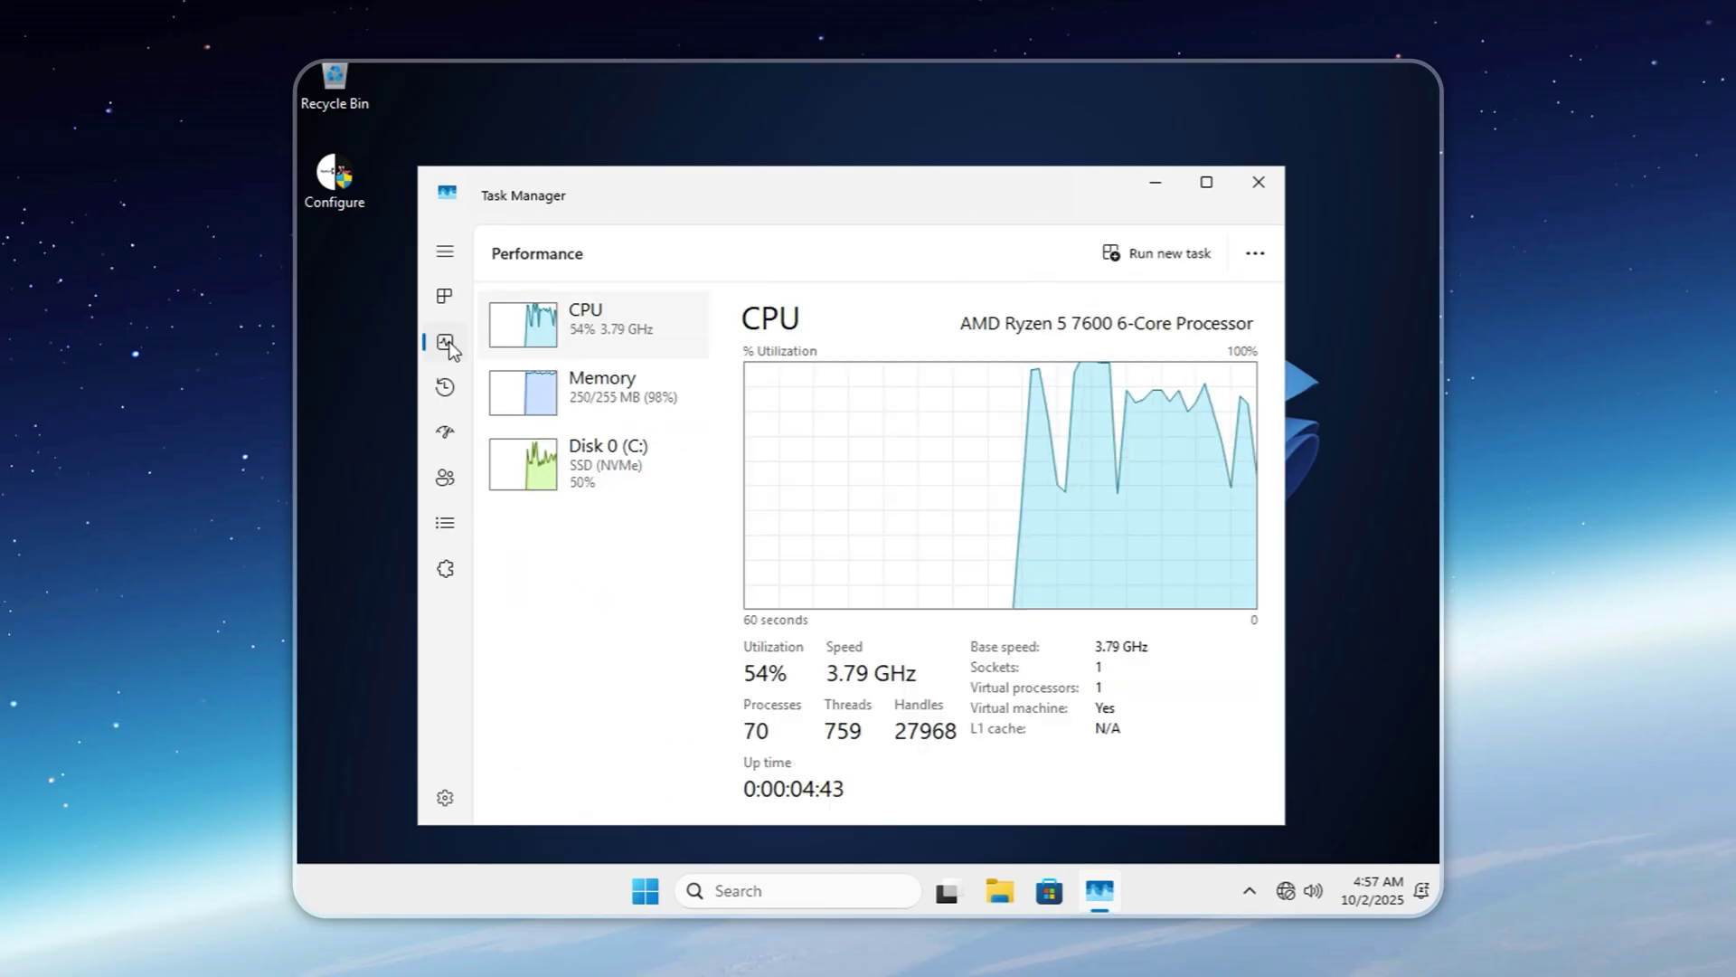